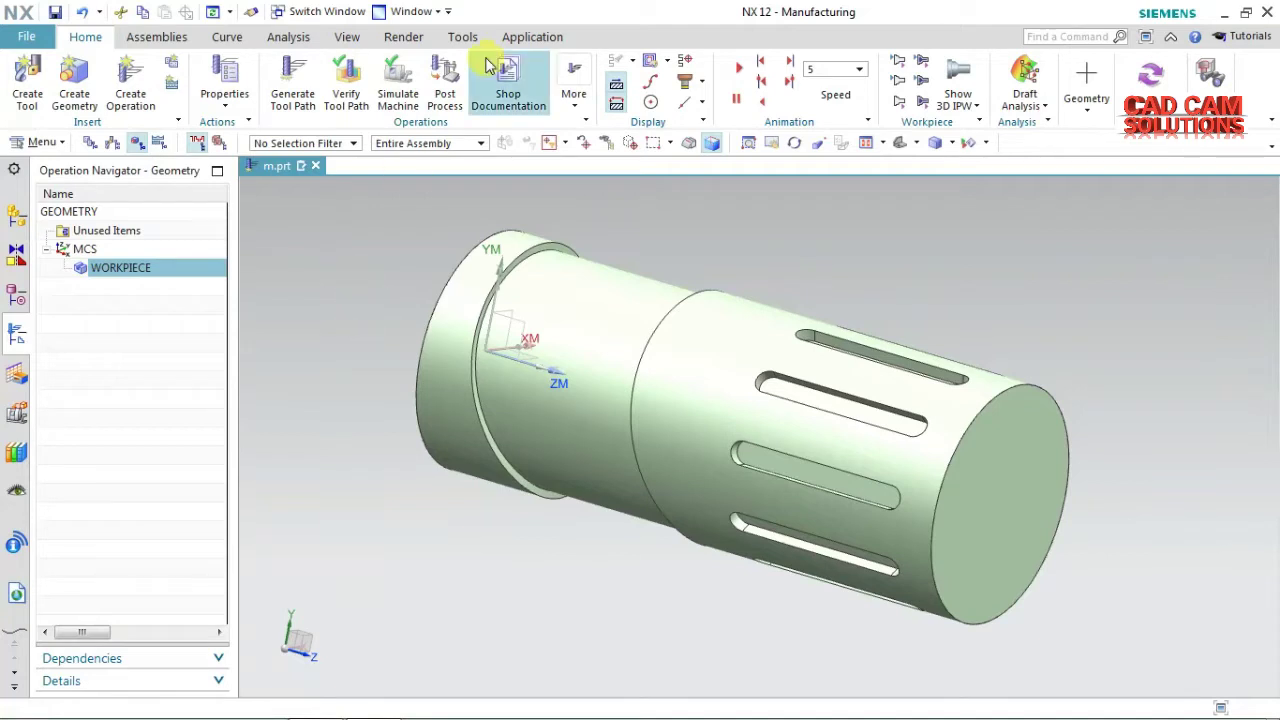
# Set the shaft solid as the WORKPIECE part geometry
pyautogui.doubleClick(111, 274)
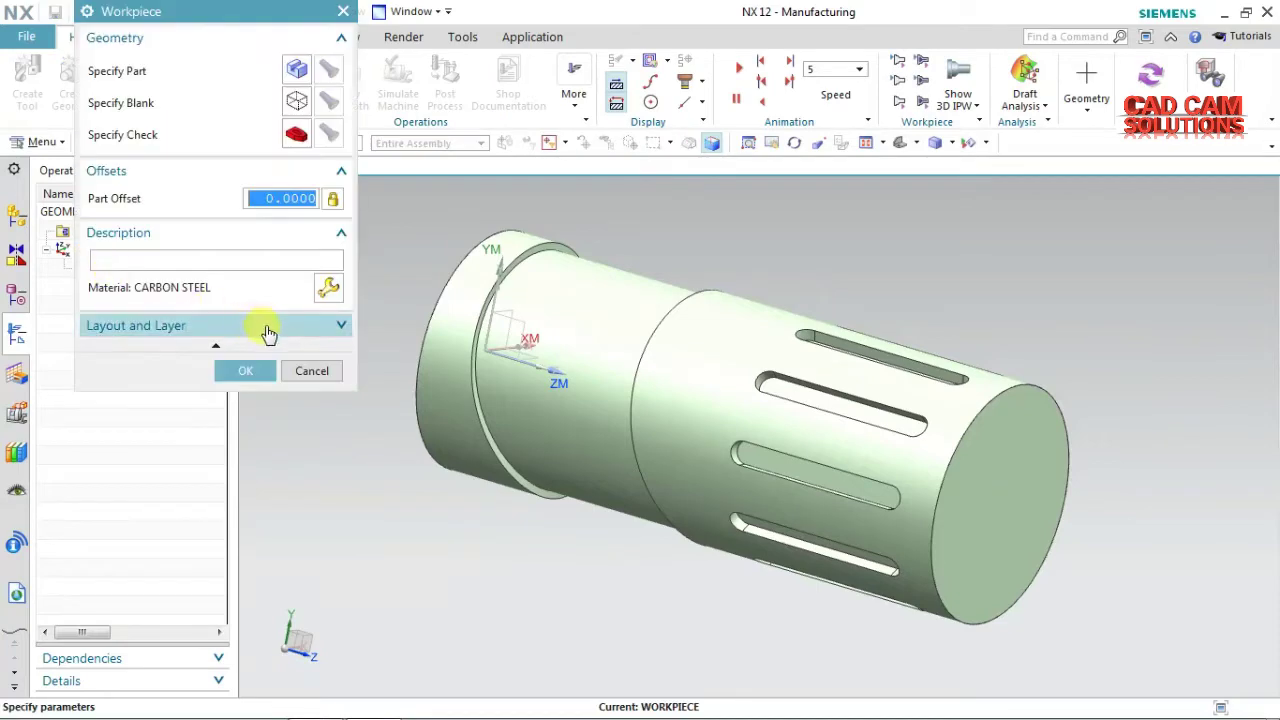
pyautogui.click(295, 70)
pyautogui.click(586, 437)
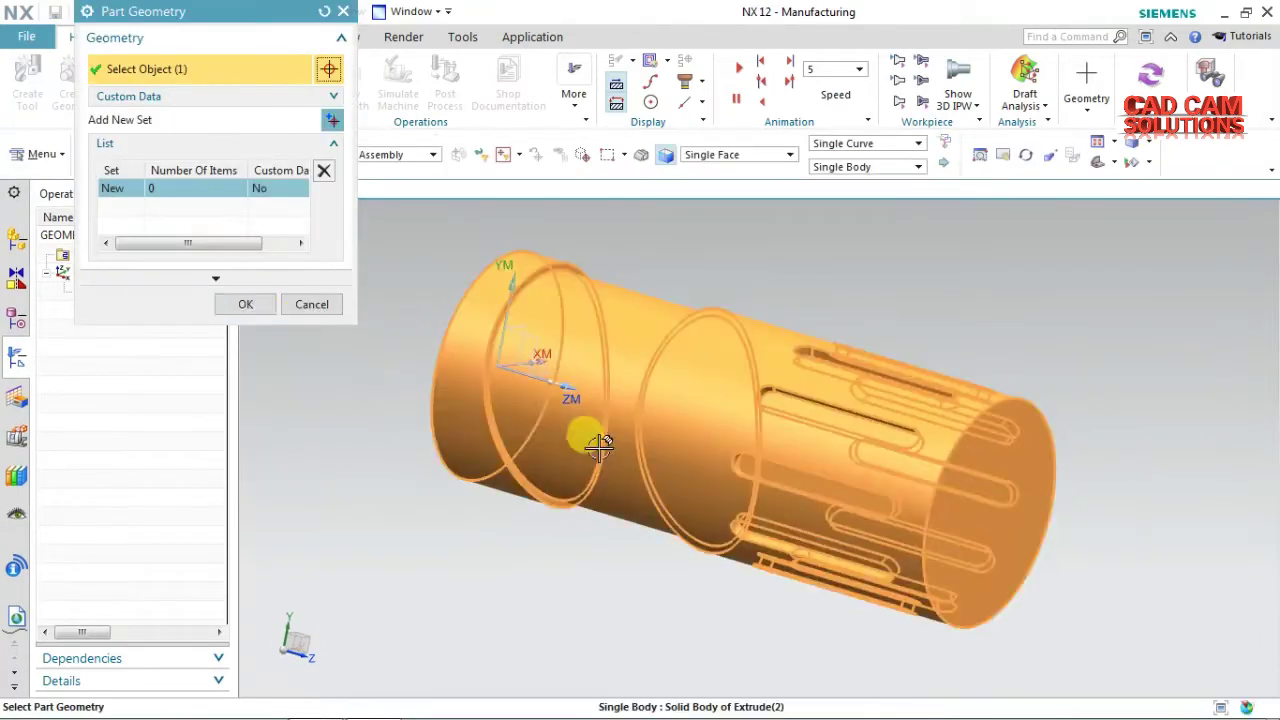
pyautogui.click(251, 329)
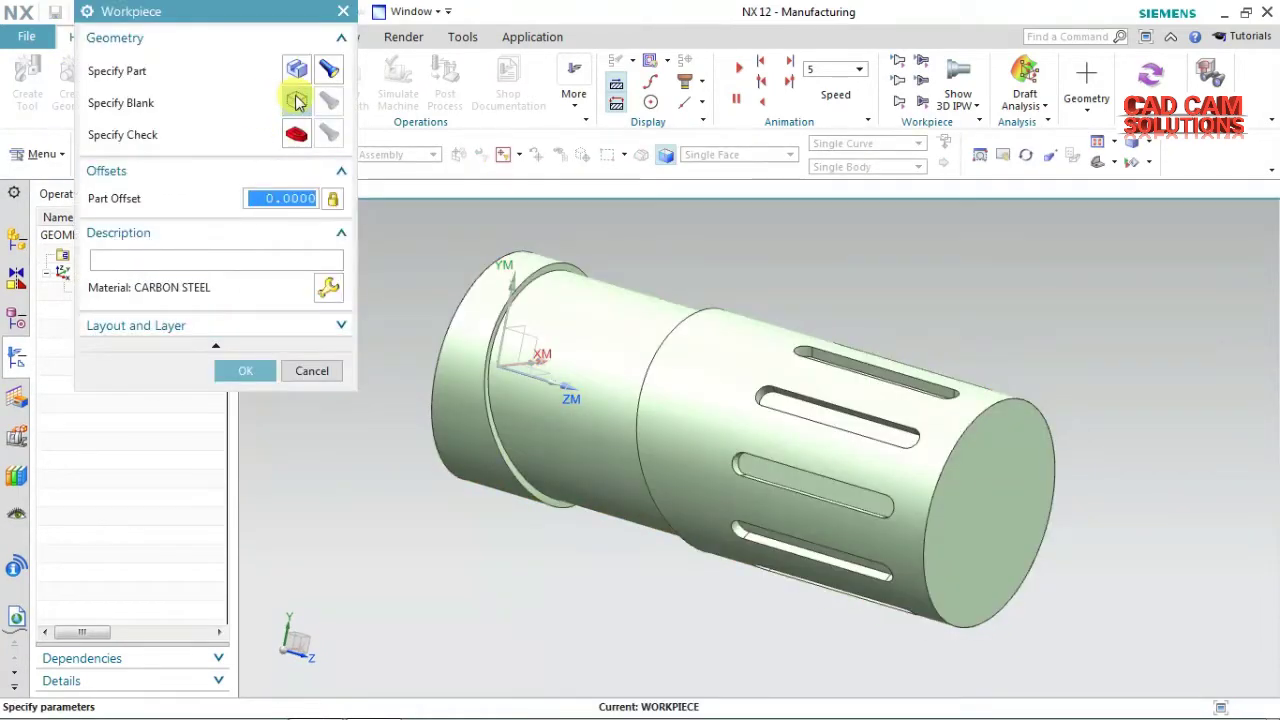
# Define the blank as a bounding cylinder around the part and close the workpiece dialog
pyautogui.click(292, 98)
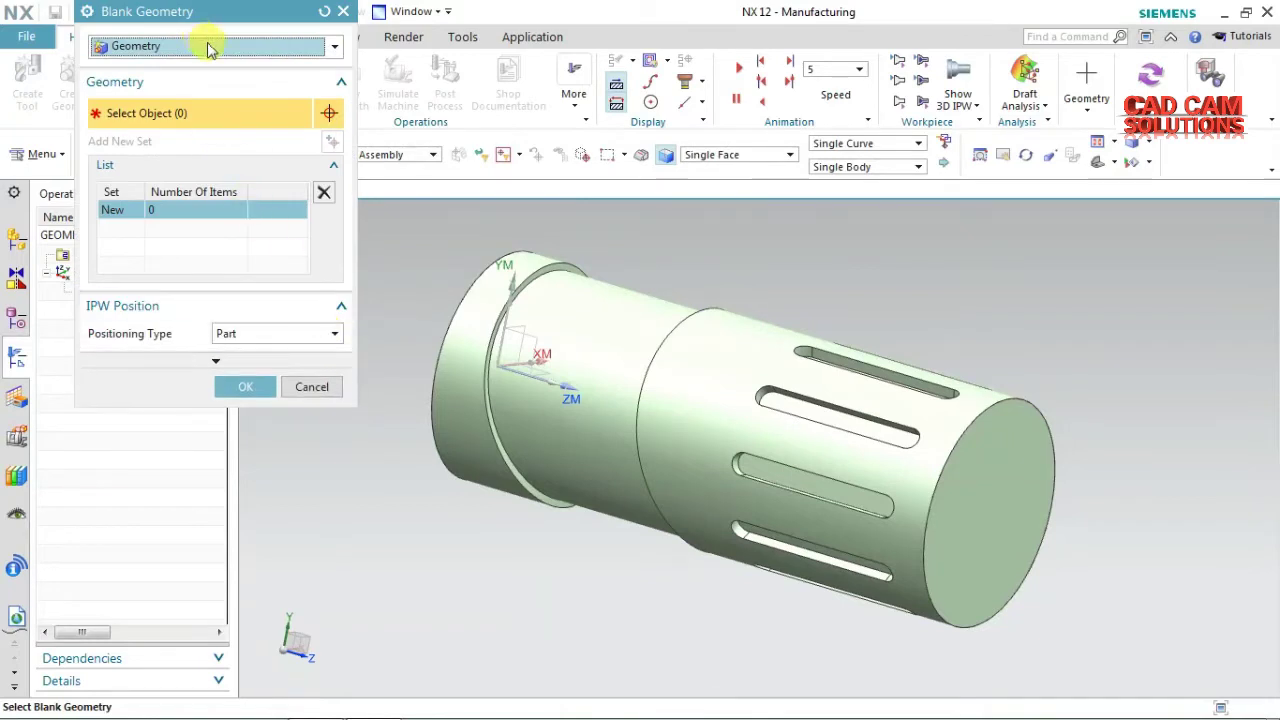
pyautogui.click(210, 47)
pyautogui.click(180, 125)
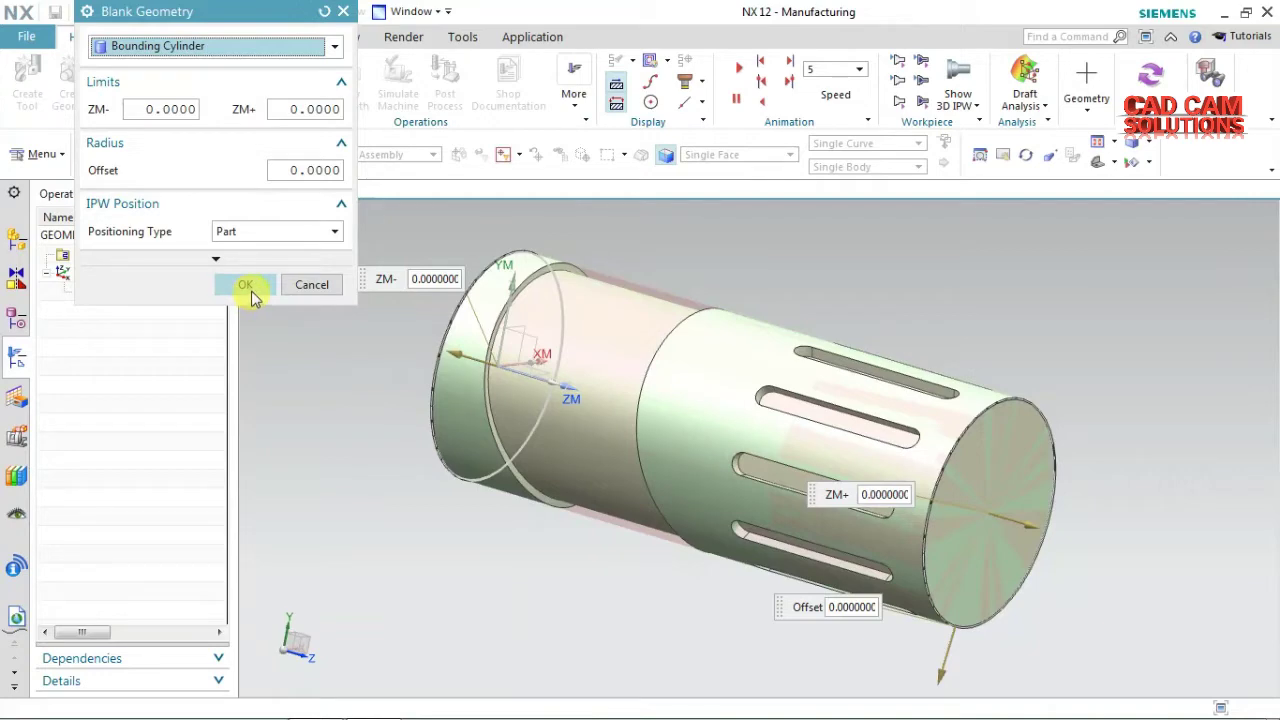
pyautogui.click(247, 287)
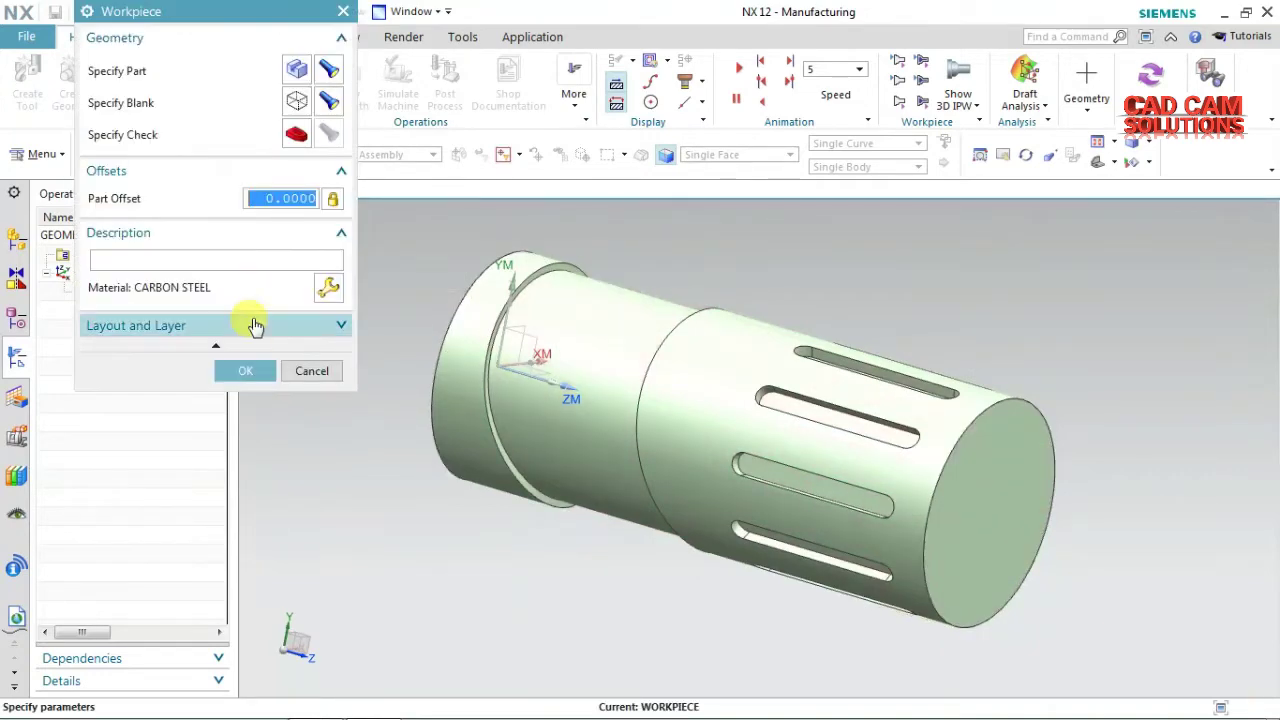
pyautogui.click(247, 369)
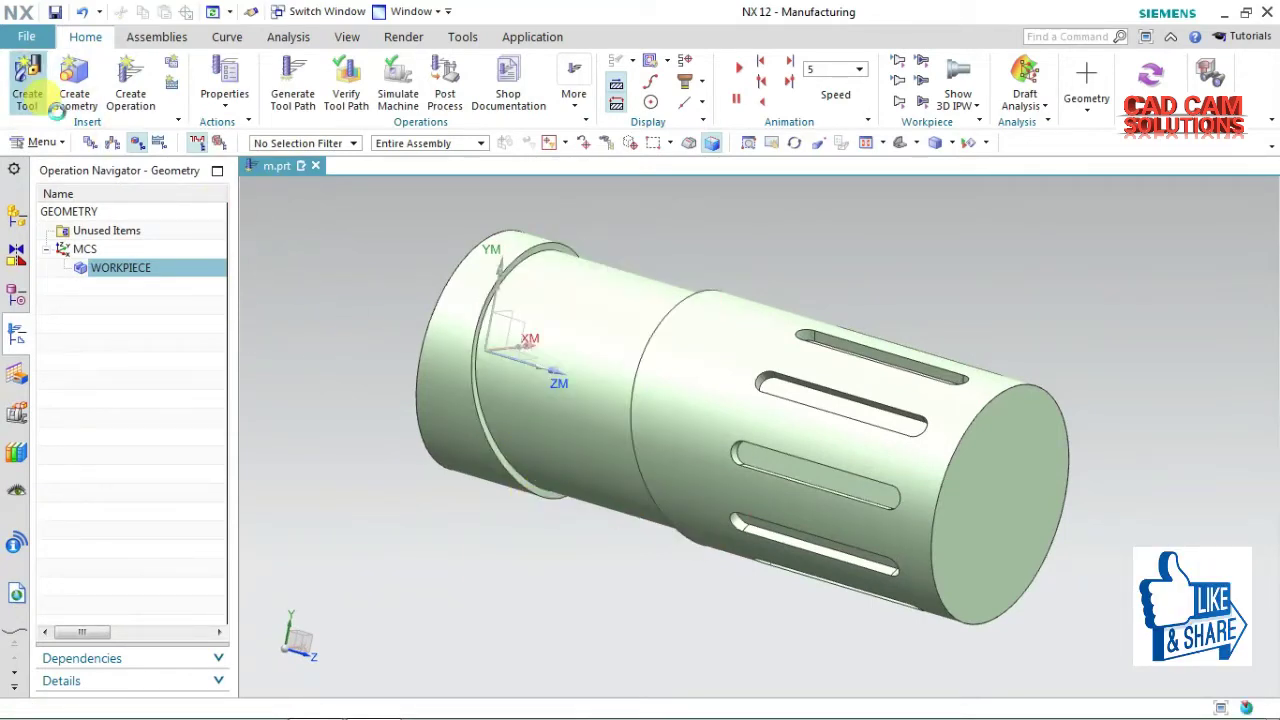
# Create a mill_multi-axis end mill named MILL with diameter 10
pyautogui.click(27, 82)
pyautogui.click(136, 236)
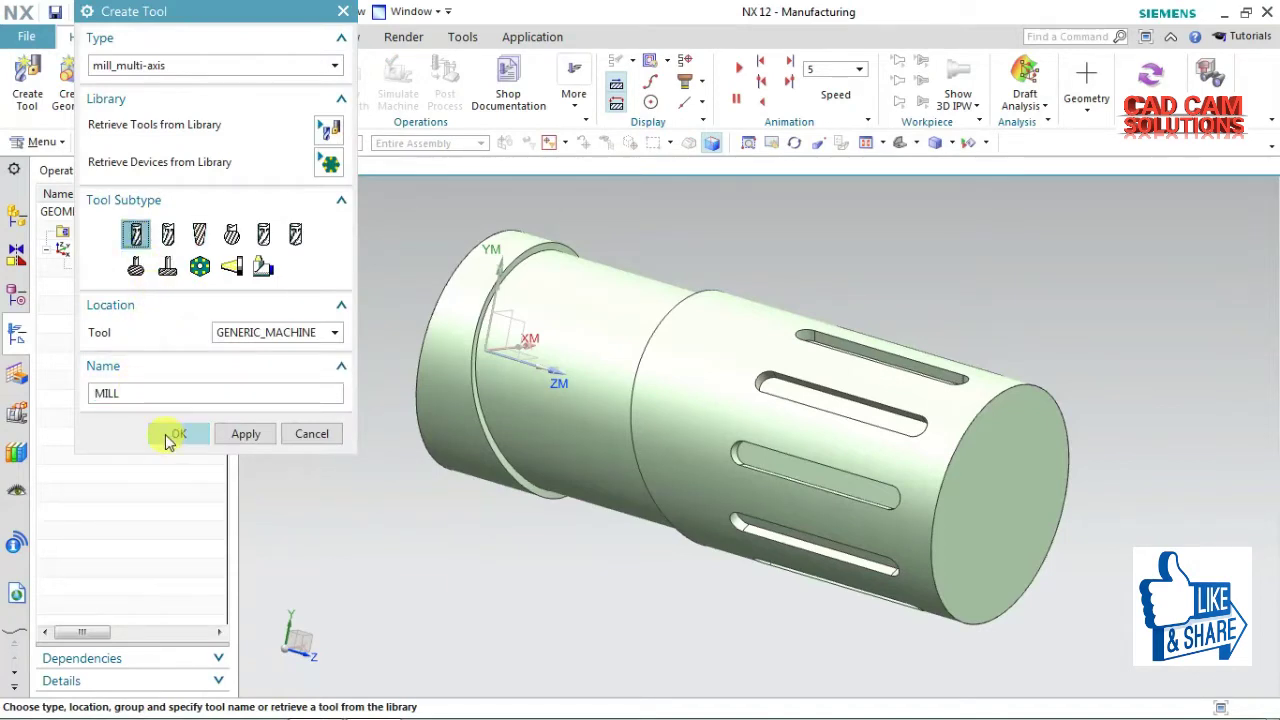
pyautogui.click(197, 236)
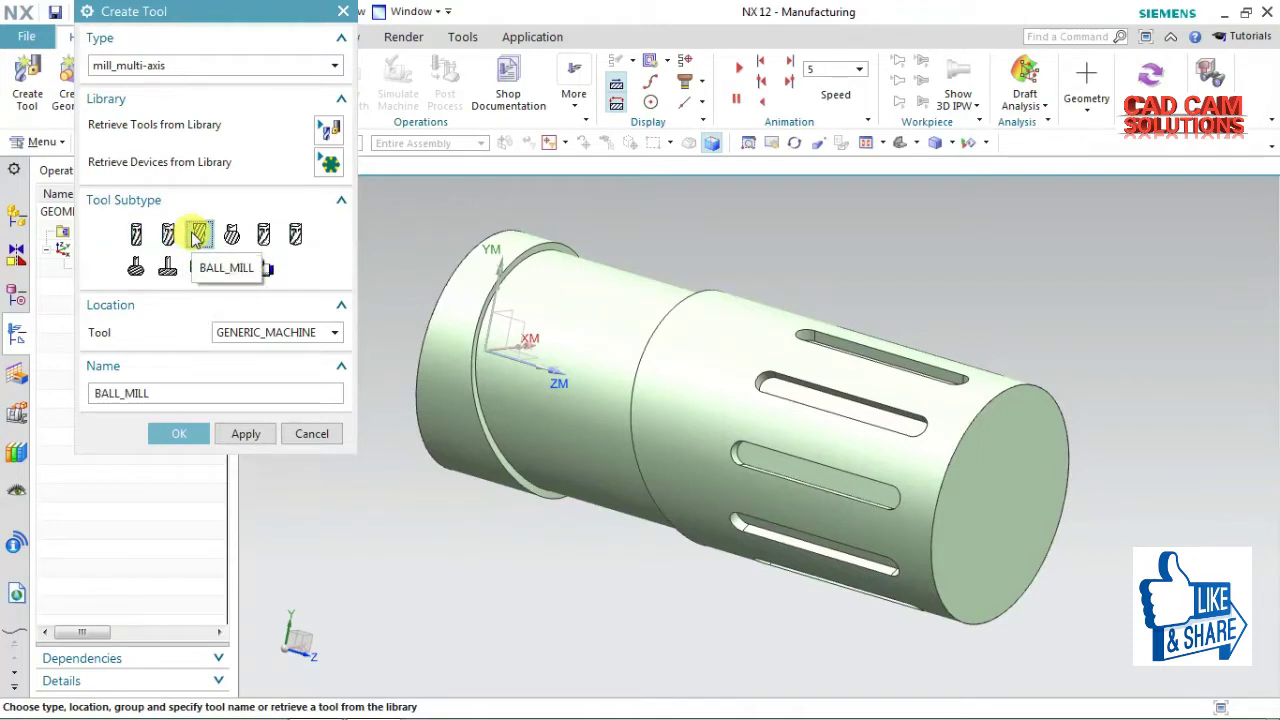
pyautogui.click(136, 234)
pyautogui.click(178, 433)
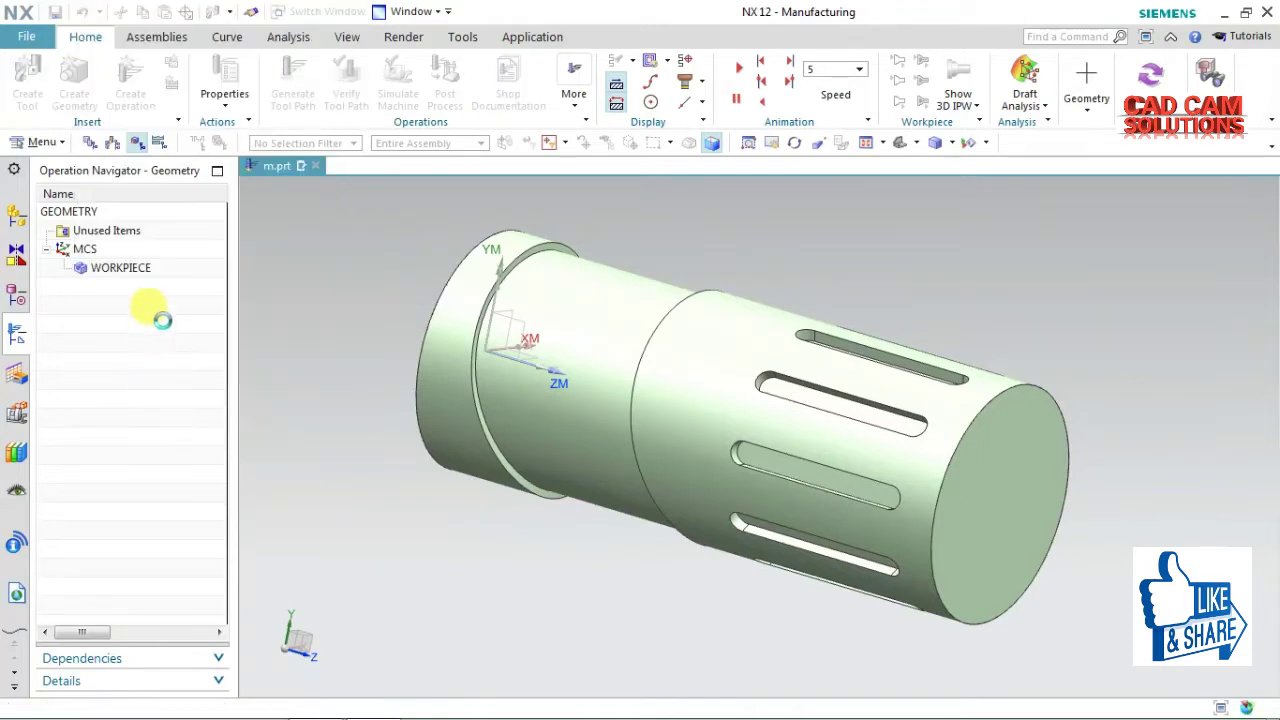
pyautogui.write('10')
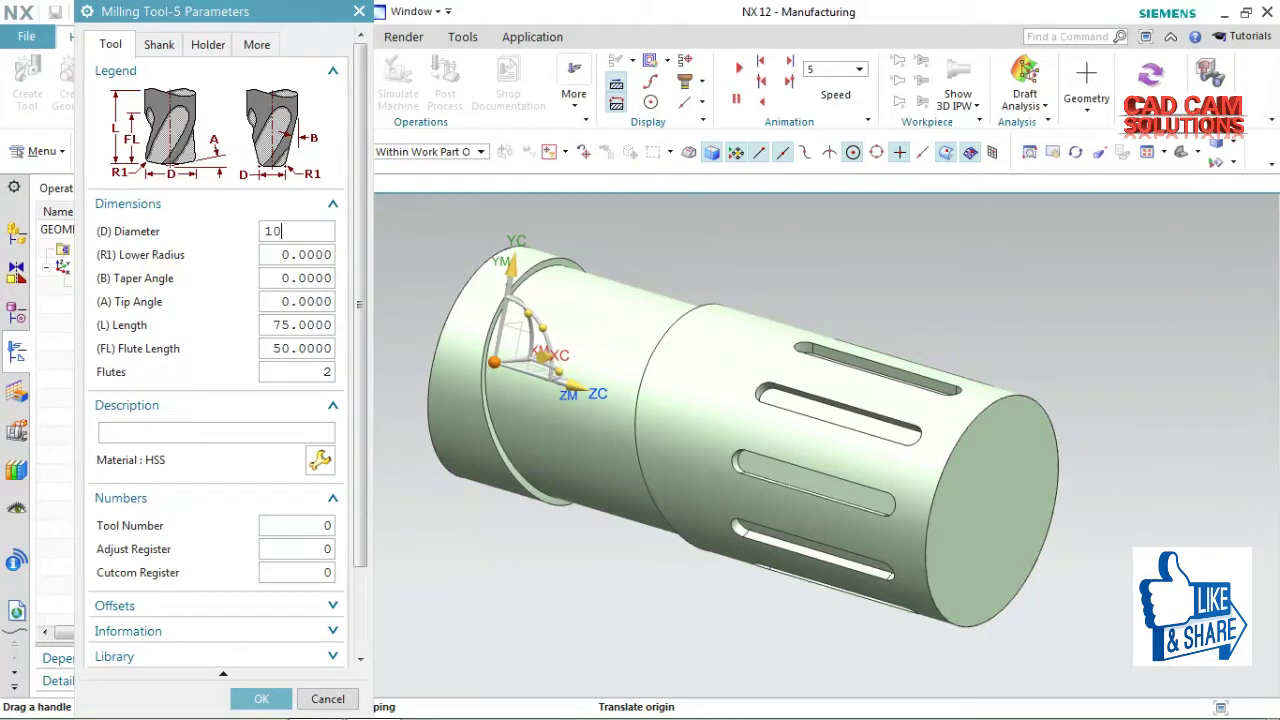
pyautogui.press('Return')
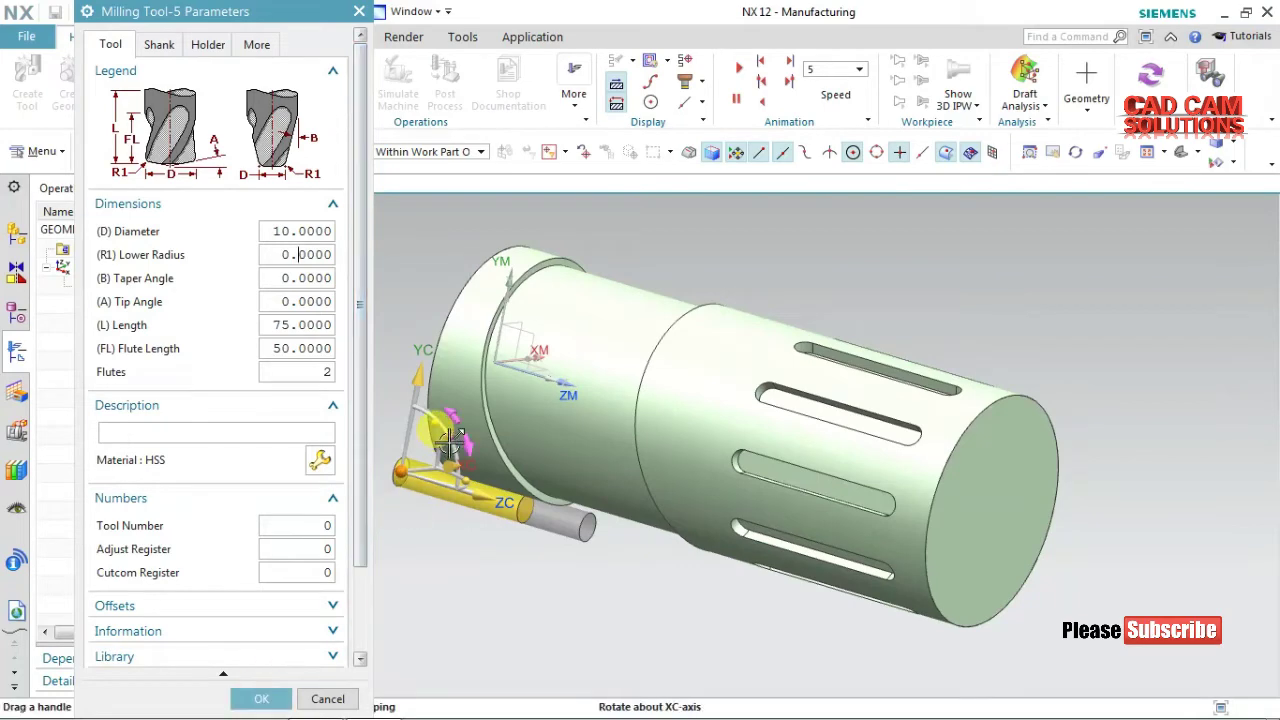
pyautogui.click(268, 701)
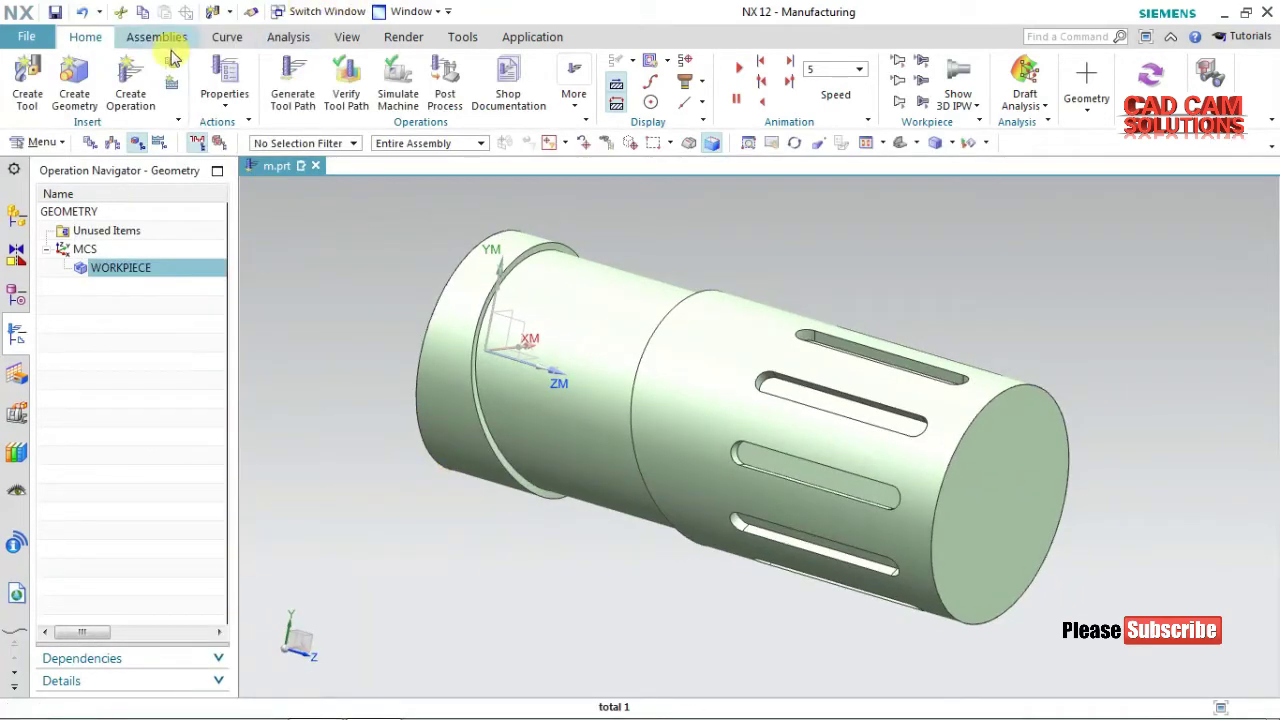
pyautogui.click(133, 75)
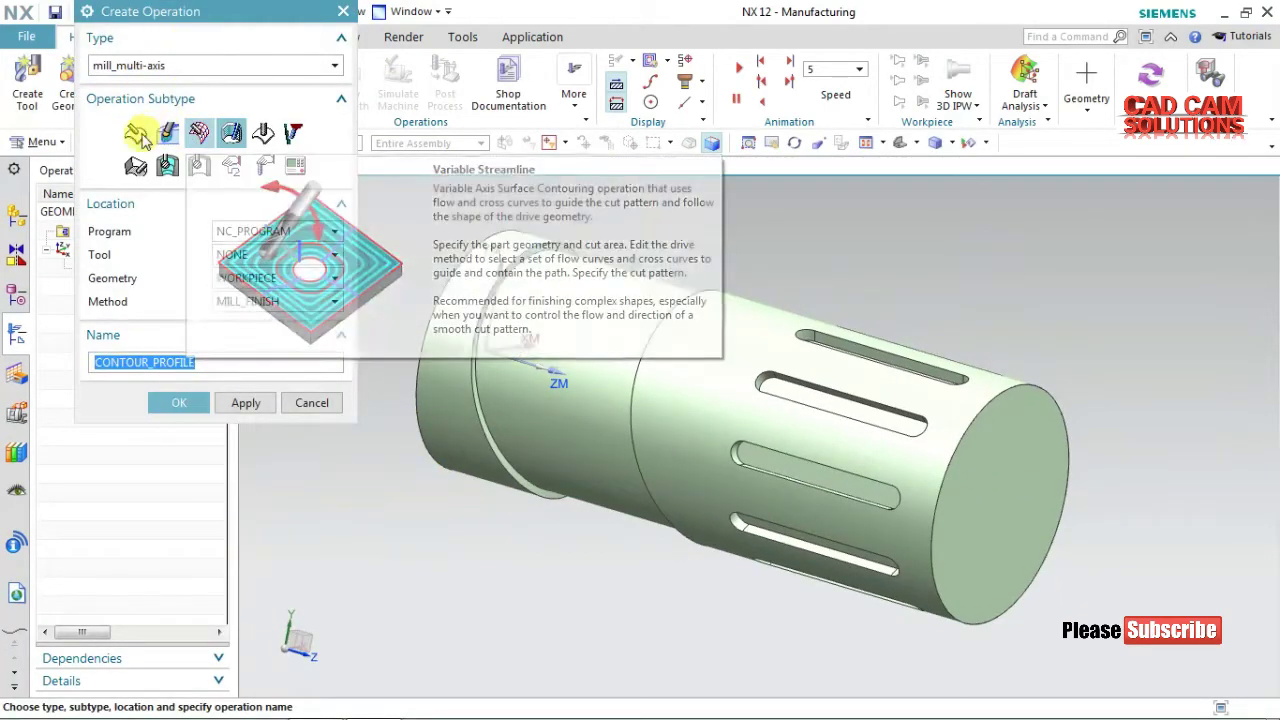
# Create a Variable Streamline operation that uses the MILL tool
pyautogui.click(199, 132)
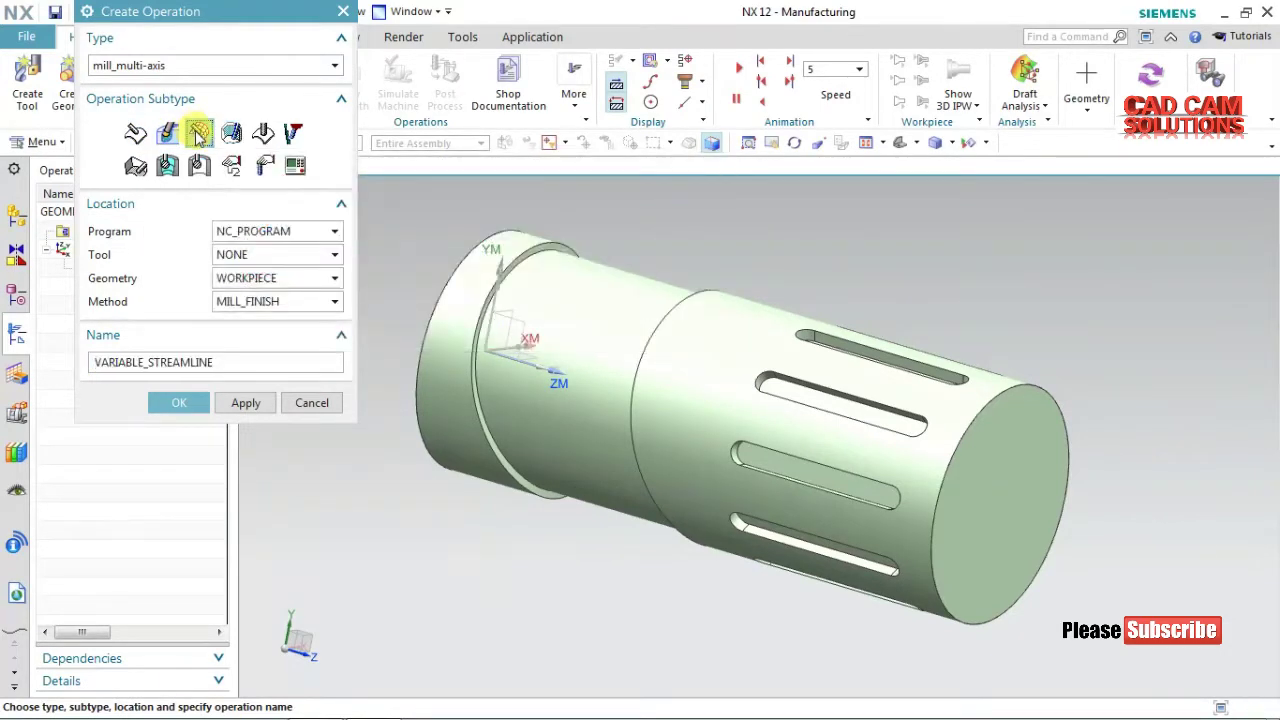
pyautogui.click(230, 255)
pyautogui.click(232, 289)
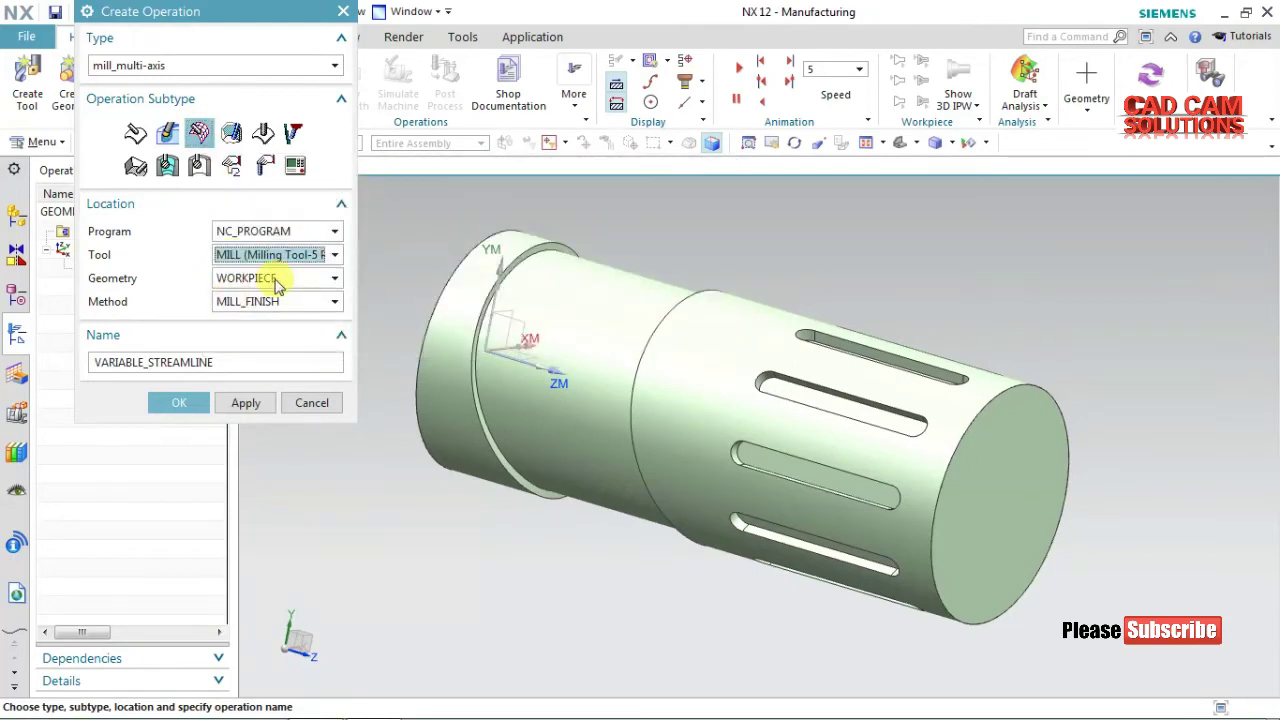
pyautogui.click(184, 402)
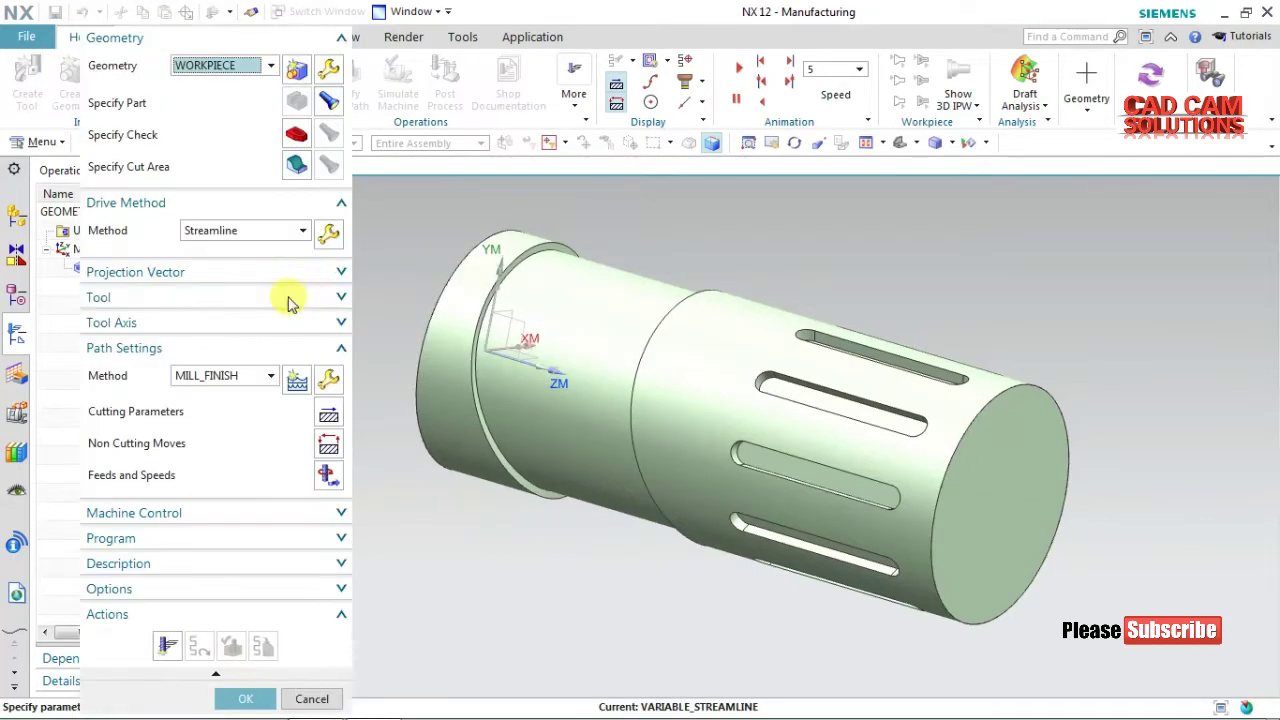
# Set two circular shaft edges as Flow 1 and Flow 2 of the Streamline drive
pyautogui.click(324, 236)
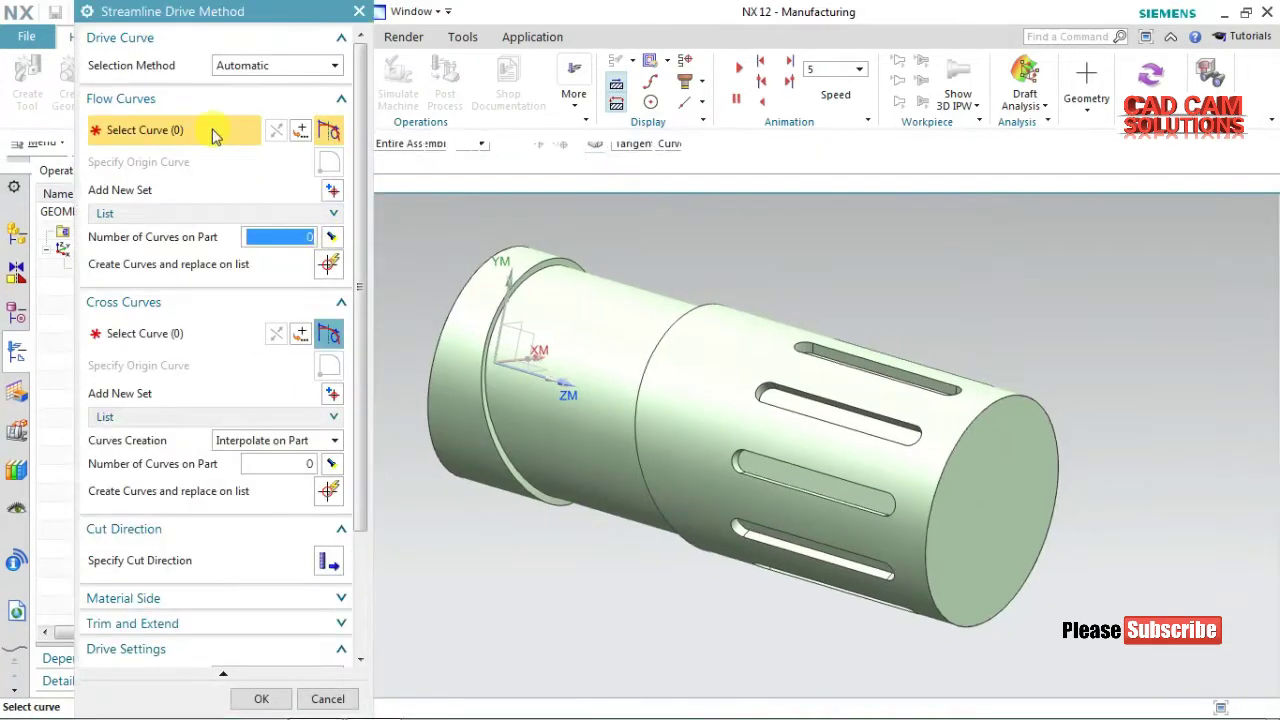
pyautogui.click(541, 258)
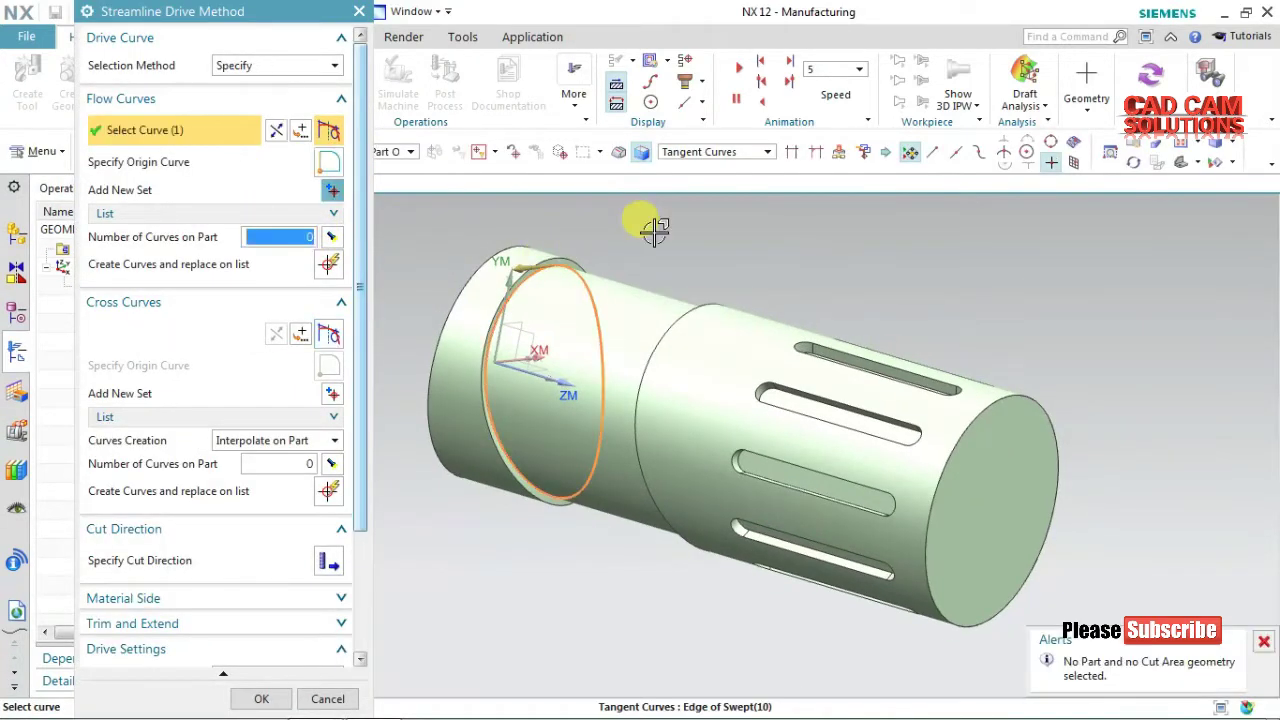
pyautogui.moveTo(651, 255); pyautogui.dragTo(704, 312, button='middle')
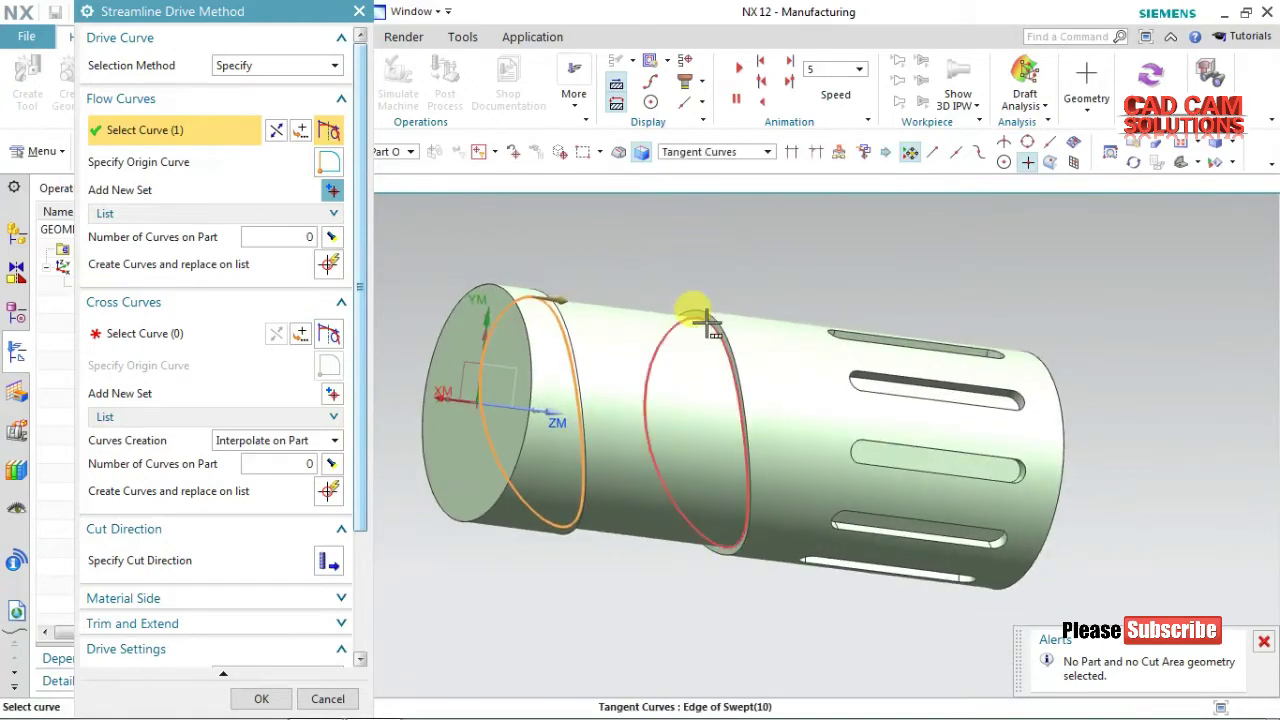
pyautogui.click(225, 214)
pyautogui.click(333, 191)
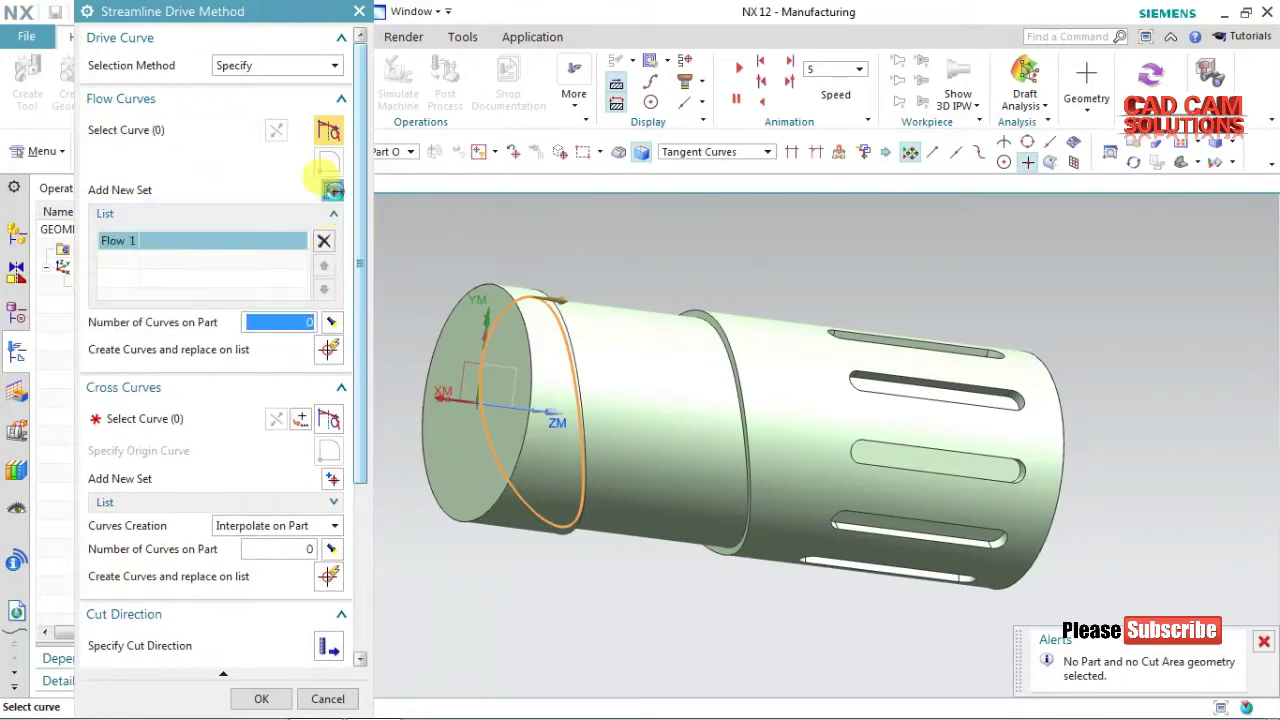
pyautogui.click(695, 320)
pyautogui.moveTo(654, 257)
pyautogui.mouseDown(button='middle')
pyautogui.moveTo(592, 234)
pyautogui.moveTo(566, 243)
pyautogui.mouseUp(button='middle')
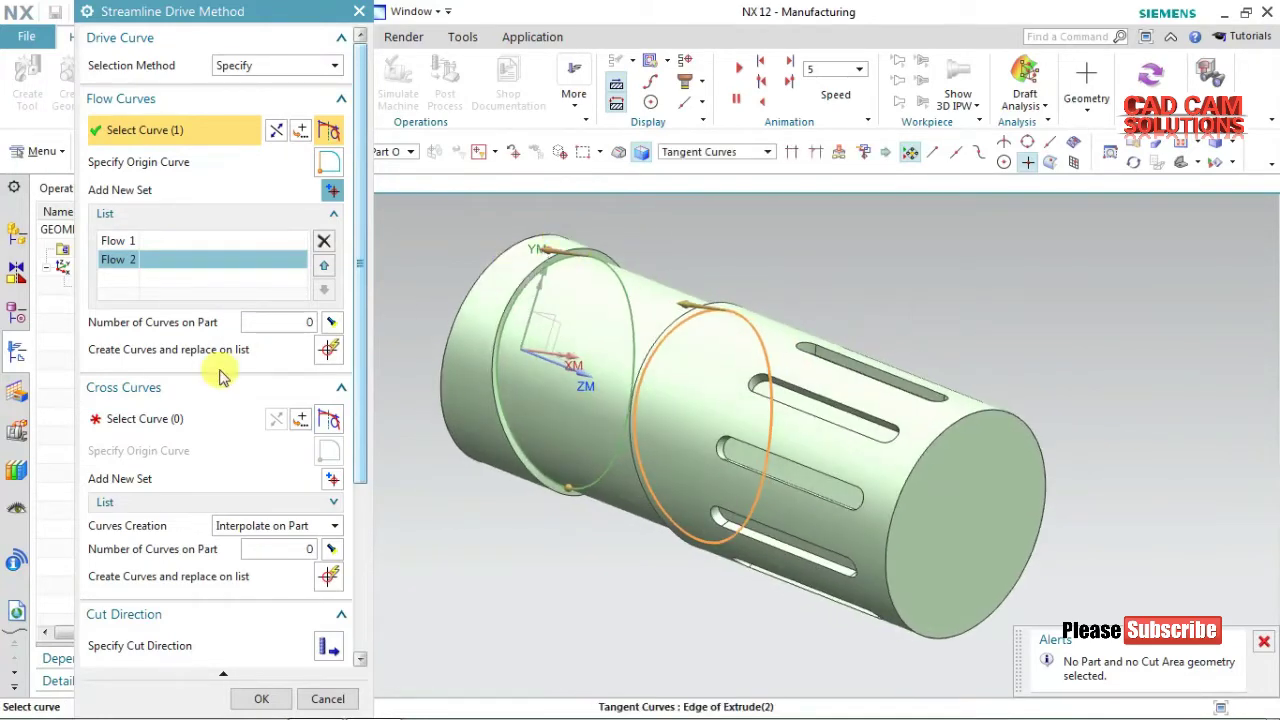
pyautogui.scroll(-2, 230, 425)
pyautogui.scroll(-3, 232, 430)
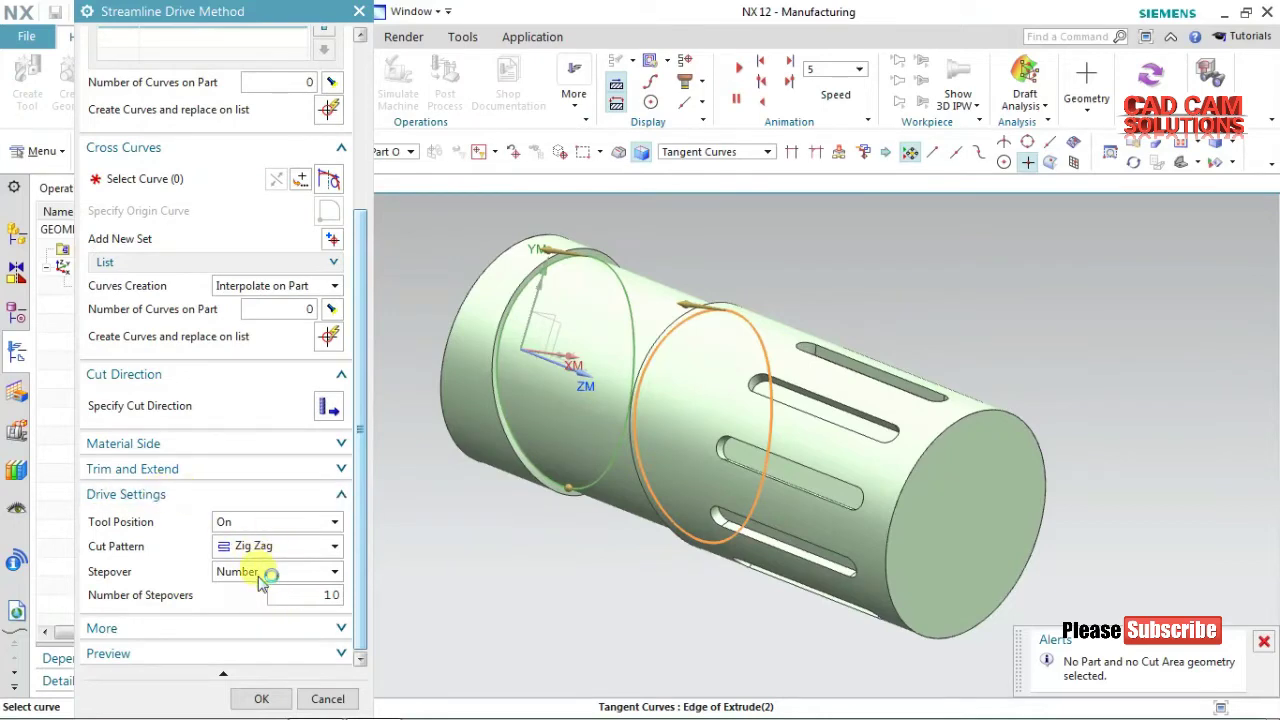
pyautogui.click(261, 699)
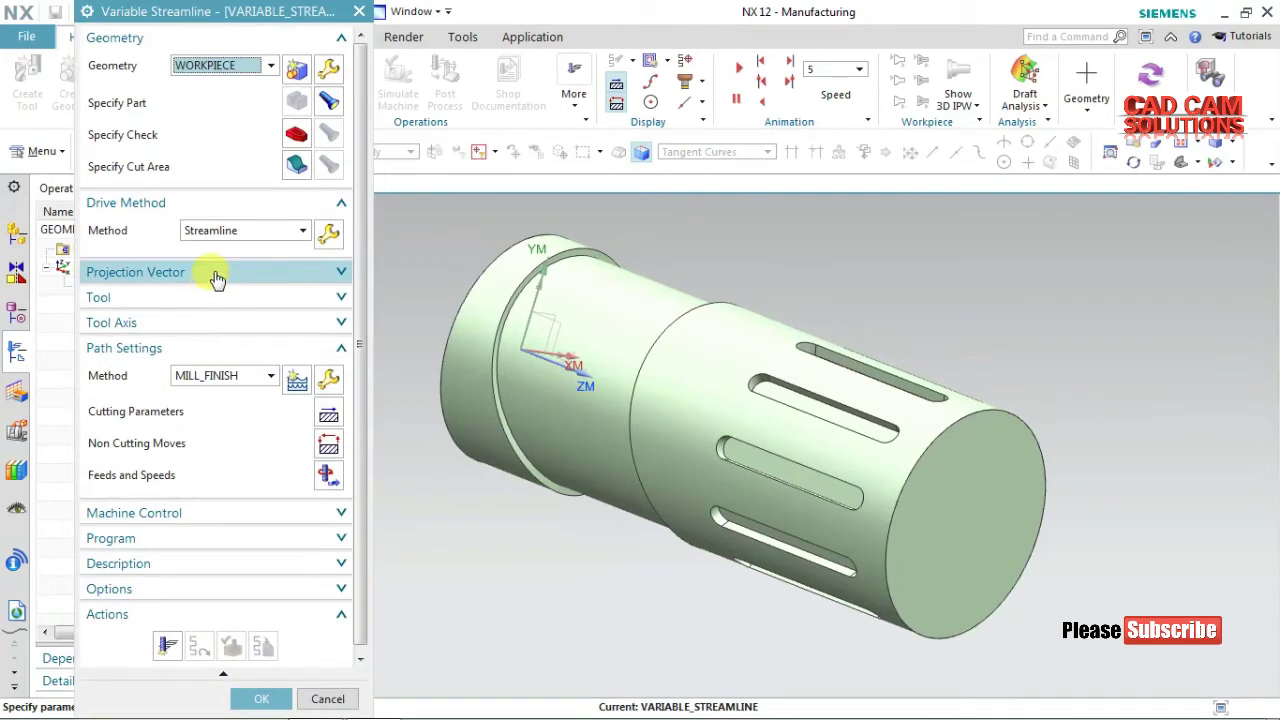
# Set the projection vector to Normal to Drive and accept the operation settings
pyautogui.click(208, 272)
pyautogui.click(218, 300)
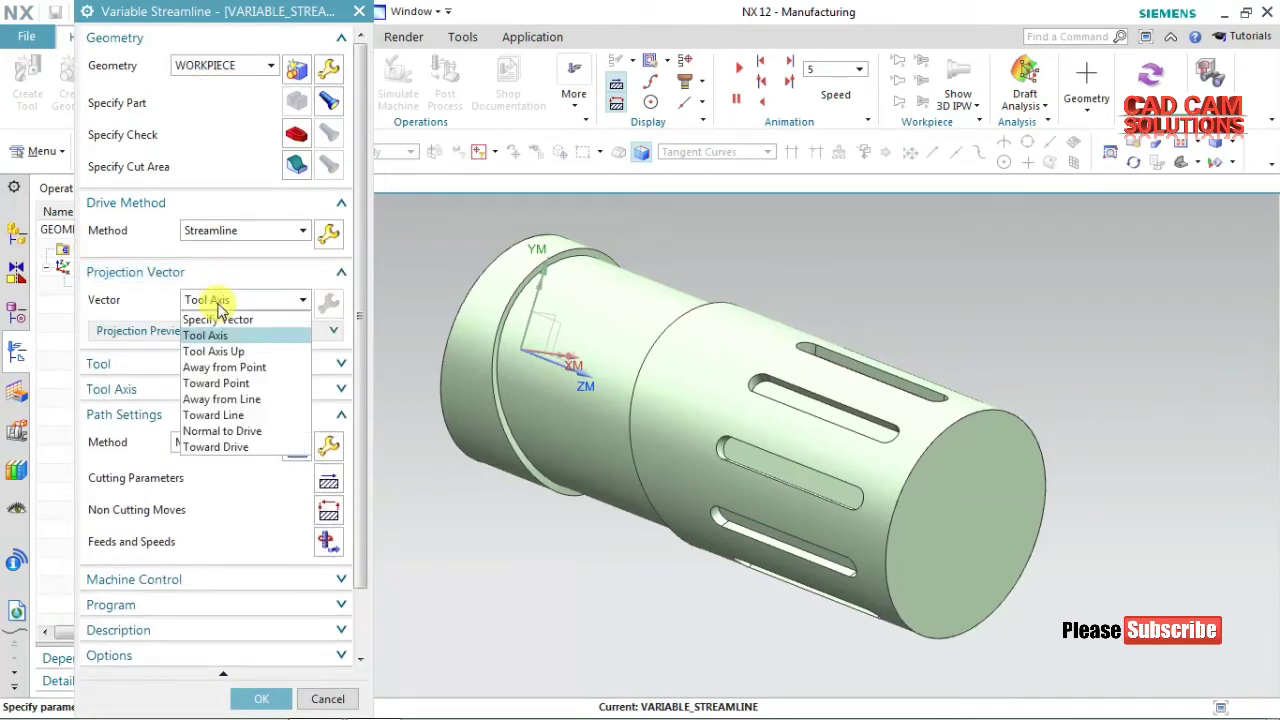
pyautogui.click(225, 431)
pyautogui.click(213, 399)
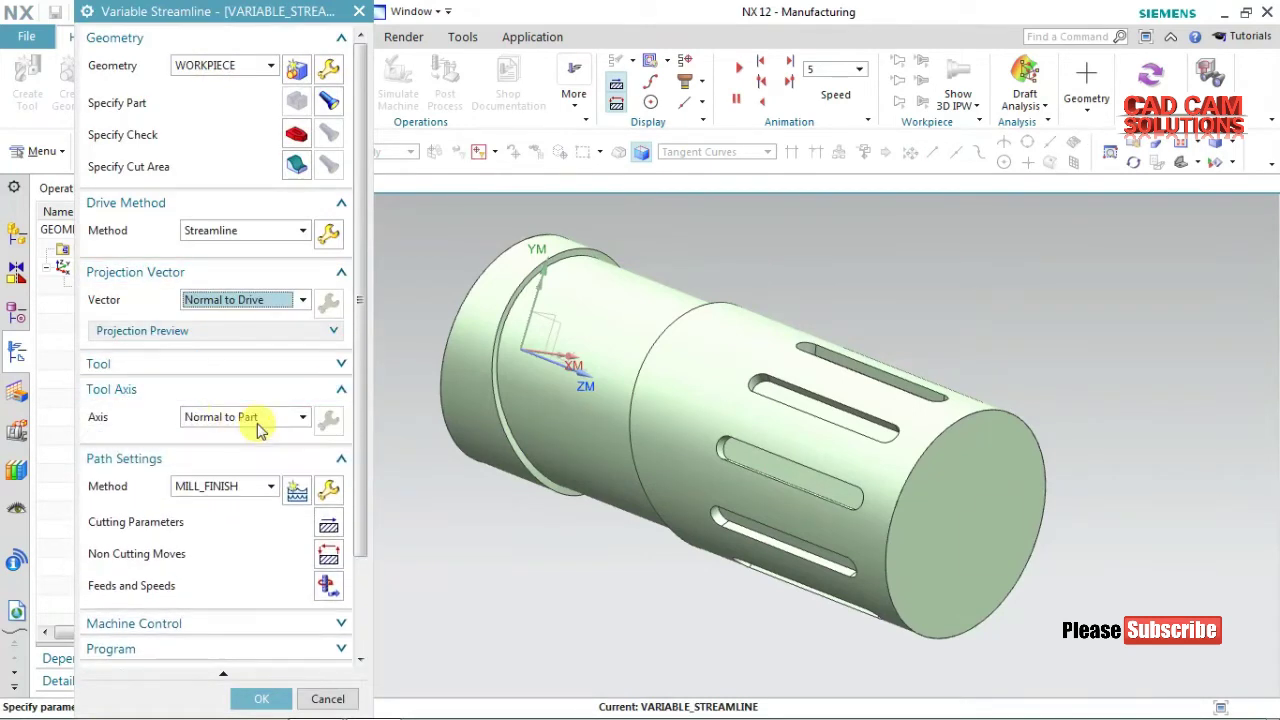
pyautogui.moveTo(357, 355); pyautogui.dragTo(366, 470)
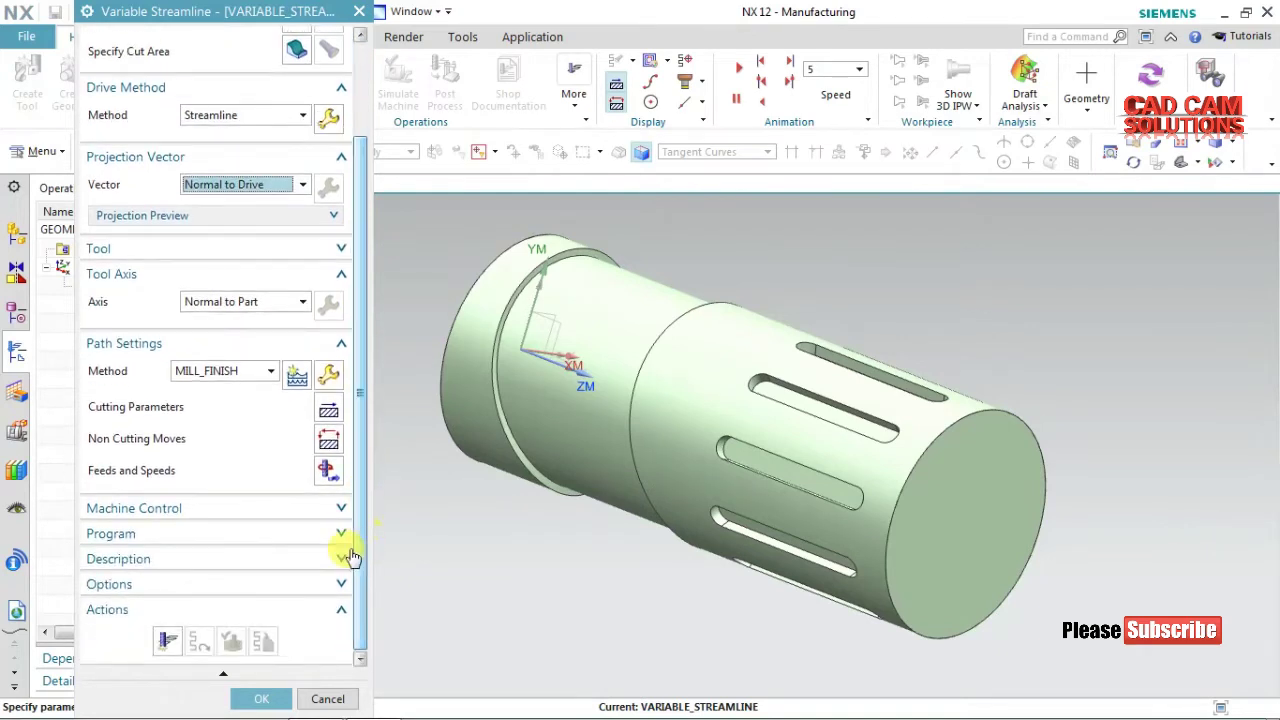
pyautogui.middleClick(244, 348)
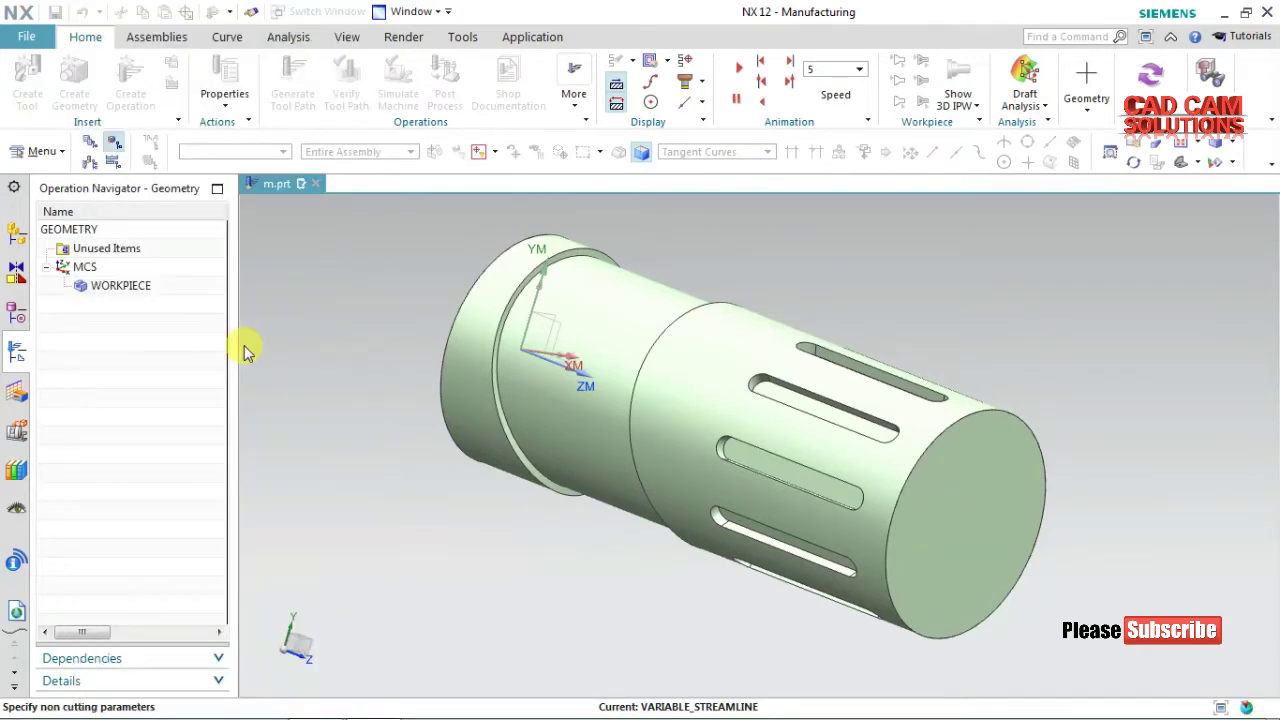
# Set the non-cutting moves clearance to a 3.0000 Bounding Cylinder and preview it
pyautogui.doubleClick(238, 147)
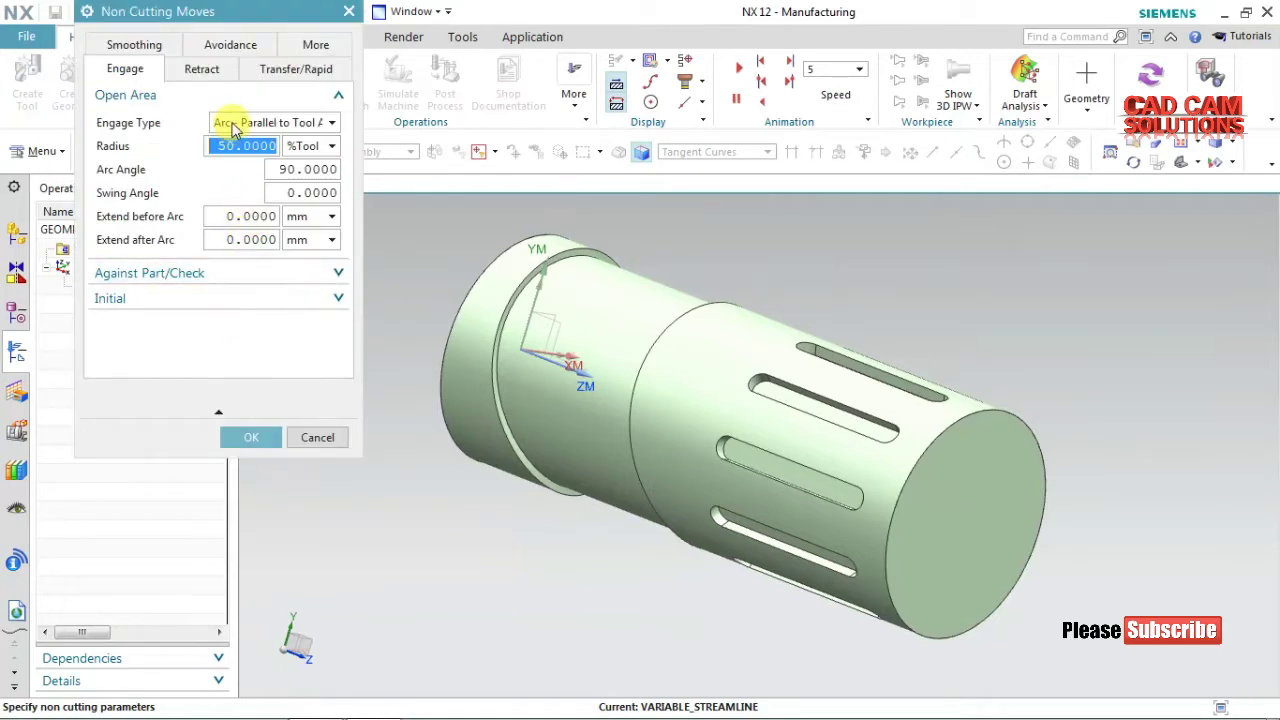
pyautogui.click(290, 68)
pyautogui.click(272, 245)
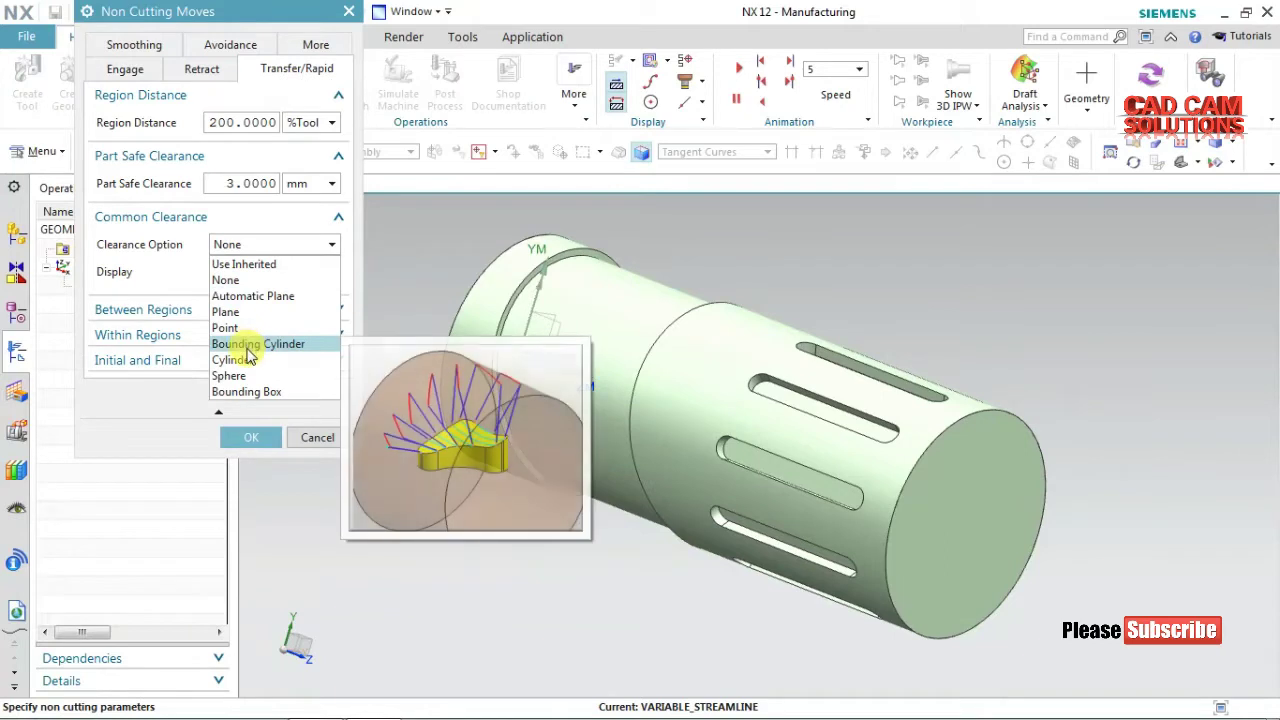
pyautogui.click(255, 344)
pyautogui.click(325, 294)
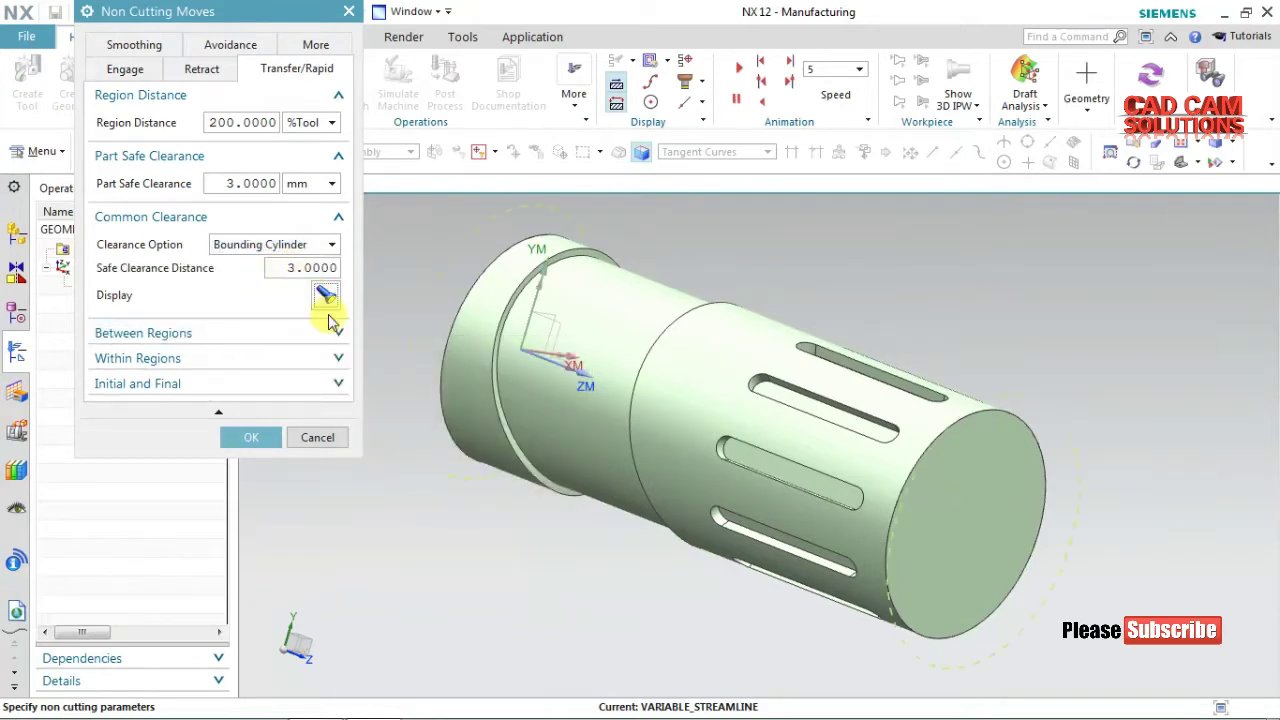
pyautogui.click(259, 440)
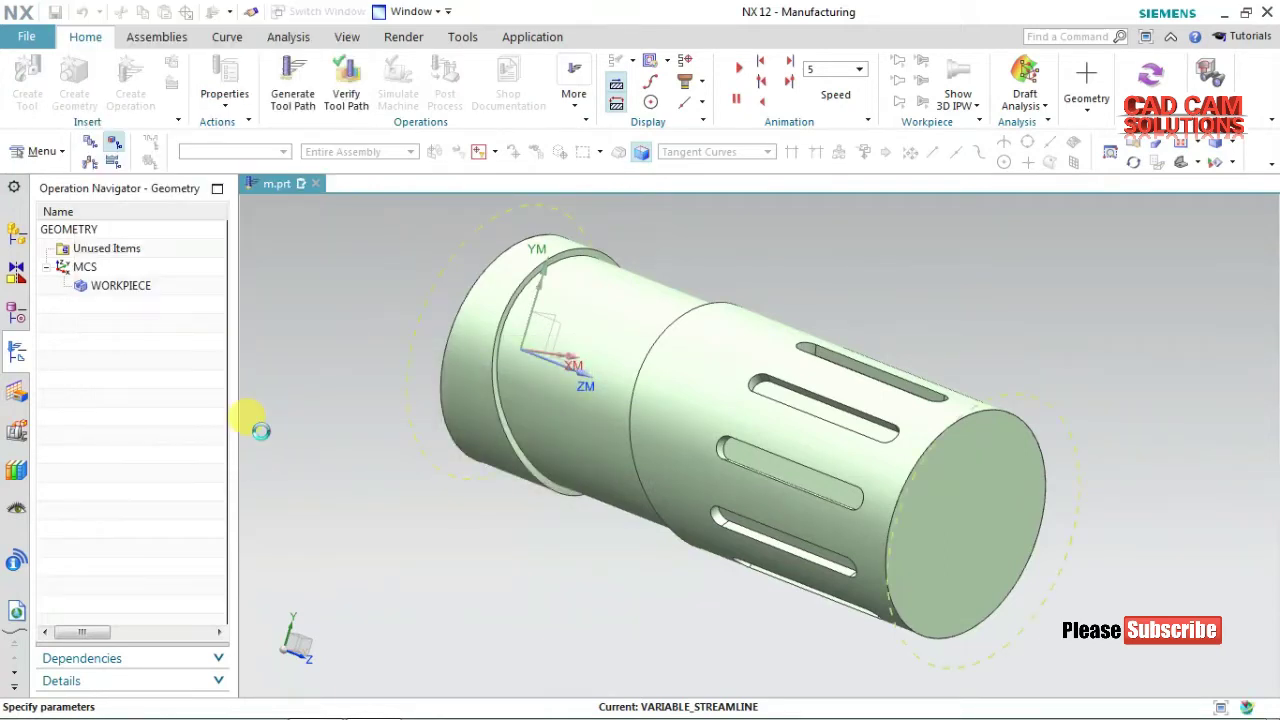
# Set a 600 mmpm cutting feed and a 45000 rpm spindle speed
pyautogui.click(328, 470)
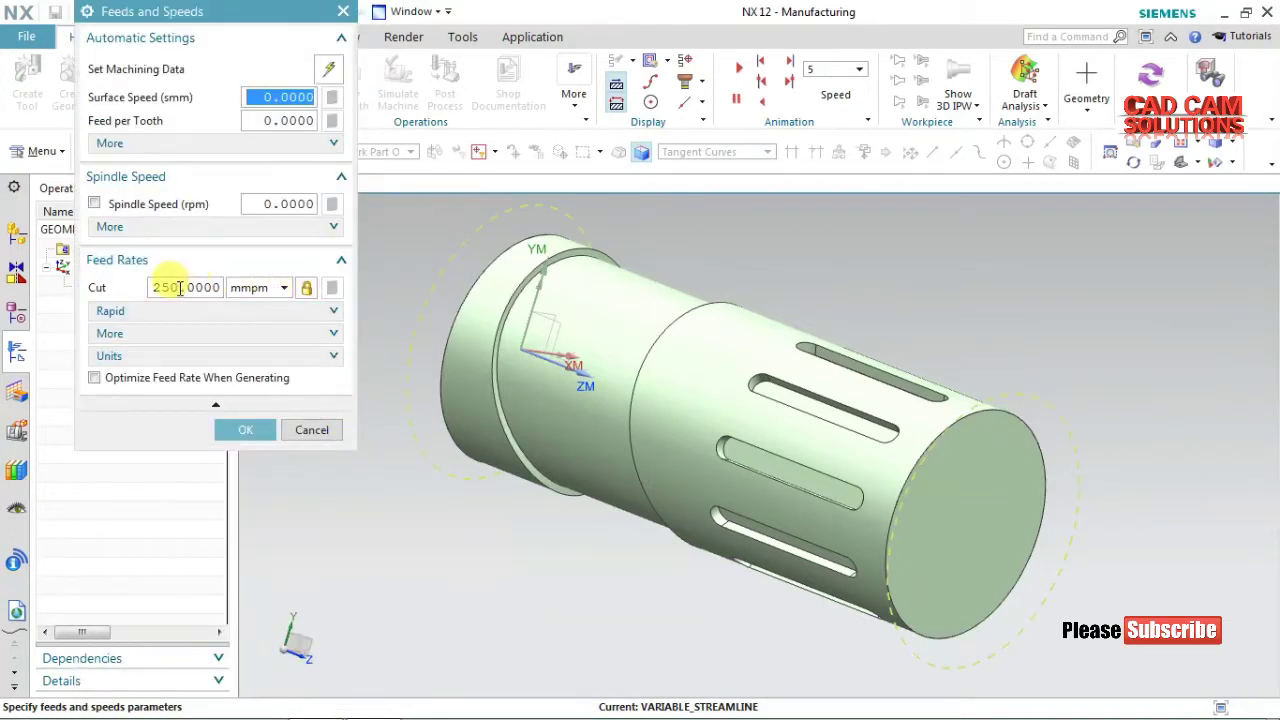
pyautogui.write('60')
pyautogui.press('Tab')
pyautogui.write('45000')
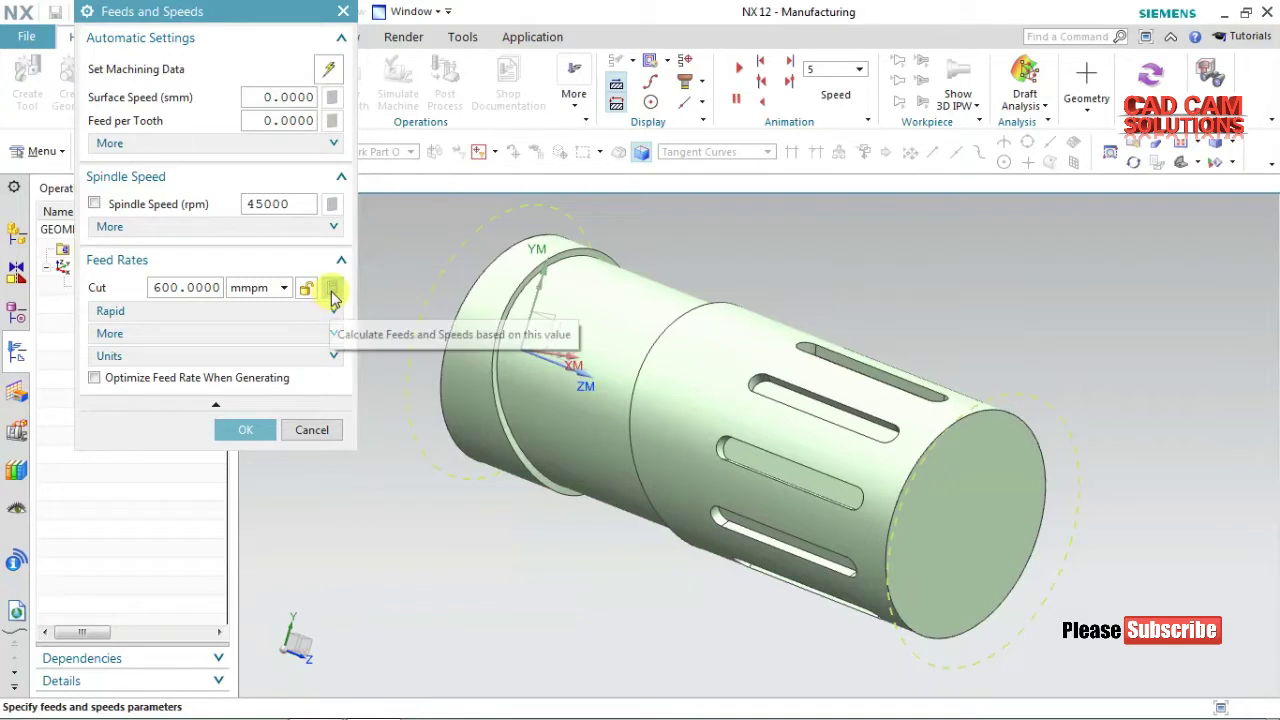
pyautogui.click(332, 288)
pyautogui.click(243, 436)
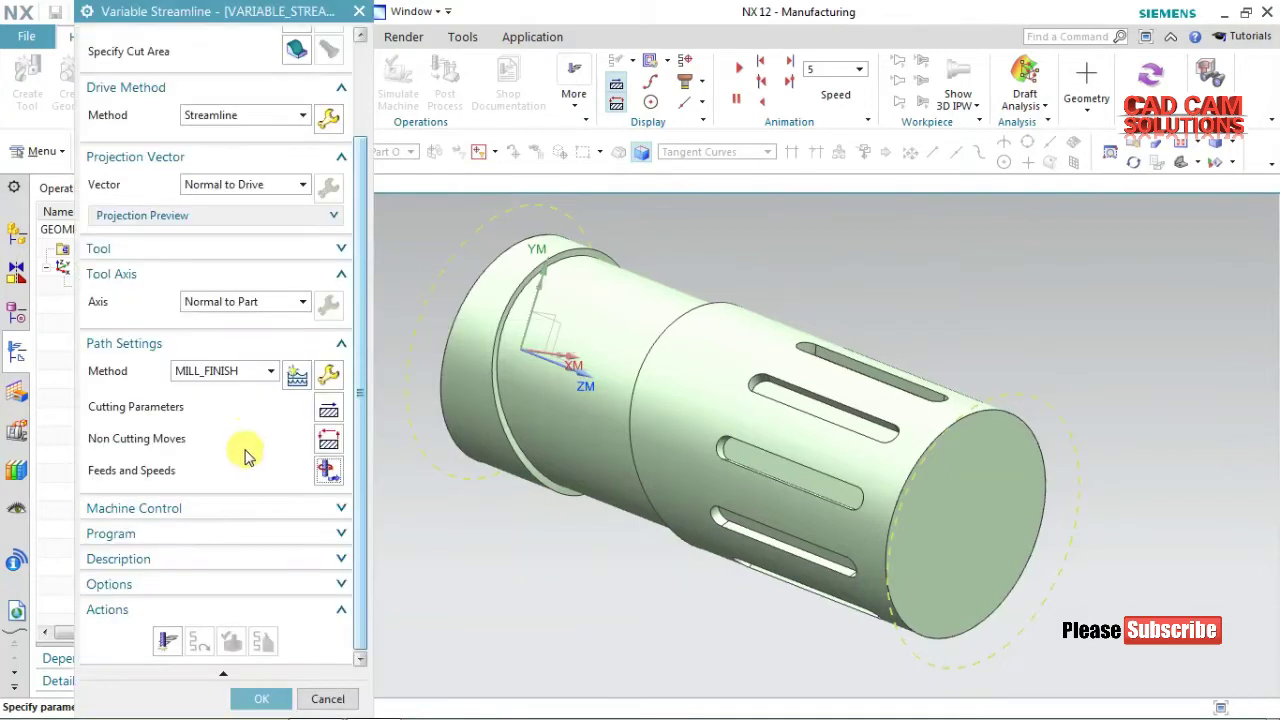
# Generate the streamline toolpath and inspect its circular passes on the shaft
pyautogui.click(166, 641)
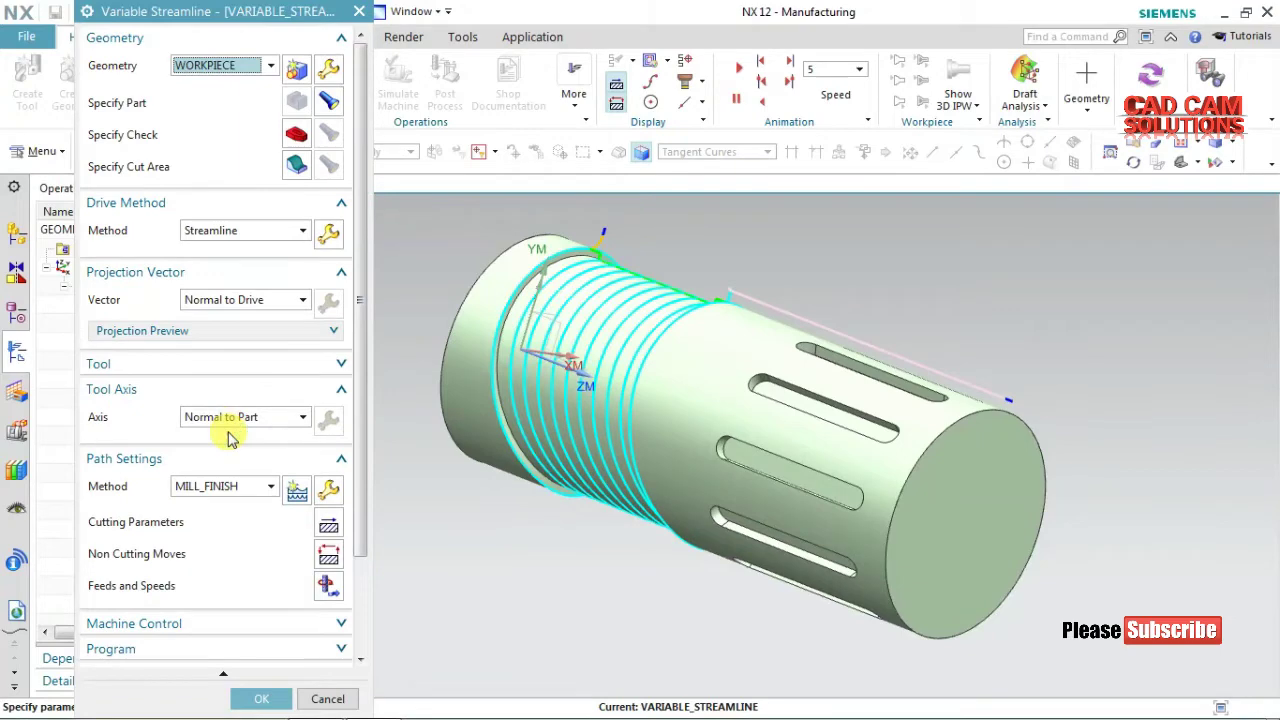
pyautogui.moveTo(571, 337)
pyautogui.mouseDown(button='middle')
pyautogui.moveTo(663, 263)
pyautogui.moveTo(651, 337)
pyautogui.moveTo(614, 346)
pyautogui.moveTo(628, 280)
pyautogui.moveTo(606, 288)
pyautogui.mouseUp(button='middle')
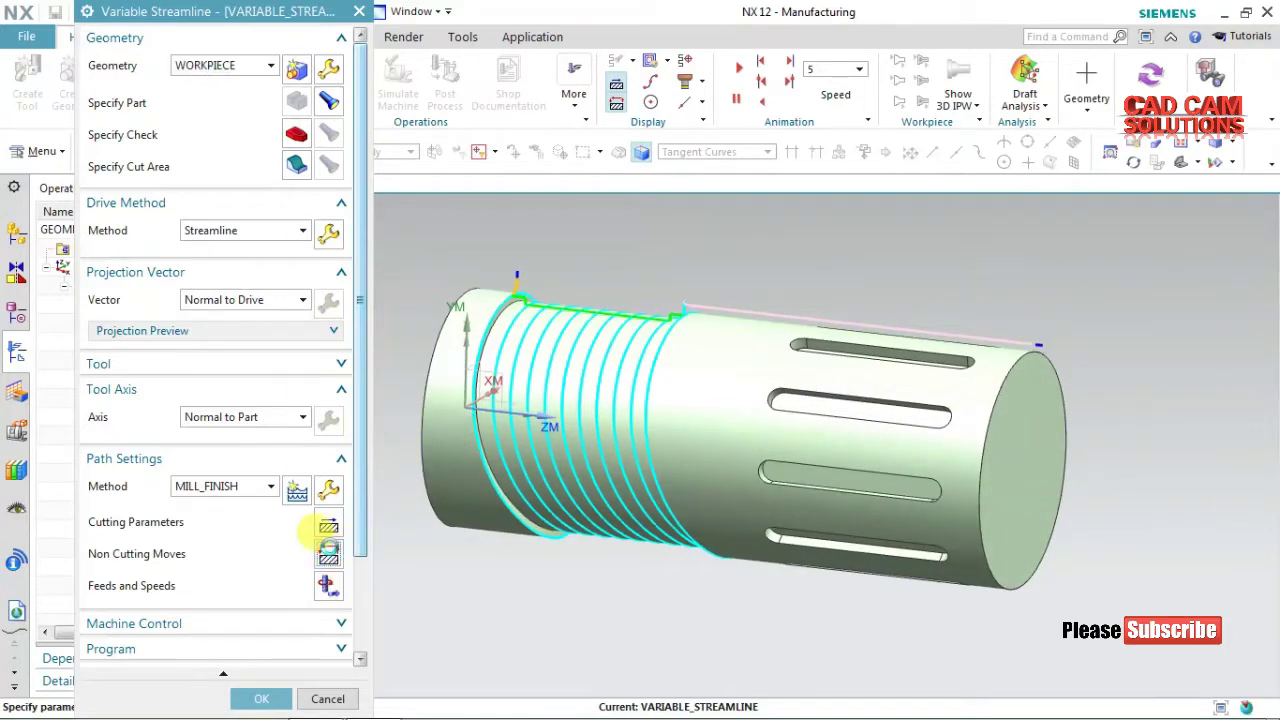
pyautogui.middleClick(338, 403)
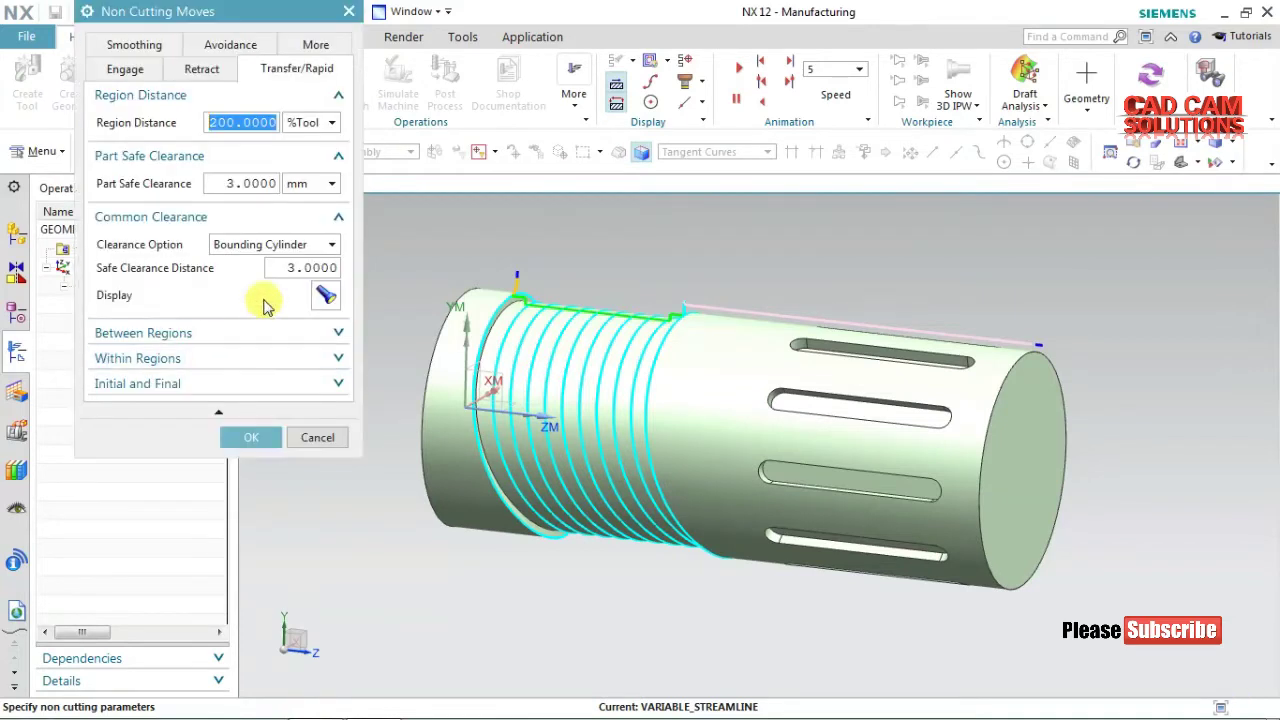
# Set the engage type to Linear - Normal to Part
pyautogui.click(126, 68)
pyautogui.click(262, 122)
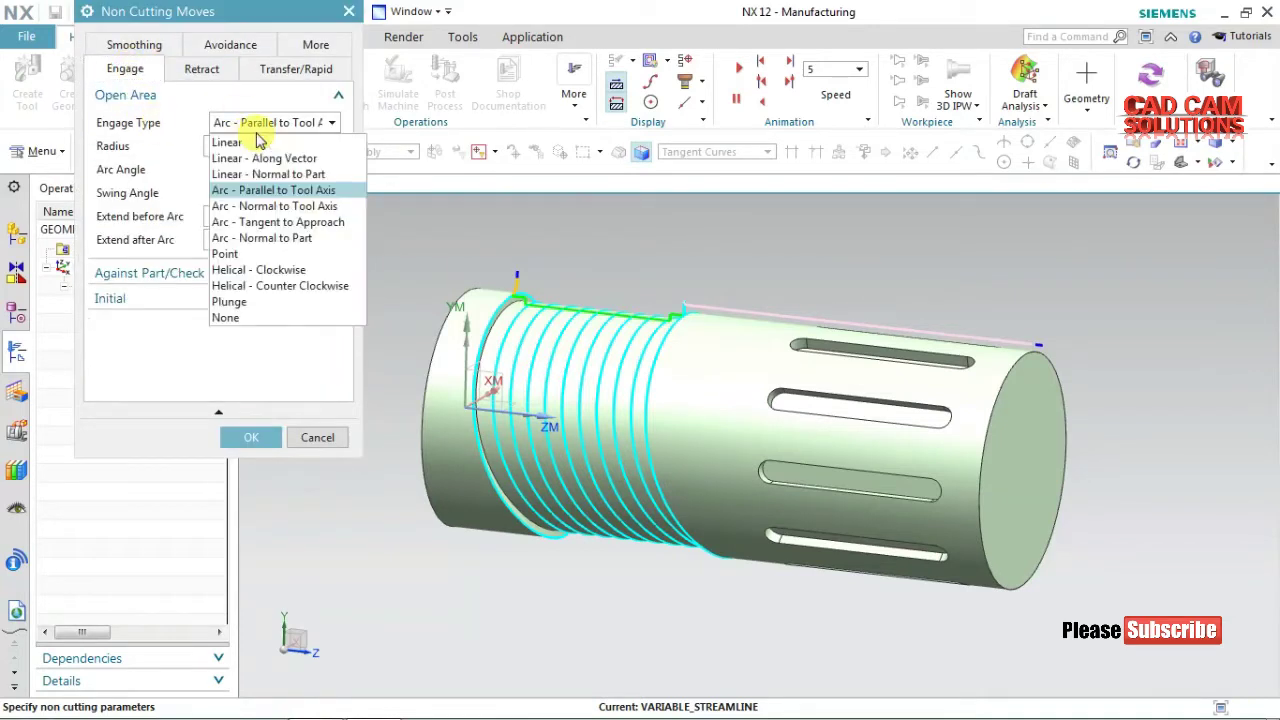
pyautogui.click(240, 171)
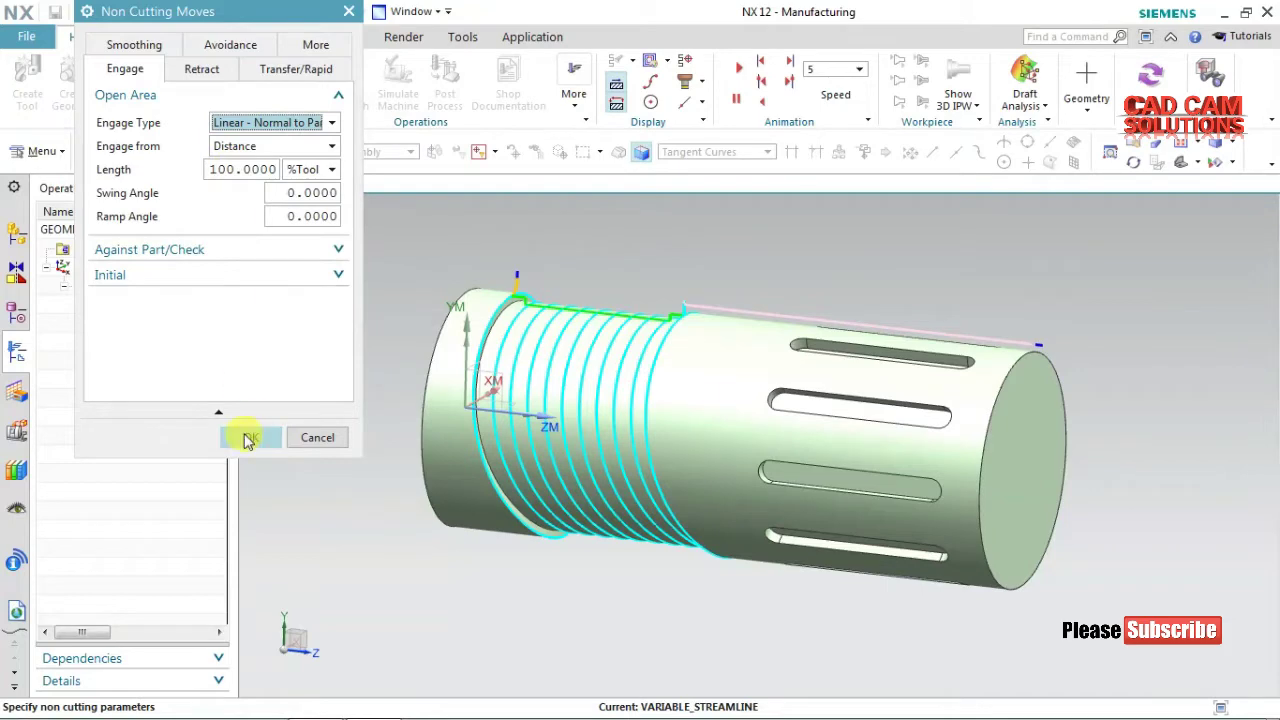
pyautogui.click(251, 437)
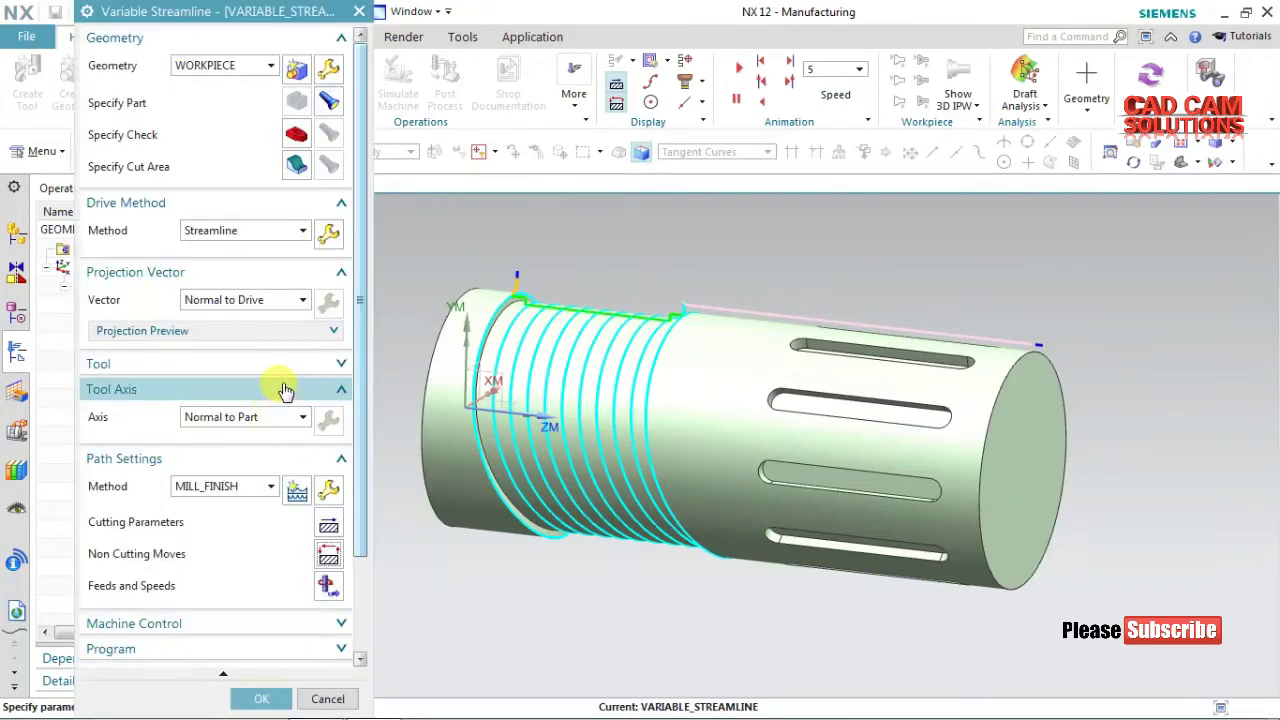
# Raise the Streamline drive to 30 stepovers and regenerate the toolpath
pyautogui.click(330, 237)
pyautogui.scroll(-5, 309, 514)
pyautogui.scroll(-1, 312, 617)
pyautogui.doubleClick(326, 594)
pyautogui.write('30')
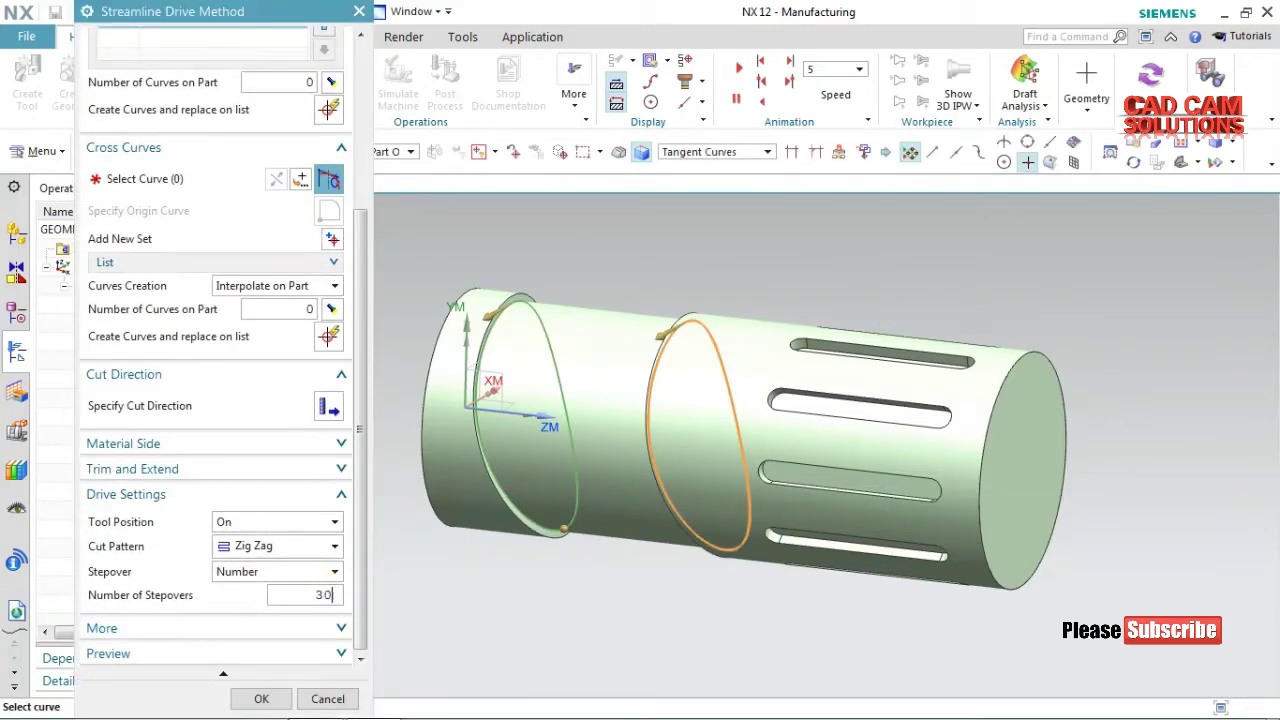
pyautogui.click(272, 698)
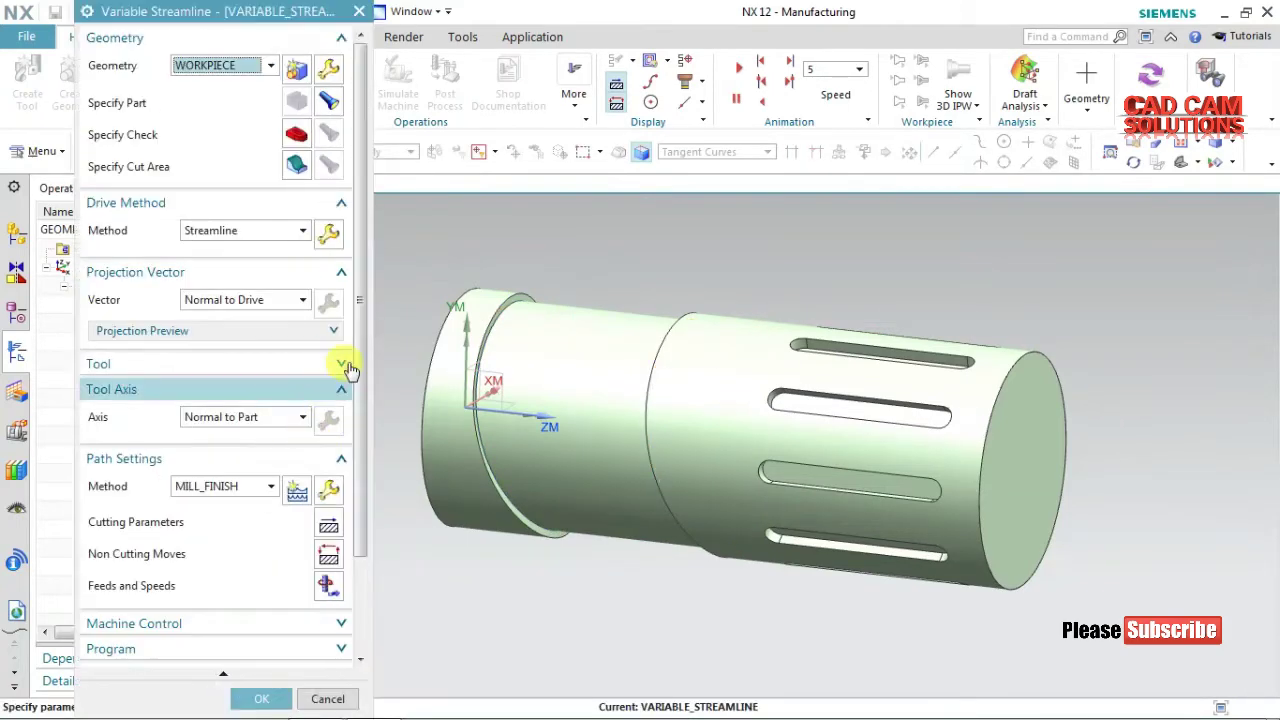
pyautogui.scroll(-3, 245, 560)
pyautogui.click(167, 638)
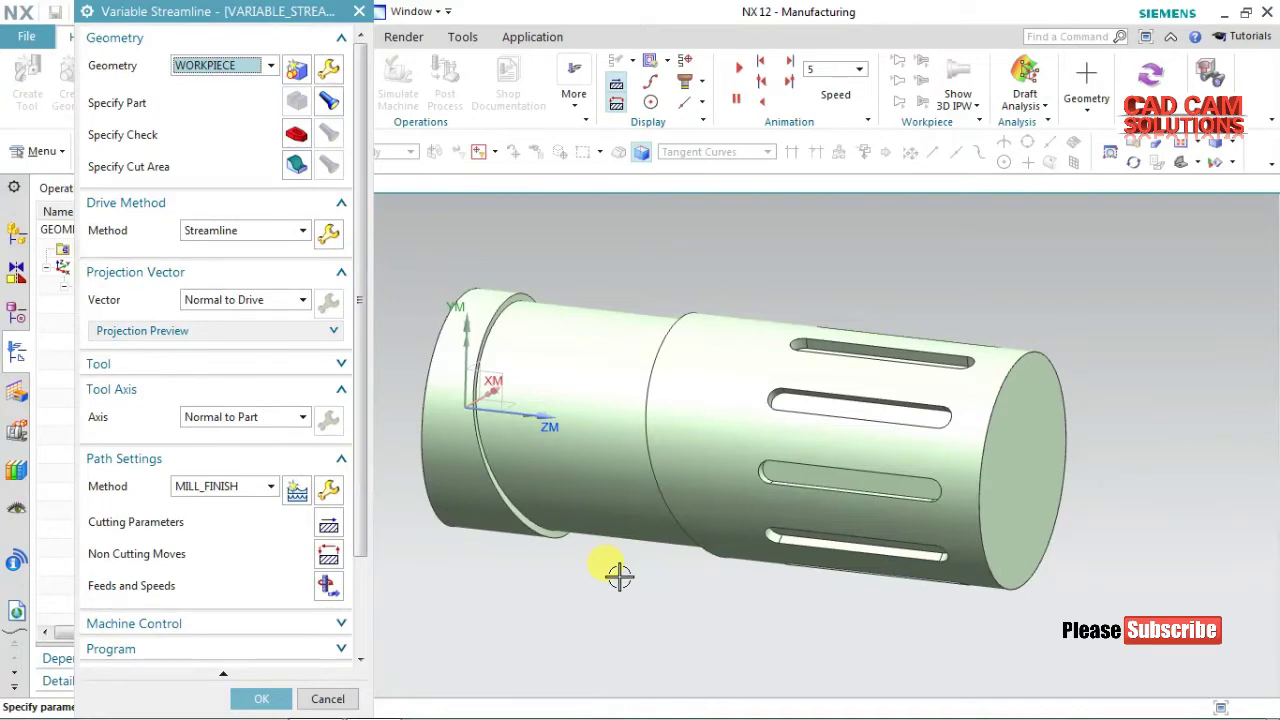
# Replay the regenerated toolpath and bring up Tool Path Visualization
pyautogui.scroll(-2, 243, 486)
pyautogui.scroll(-2, 243, 486)
pyautogui.click(198, 640)
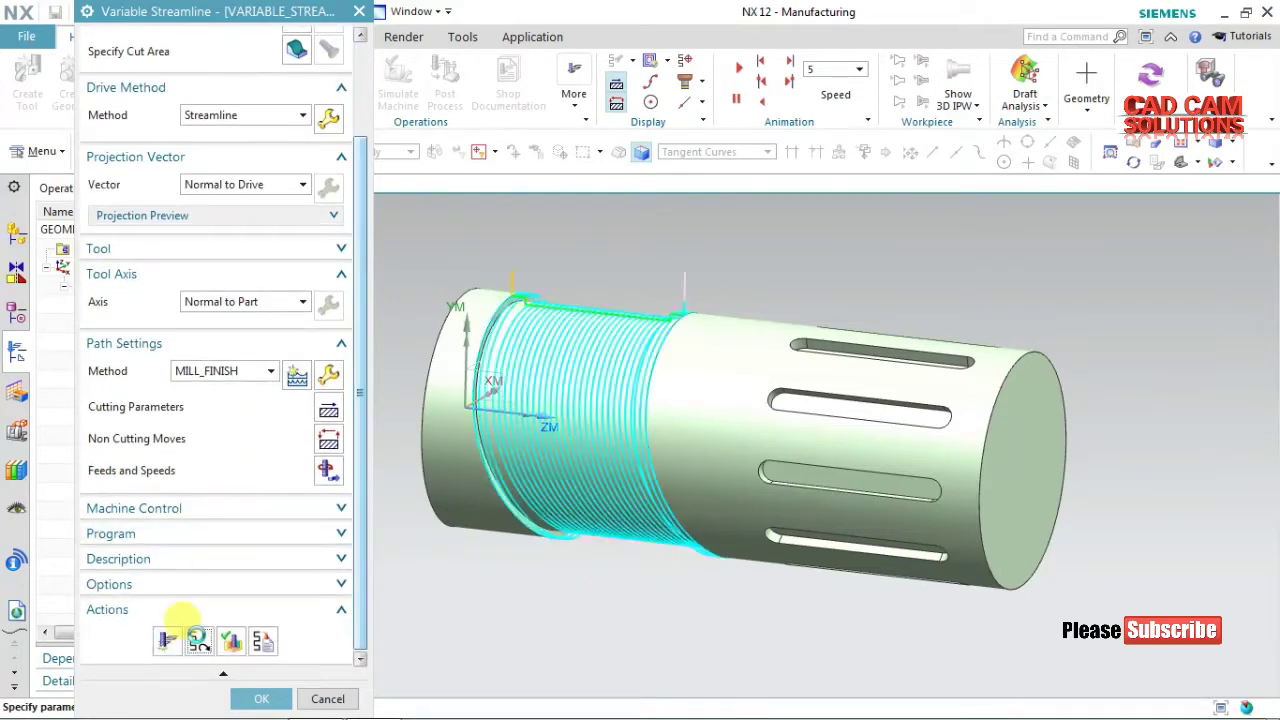
pyautogui.click(266, 637)
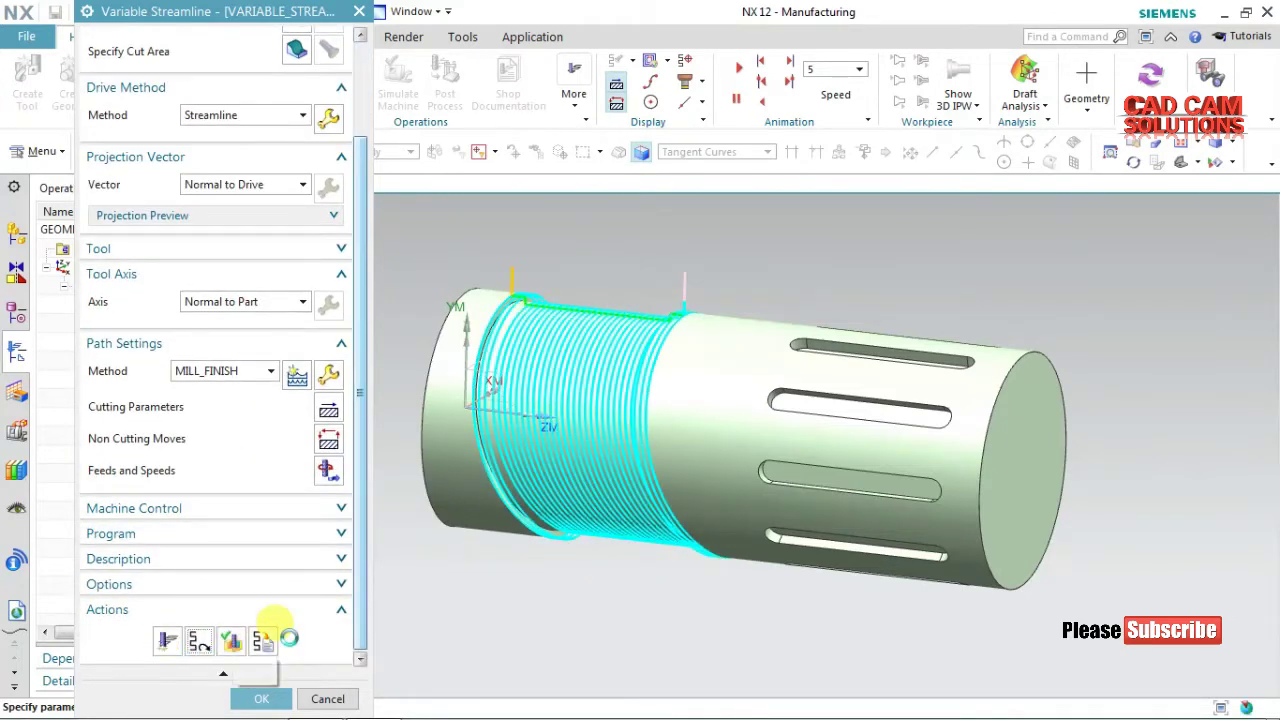
pyautogui.moveTo(606, 583); pyautogui.dragTo(594, 586, button='middle')
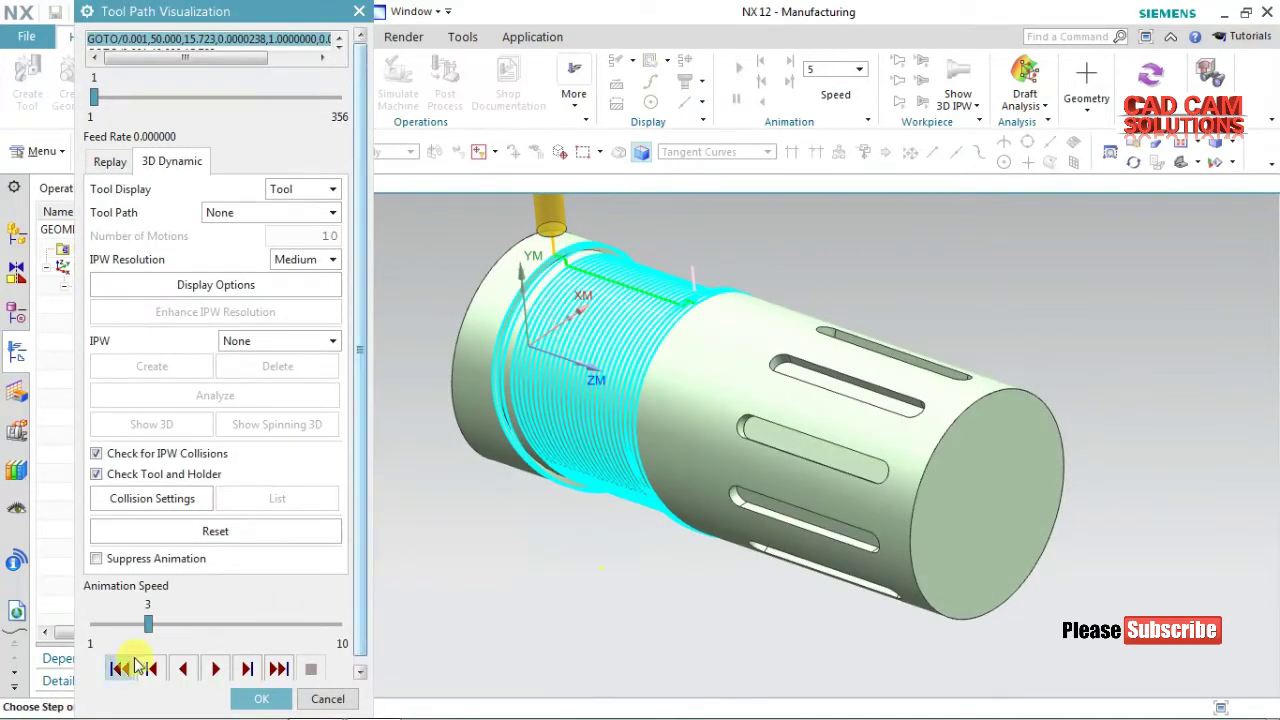
# Play the 3D Dynamic simulation at animation speed 5, then close verification and the operation
pyautogui.click(238, 627)
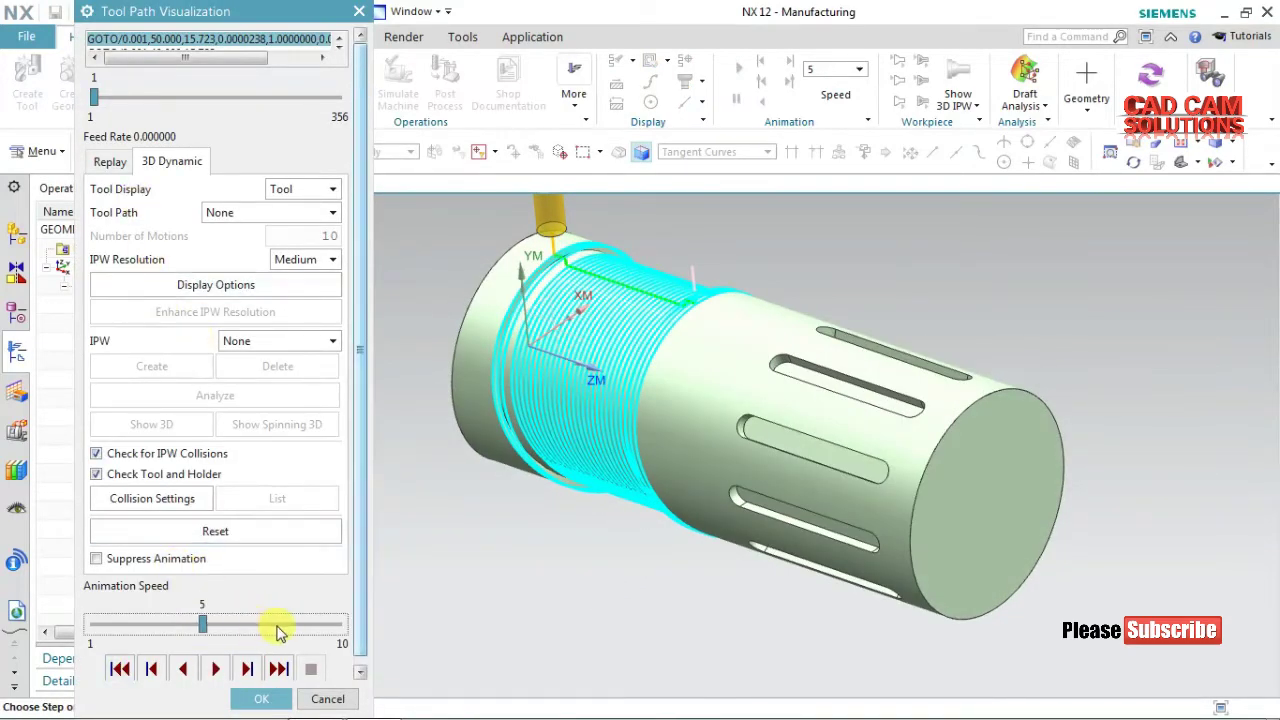
pyautogui.click(215, 669)
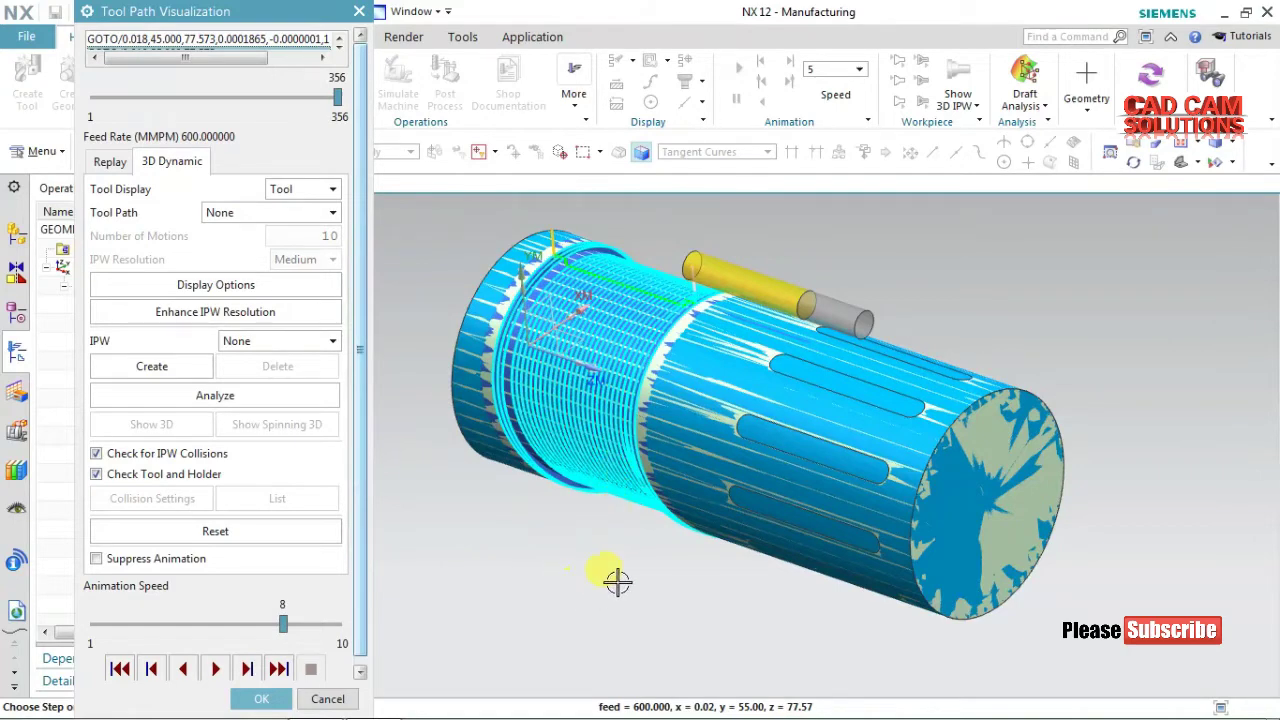
pyautogui.middleClick(602, 460)
pyautogui.middleClick(656, 444)
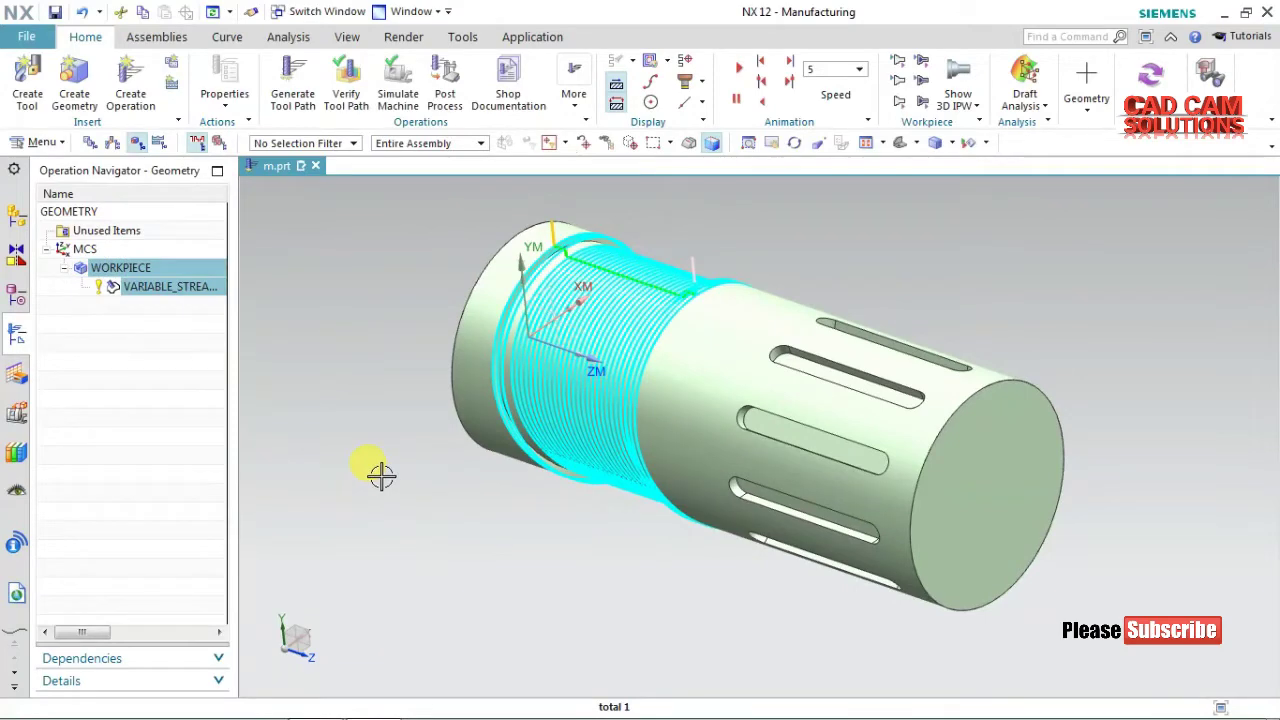
# Create a second mill tool, MILL_1, with a 6 diameter
pyautogui.moveTo(400, 385); pyautogui.dragTo(420, 383, button='middle')
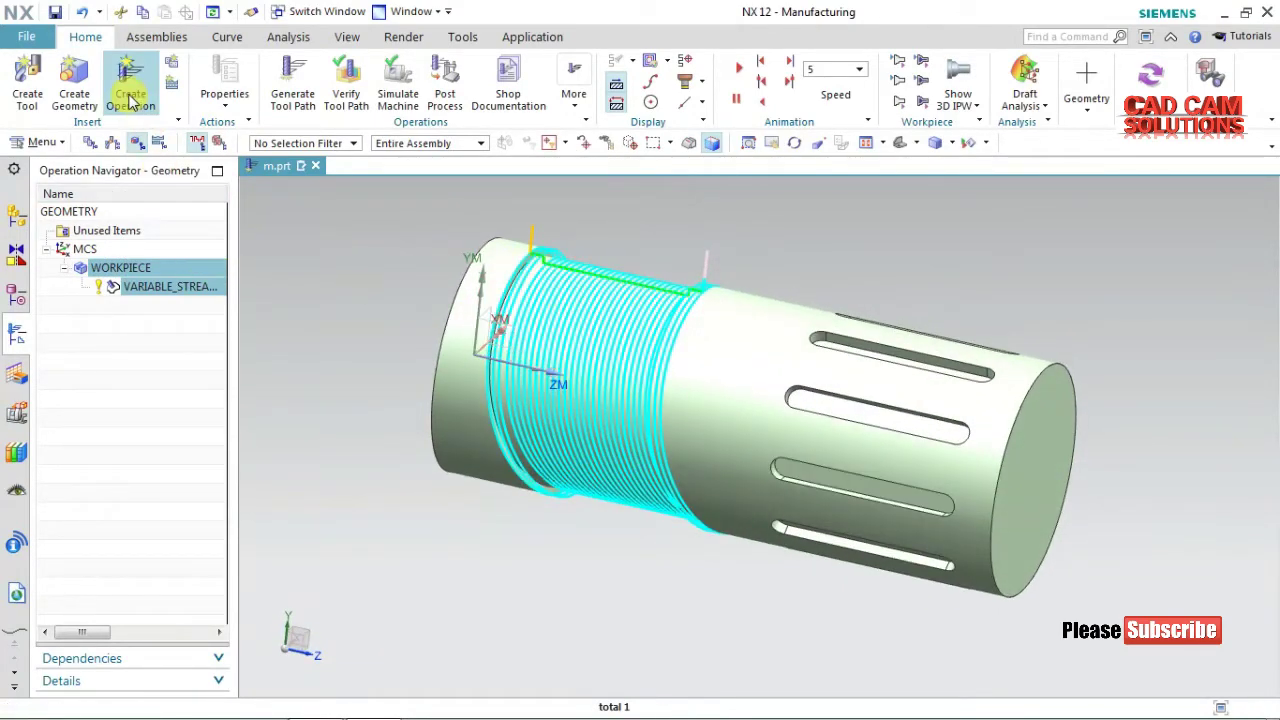
pyautogui.click(27, 82)
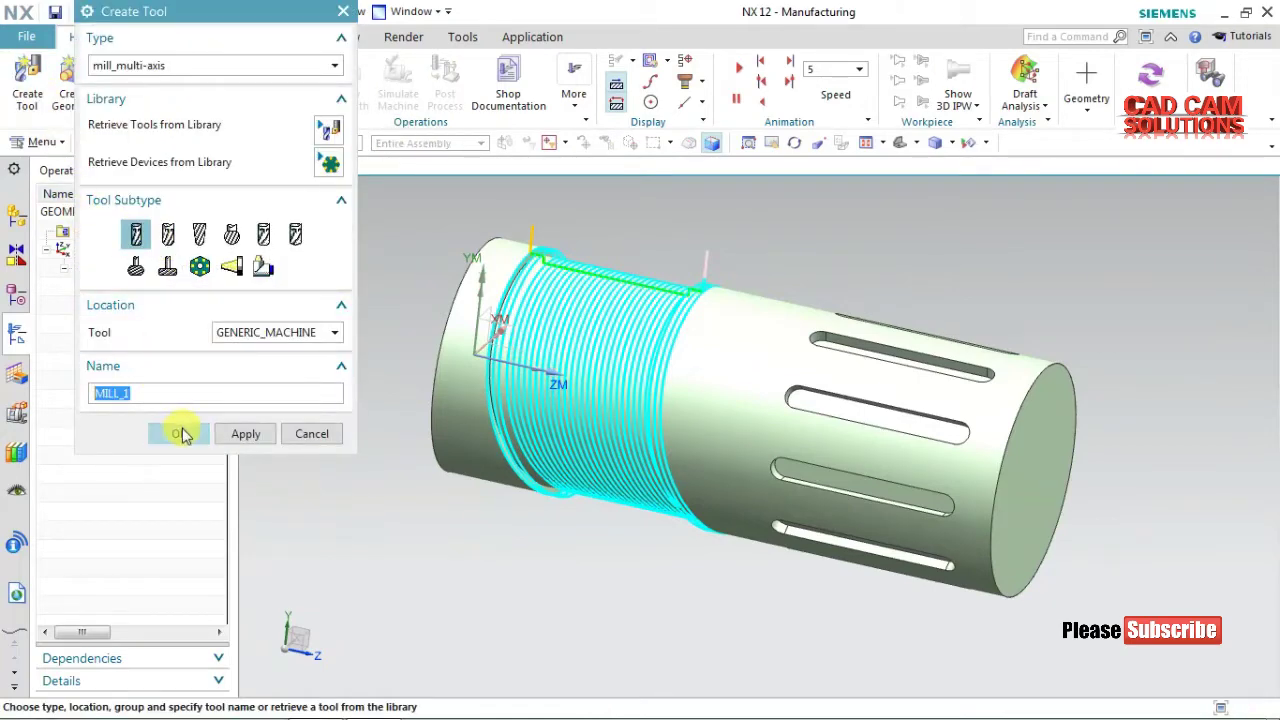
pyautogui.click(179, 433)
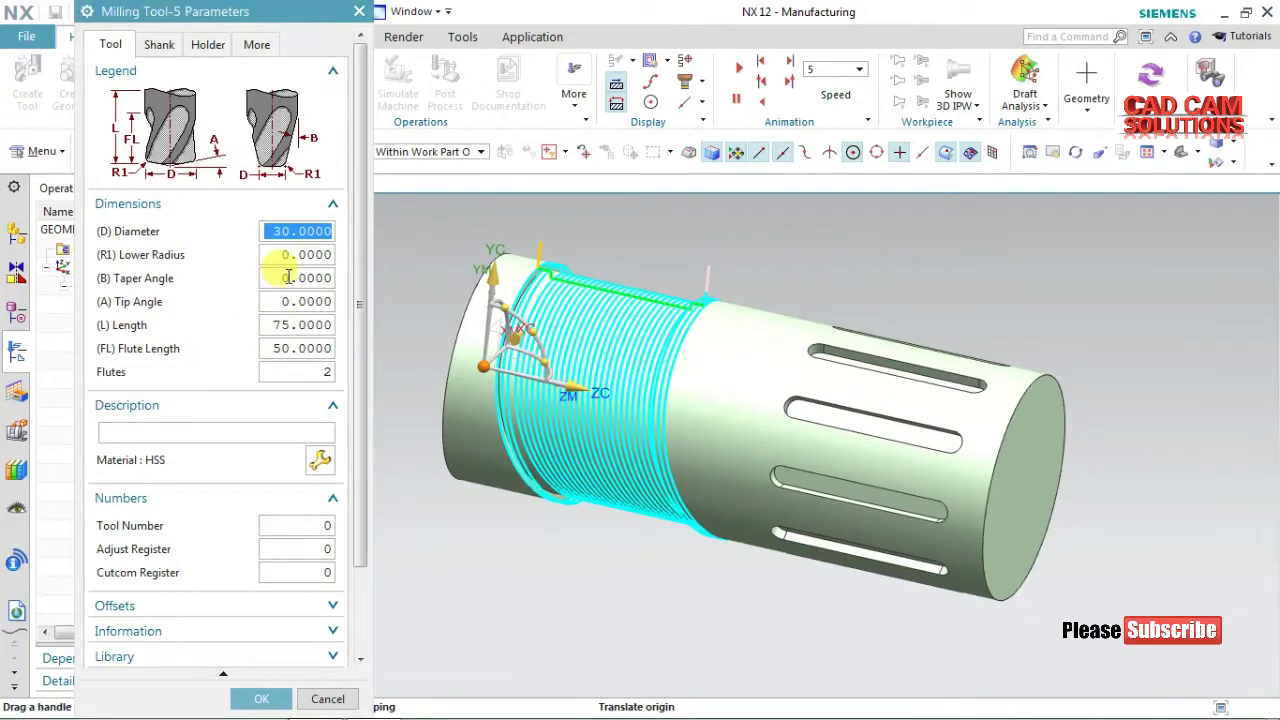
pyautogui.write('6')
pyautogui.press('Return')
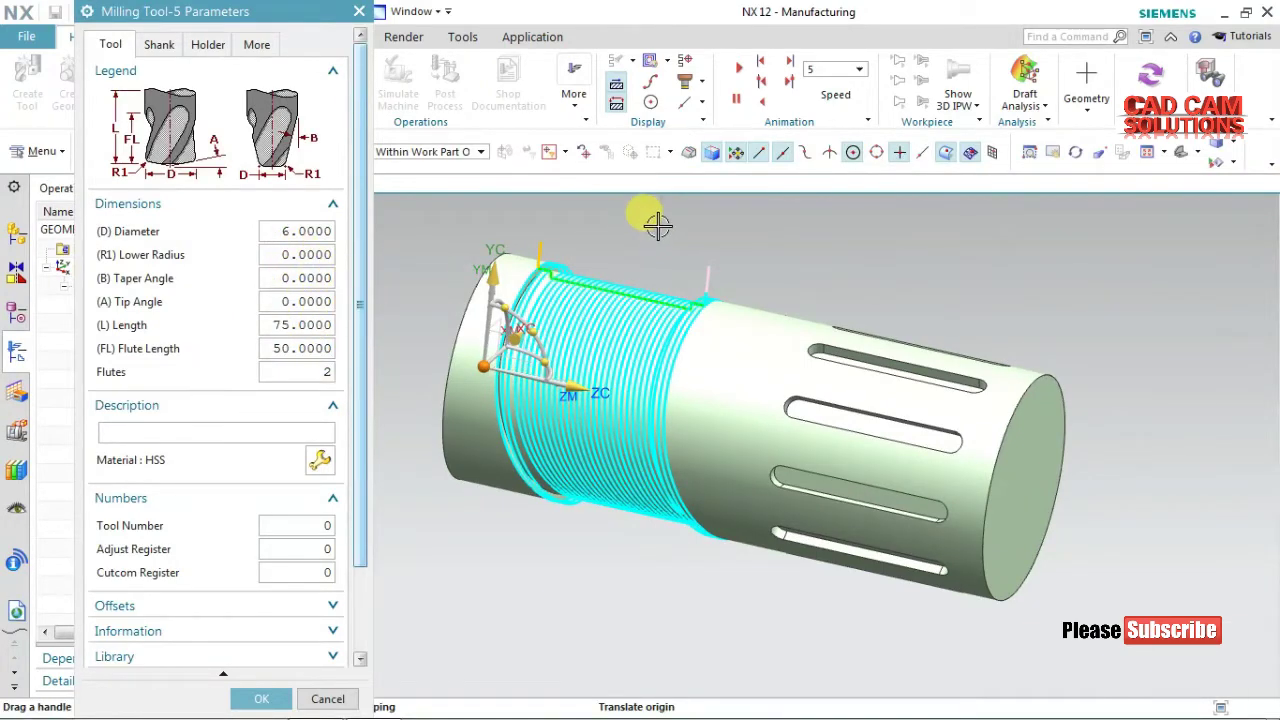
pyautogui.click(651, 229)
pyautogui.moveTo(717, 247); pyautogui.dragTo(652, 168)
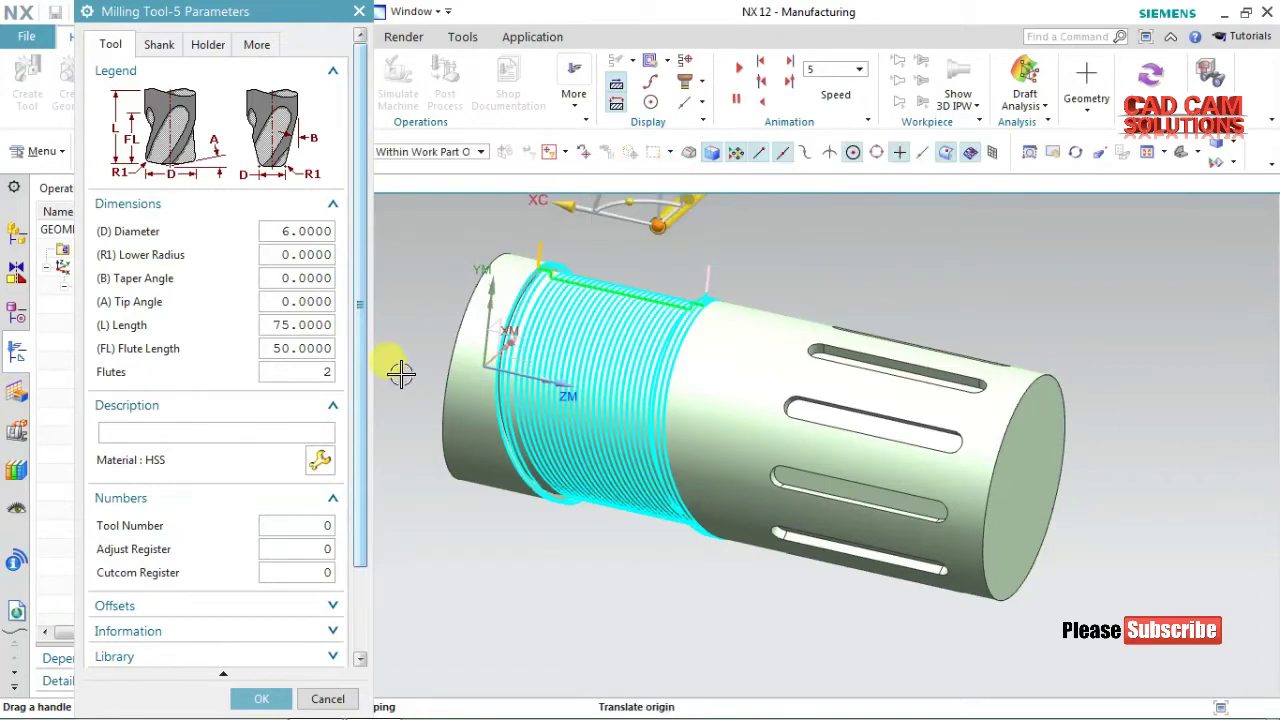
pyautogui.click(268, 700)
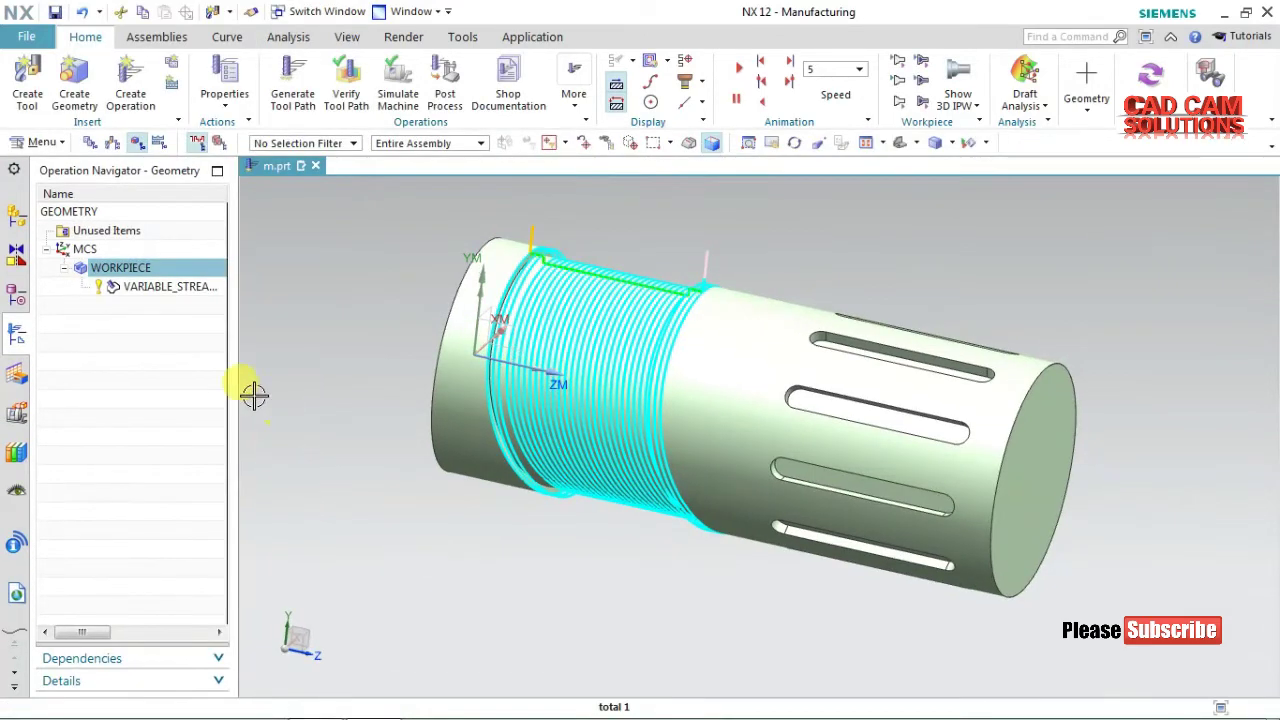
pyautogui.click(118, 98)
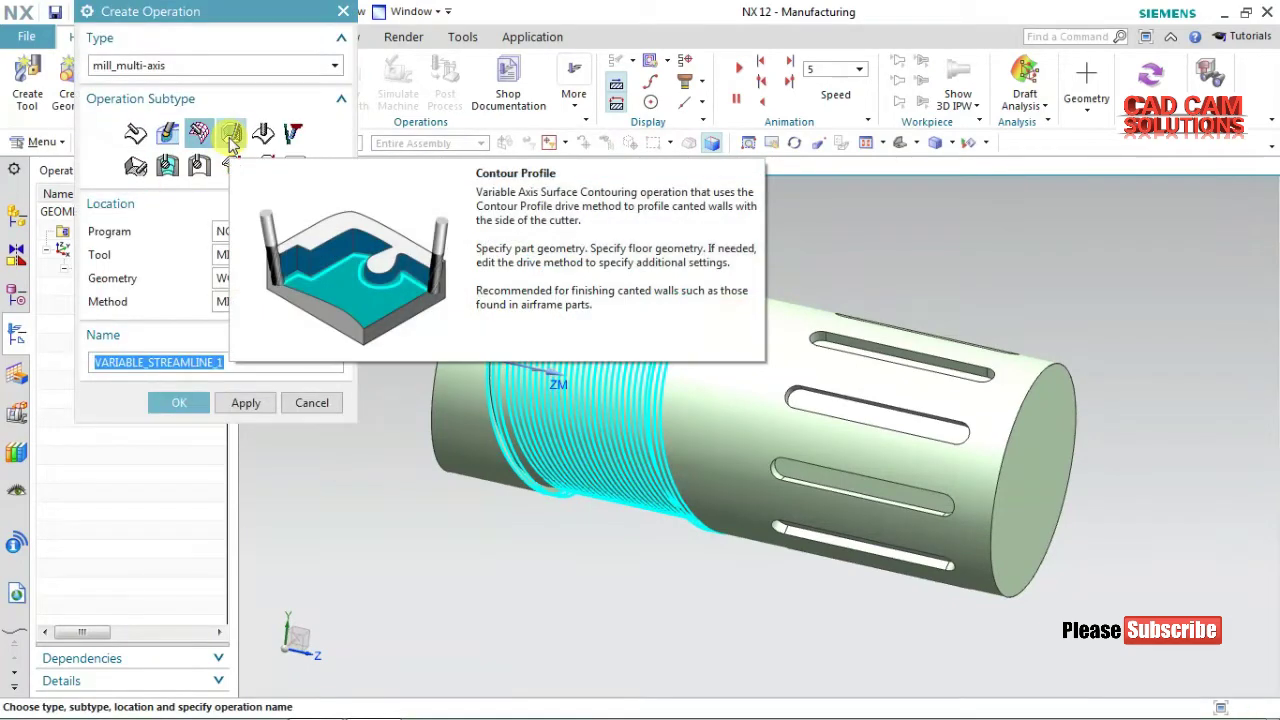
# Create a Contour Profile operation that uses tool MILL_1
pyautogui.click(230, 136)
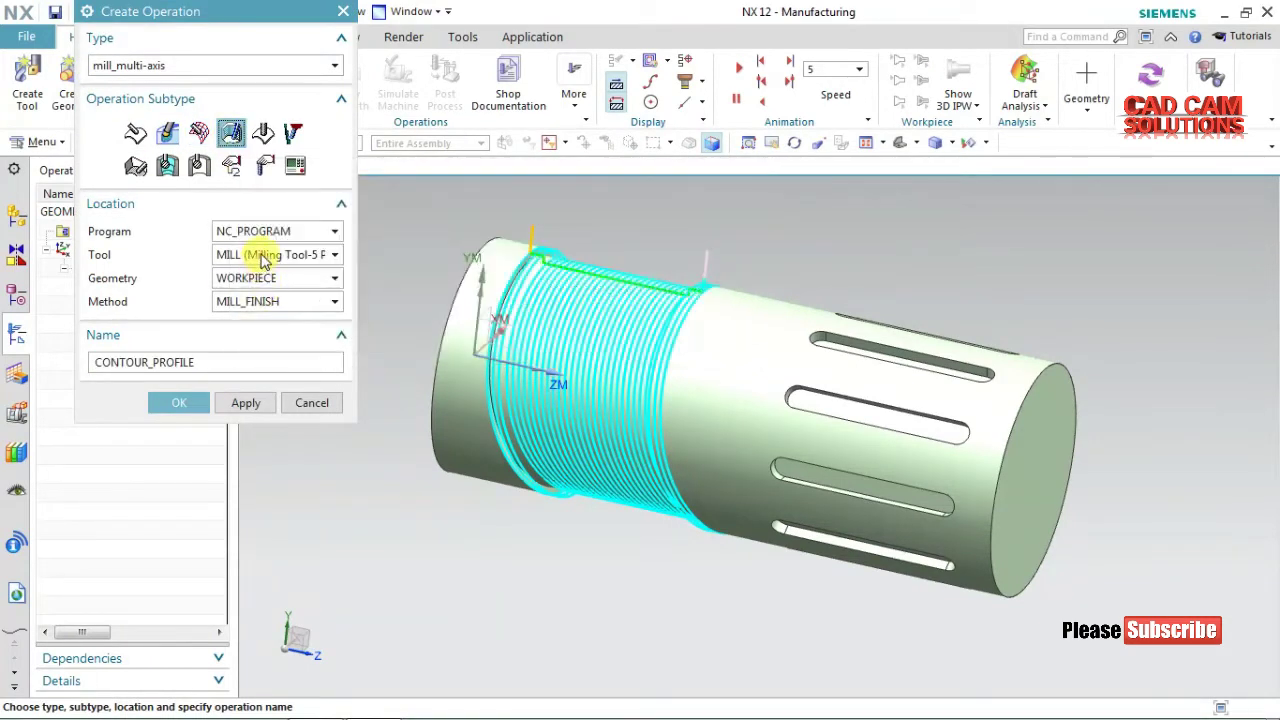
pyautogui.click(262, 258)
pyautogui.click(263, 304)
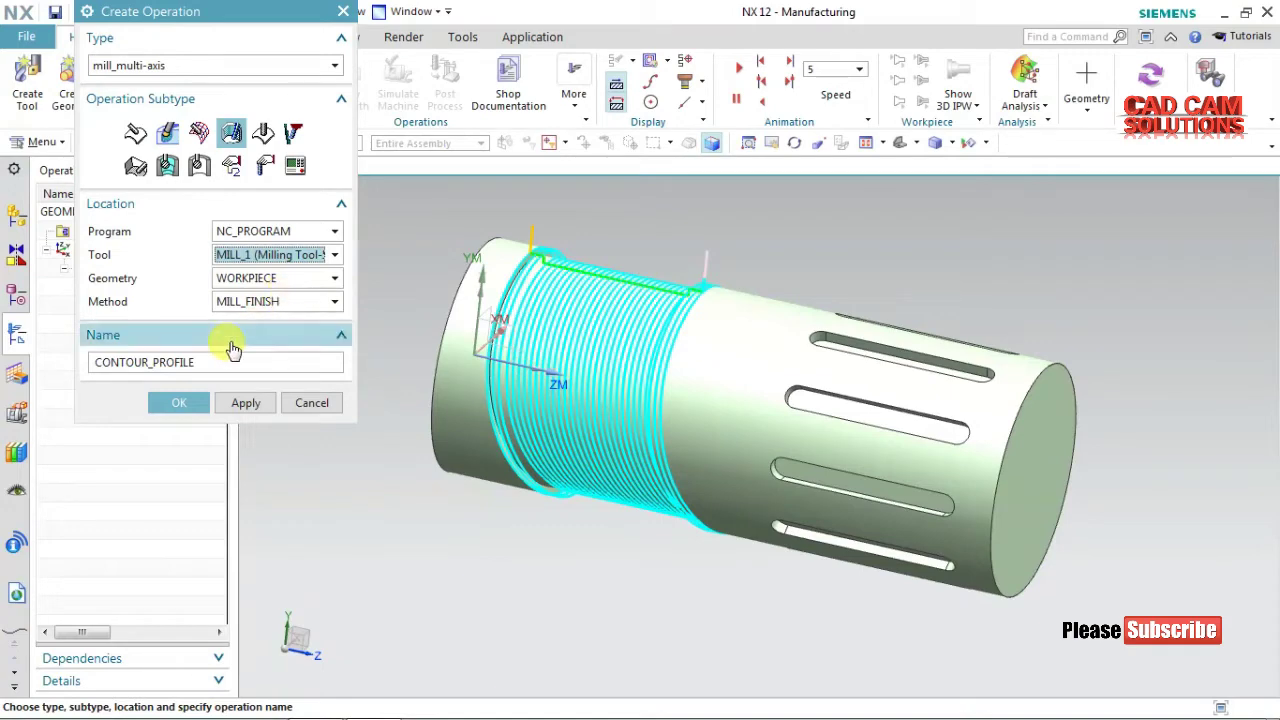
pyautogui.click(178, 403)
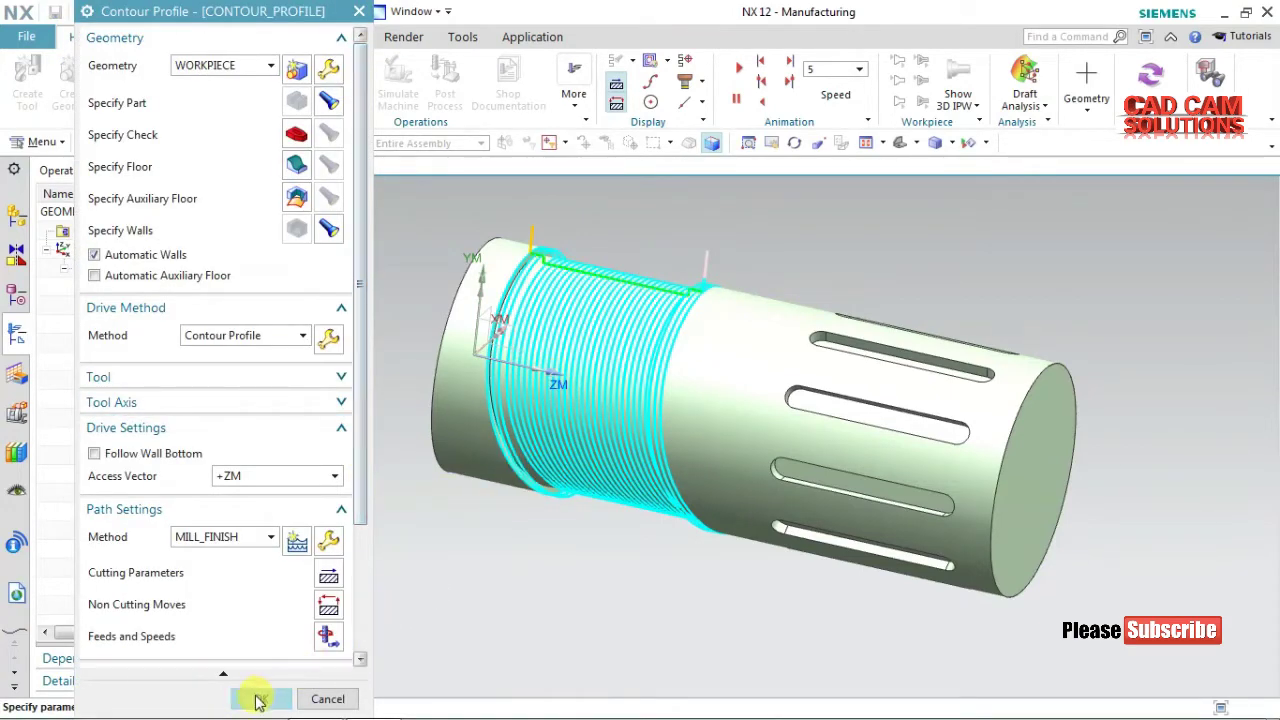
# Set the groove face as floor, show the detected walls, and generate the toolpath
pyautogui.click(303, 166)
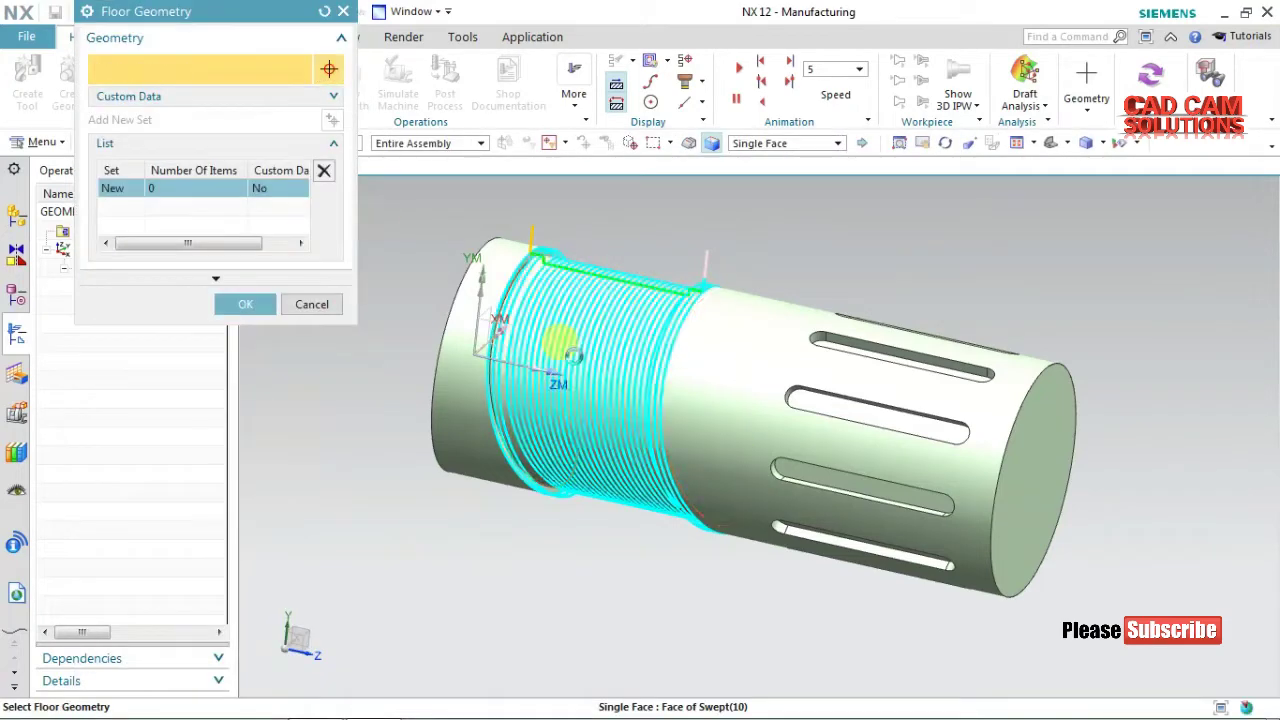
pyautogui.click(555, 340)
pyautogui.click(245, 304)
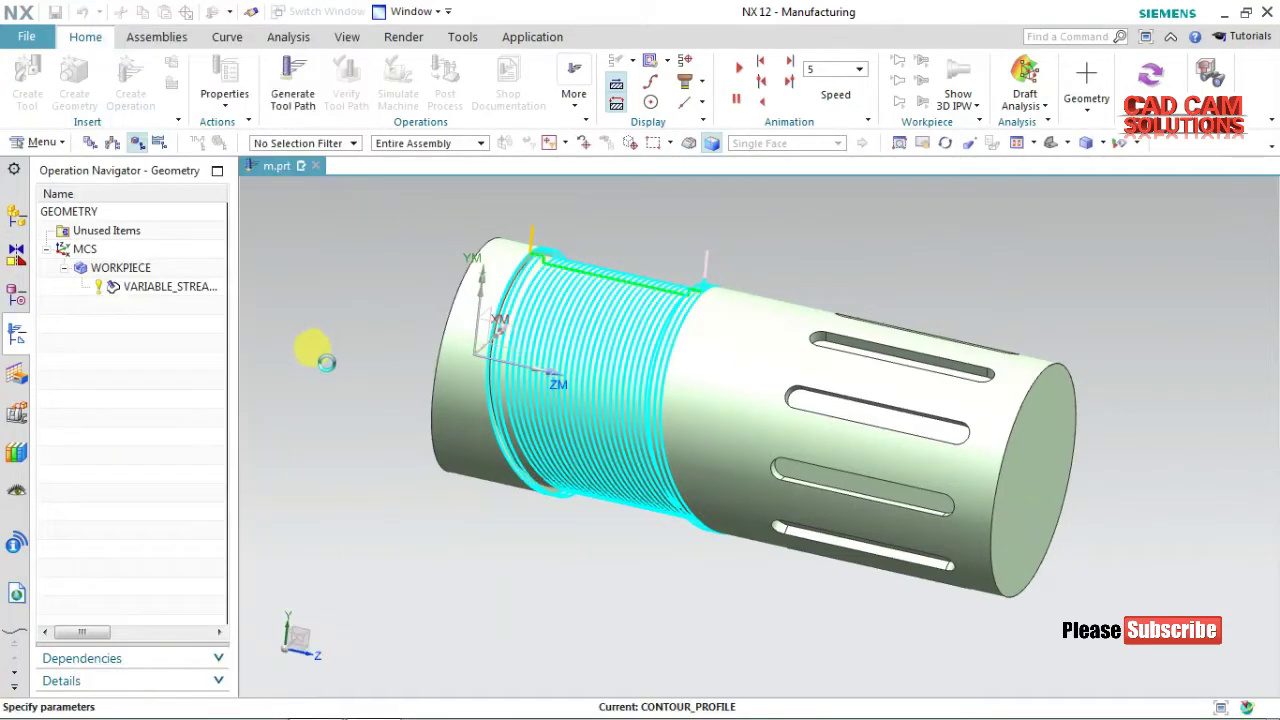
pyautogui.click(329, 229)
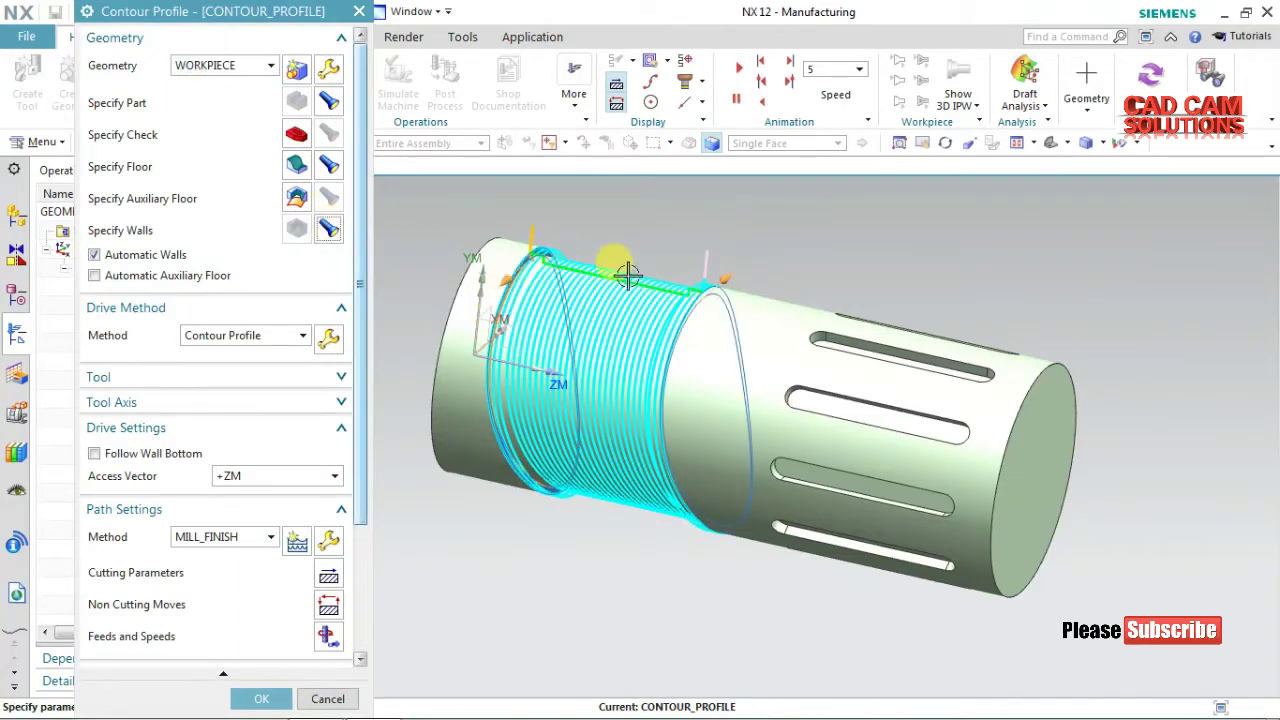
pyautogui.moveTo(360, 472); pyautogui.dragTo(356, 620)
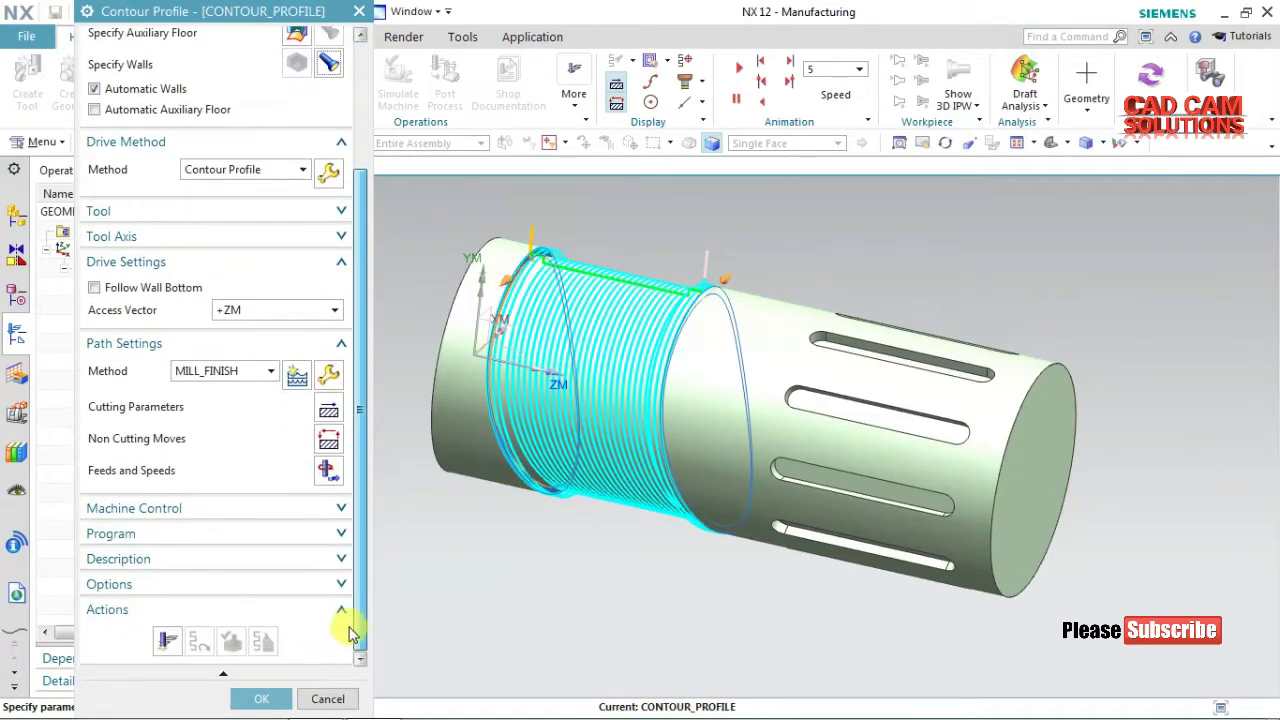
pyautogui.click(167, 641)
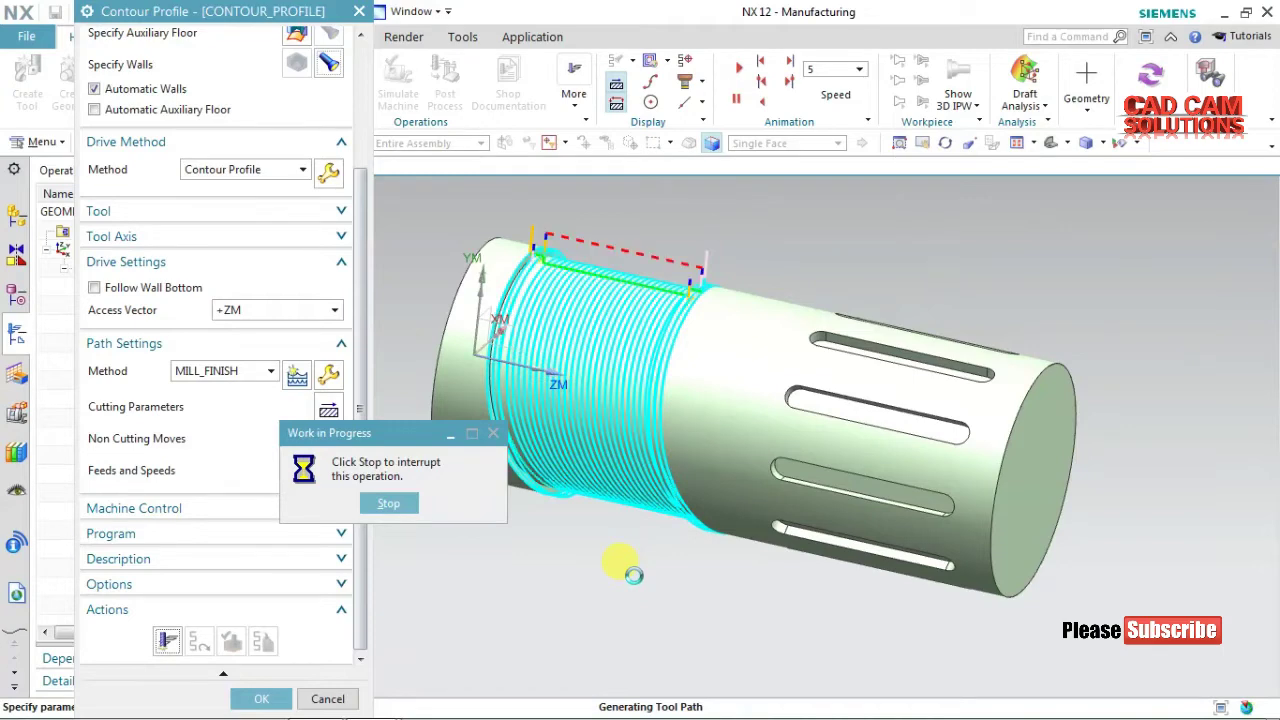
pyautogui.click(258, 695)
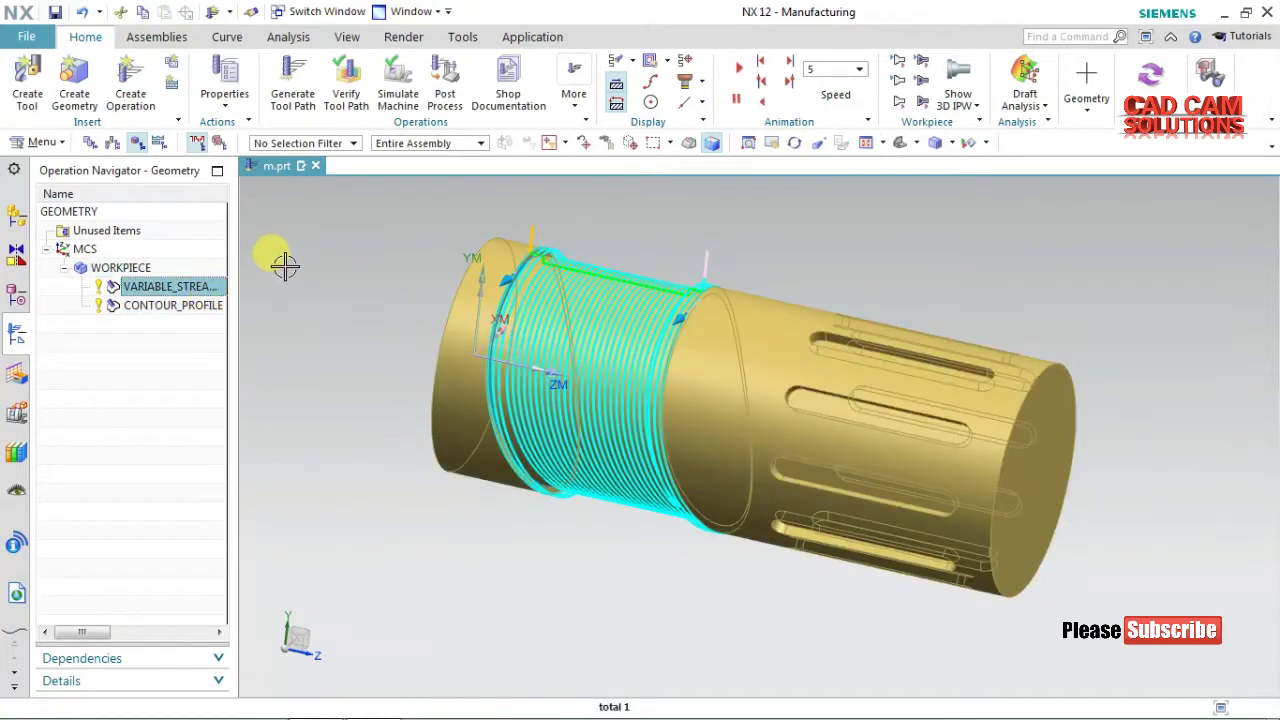
# Verify CONTOUR_PROFILE with a slower 3D Dynamic animation through all 55 motions
pyautogui.click(286, 266)
pyautogui.doubleClick(160, 305)
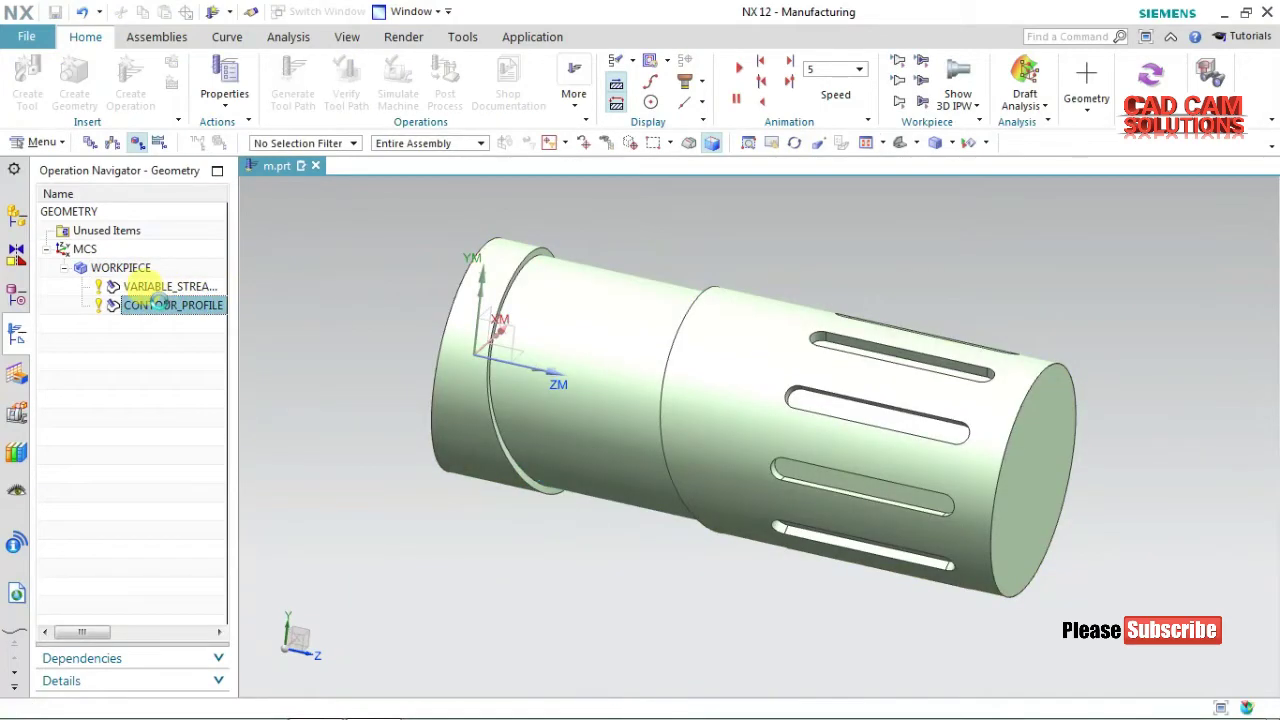
pyautogui.scroll(-3, 240, 620)
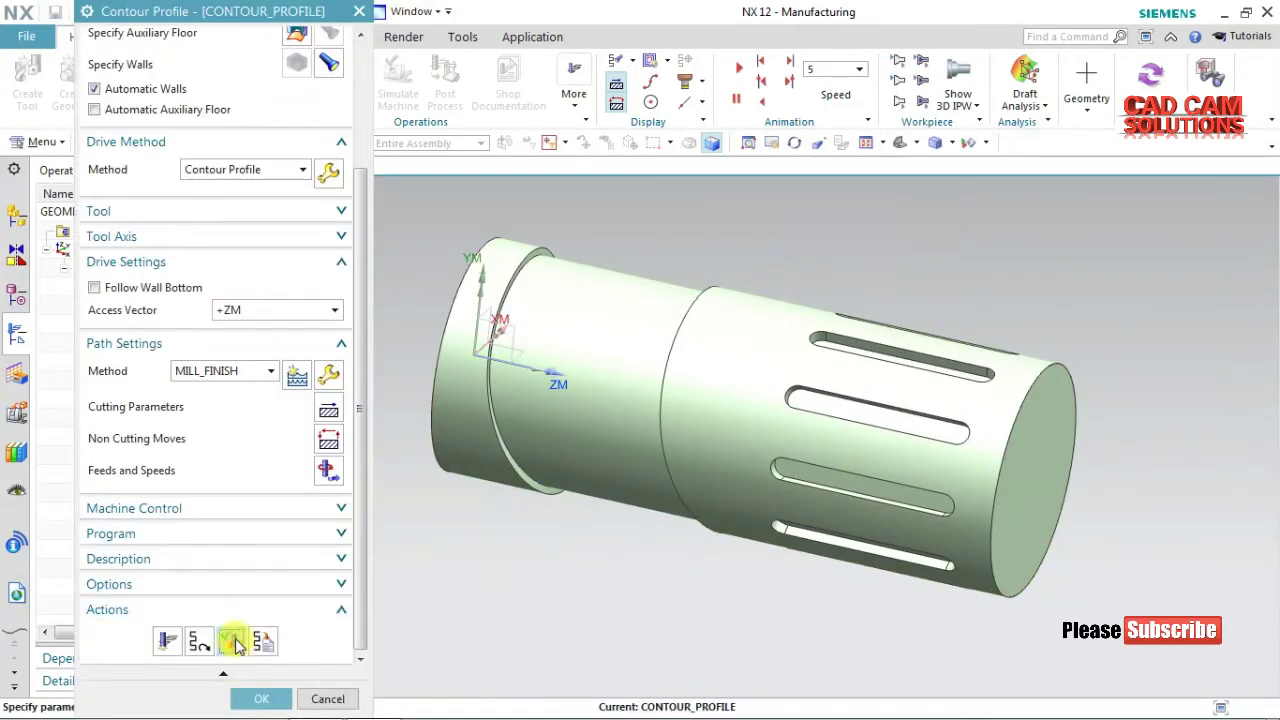
pyautogui.click(233, 642)
pyautogui.moveTo(571, 571)
pyautogui.mouseDown(button='middle')
pyautogui.moveTo(560, 577)
pyautogui.moveTo(565, 527)
pyautogui.mouseUp(button='middle')
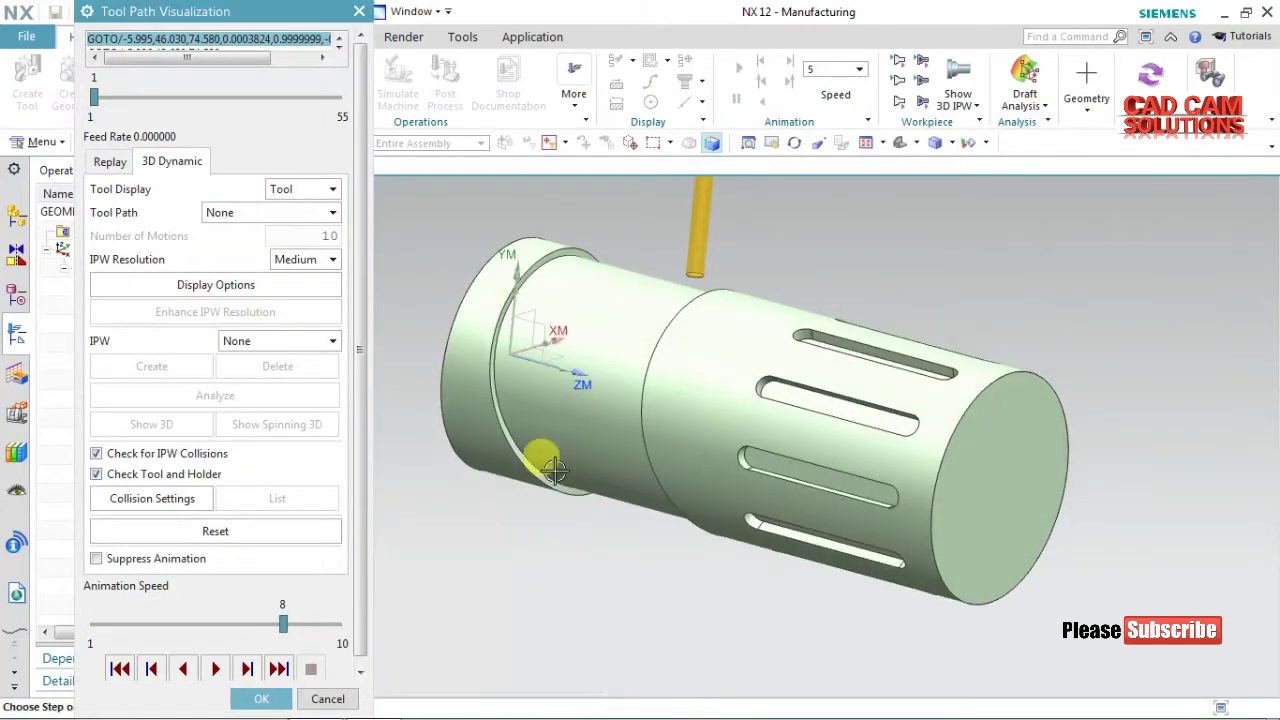
pyautogui.scroll(1, 550, 420)
pyautogui.click(137, 626)
pyautogui.click(215, 668)
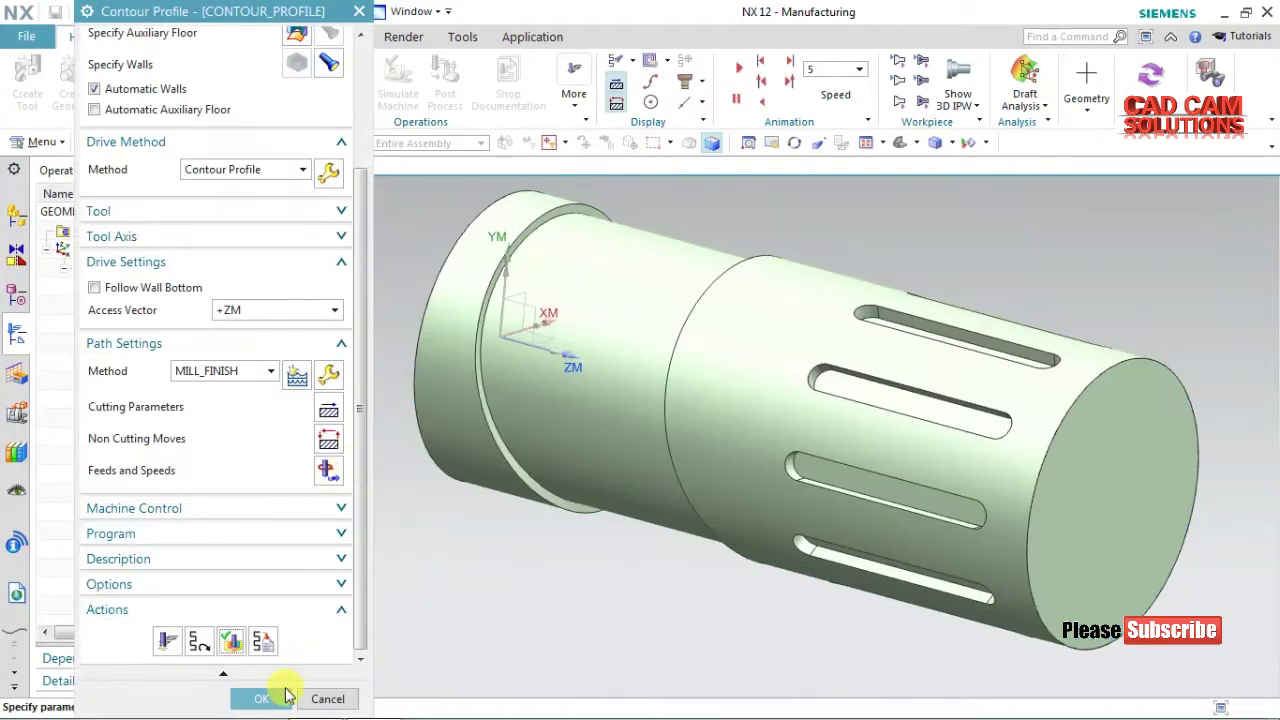
pyautogui.click(276, 696)
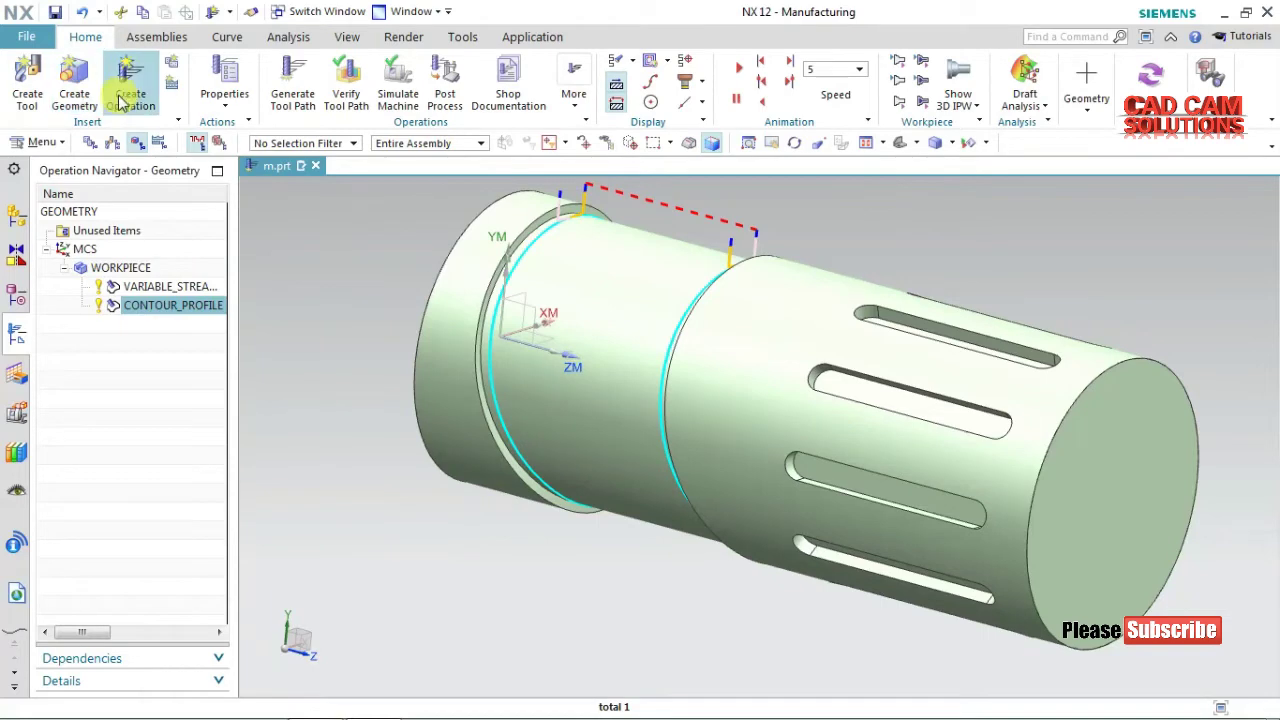
# Create a new multi-axis milling tool MILL_2 with a diameter of 4
pyautogui.click(27, 85)
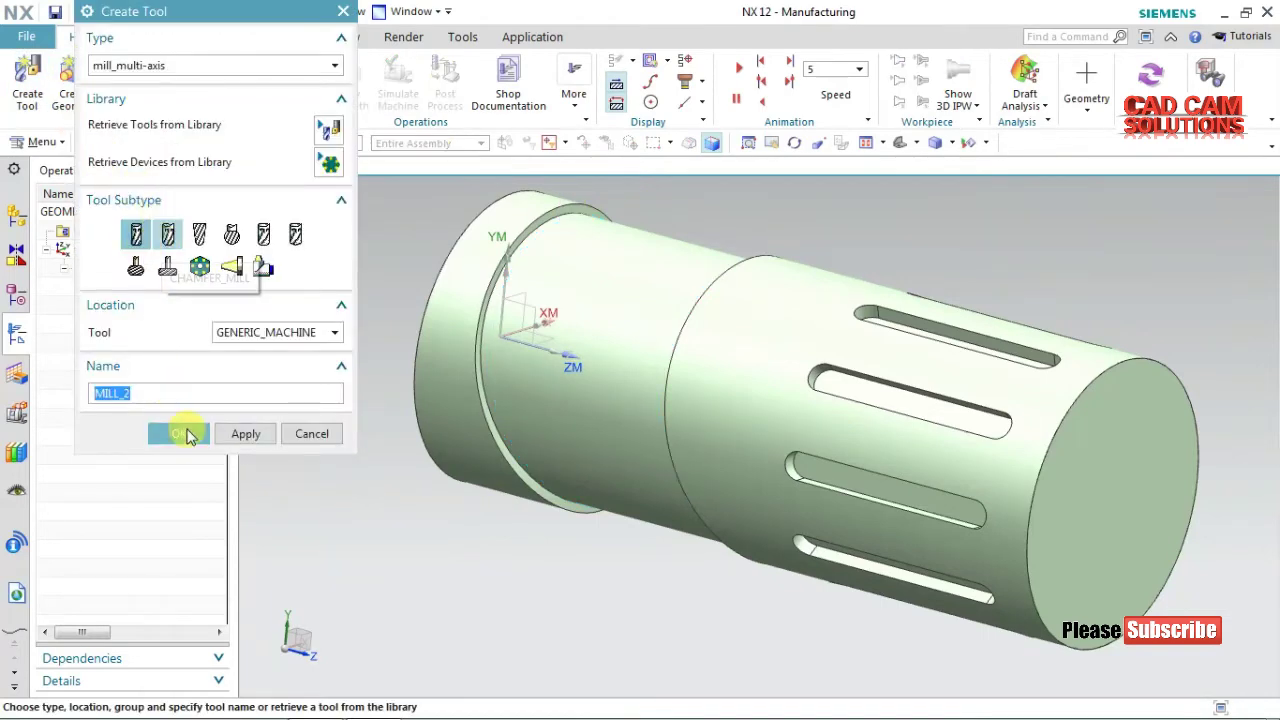
pyautogui.click(186, 434)
pyautogui.write('4')
pyautogui.click(280, 252)
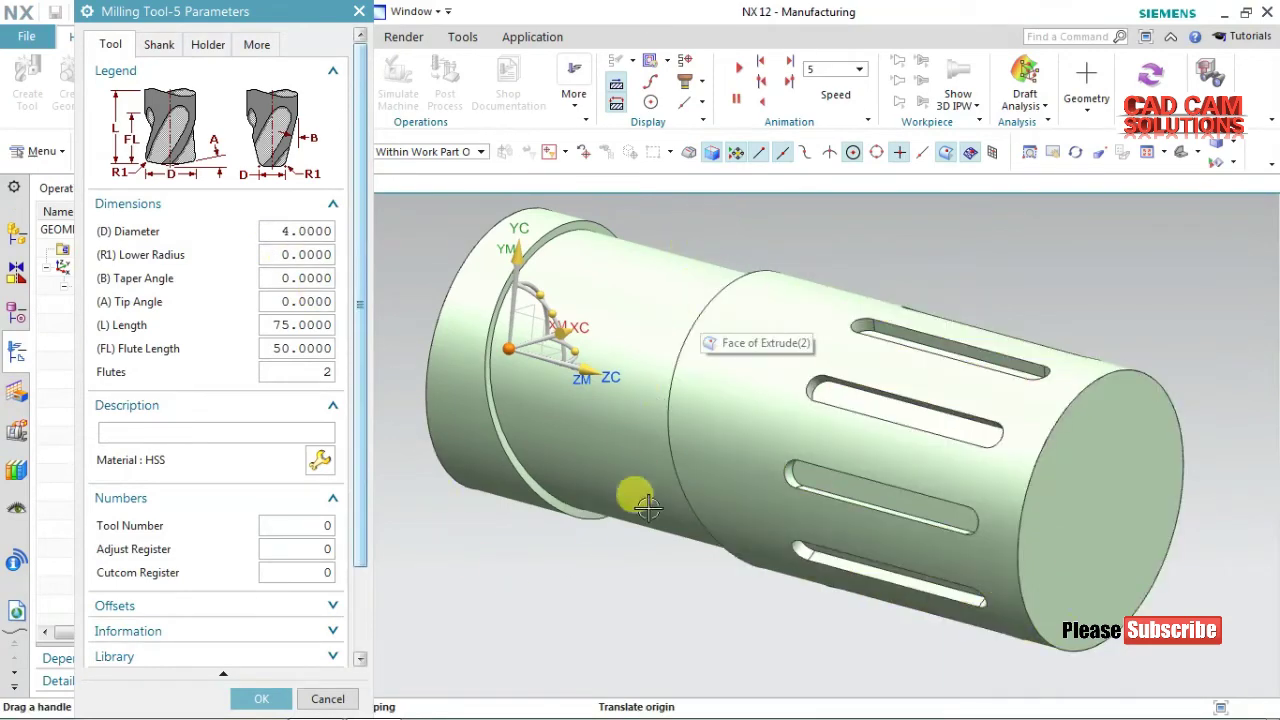
# Rotate the coordinate system about XC, then reopen MILL_2's parameters from the machine-tool view
pyautogui.moveTo(643, 538); pyautogui.dragTo(640, 486, button='middle')
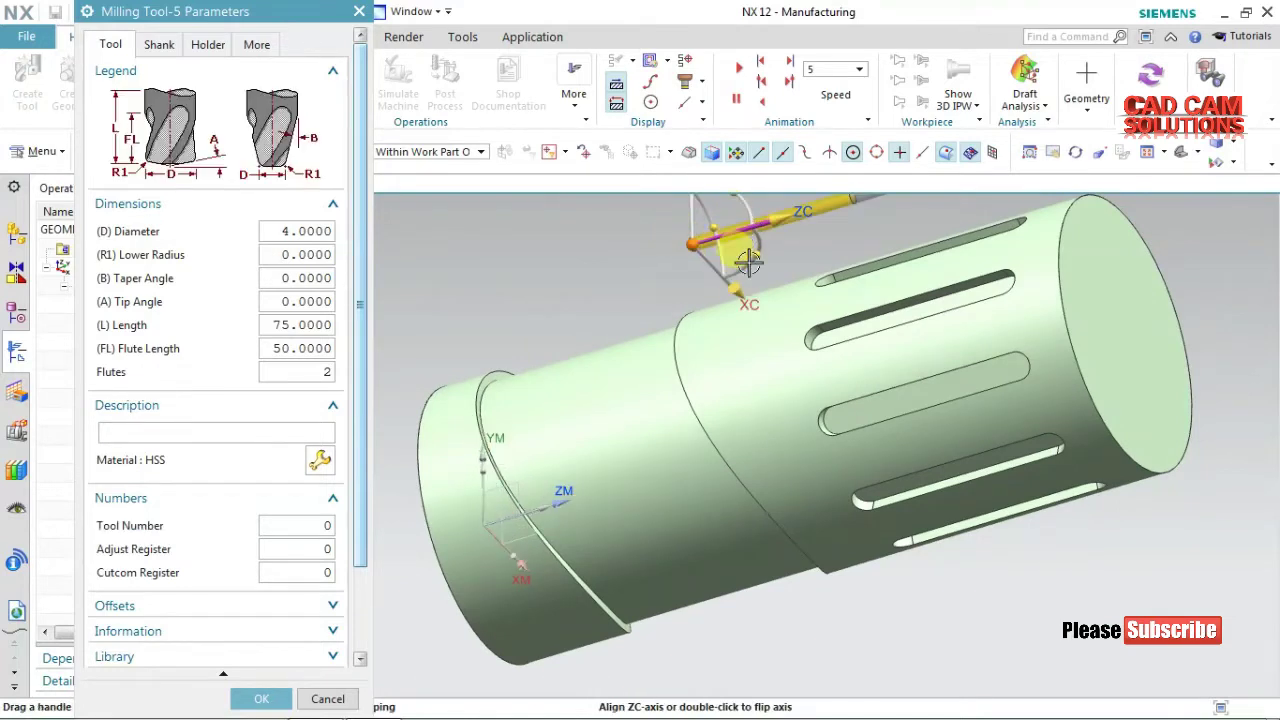
pyautogui.scroll(-2, 755, 270)
pyautogui.scroll(-2, 762, 273)
pyautogui.moveTo(764, 214)
pyautogui.mouseDown()
pyautogui.moveTo(674, 206)
pyautogui.moveTo(676, 228)
pyautogui.mouseUp()
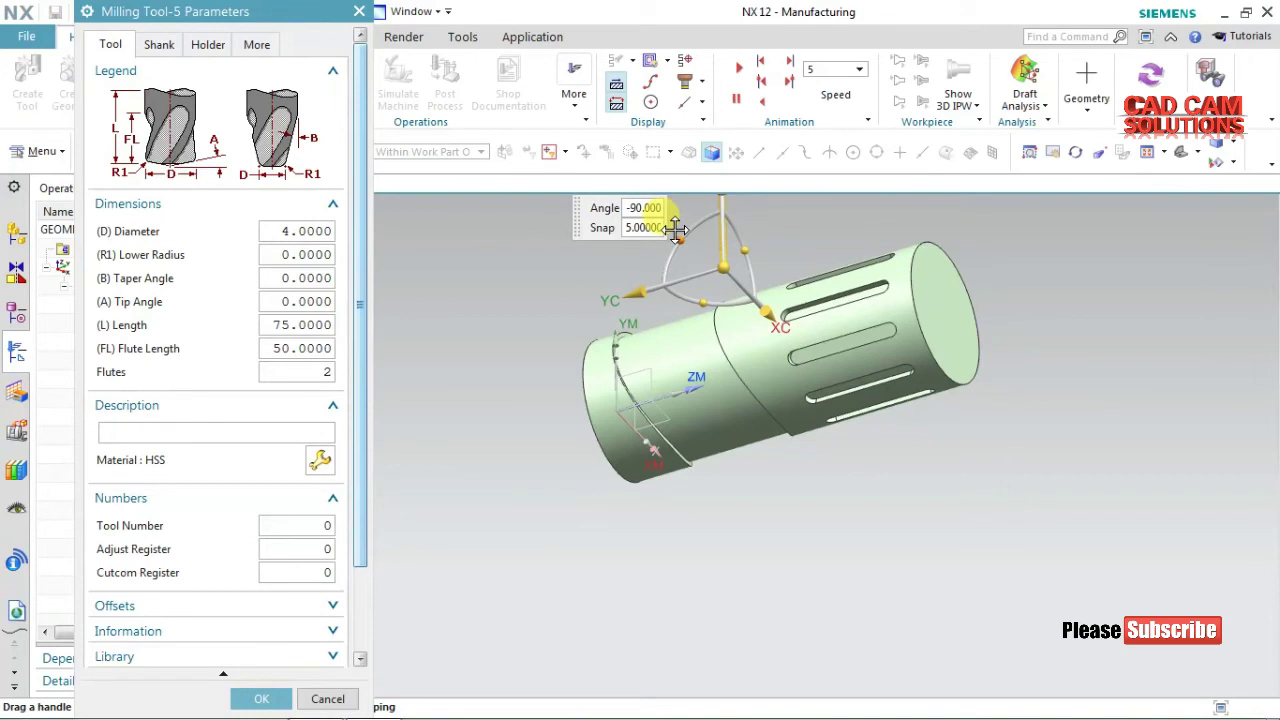
pyautogui.middleClick(677, 391)
pyautogui.moveTo(686, 449); pyautogui.dragTo(669, 491, button='middle')
pyautogui.click(113, 142)
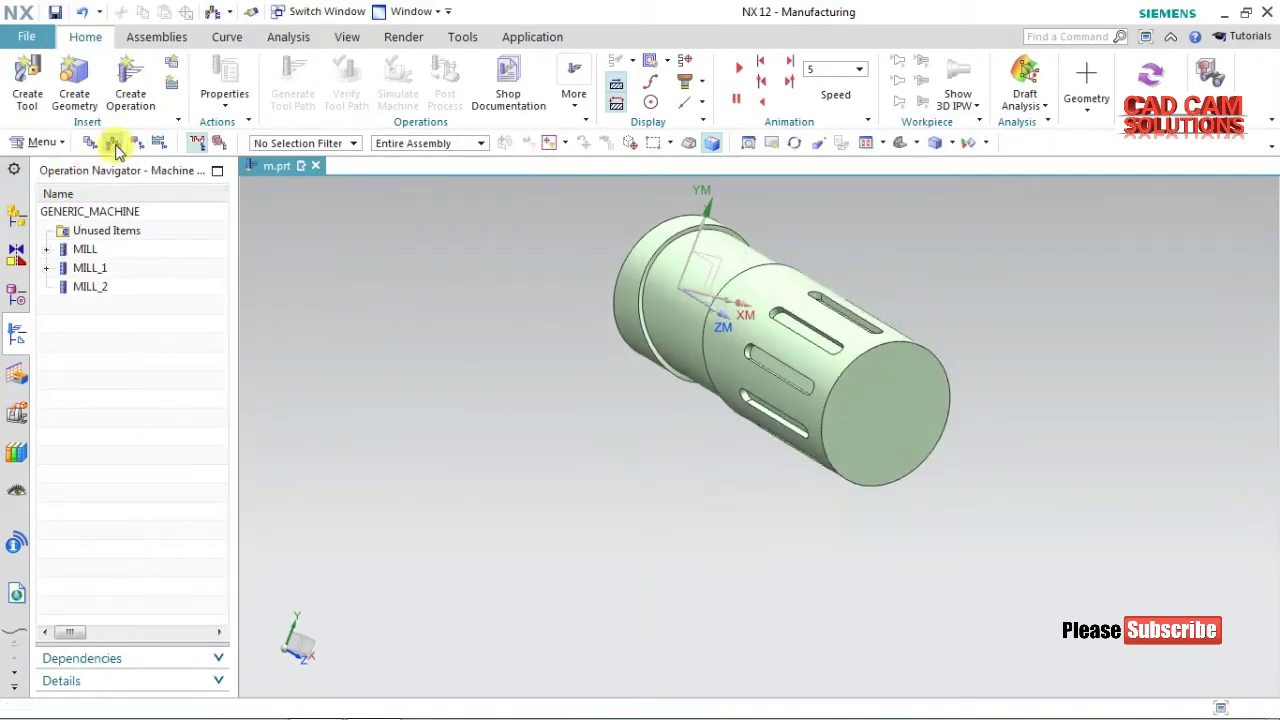
pyautogui.doubleClick(89, 286)
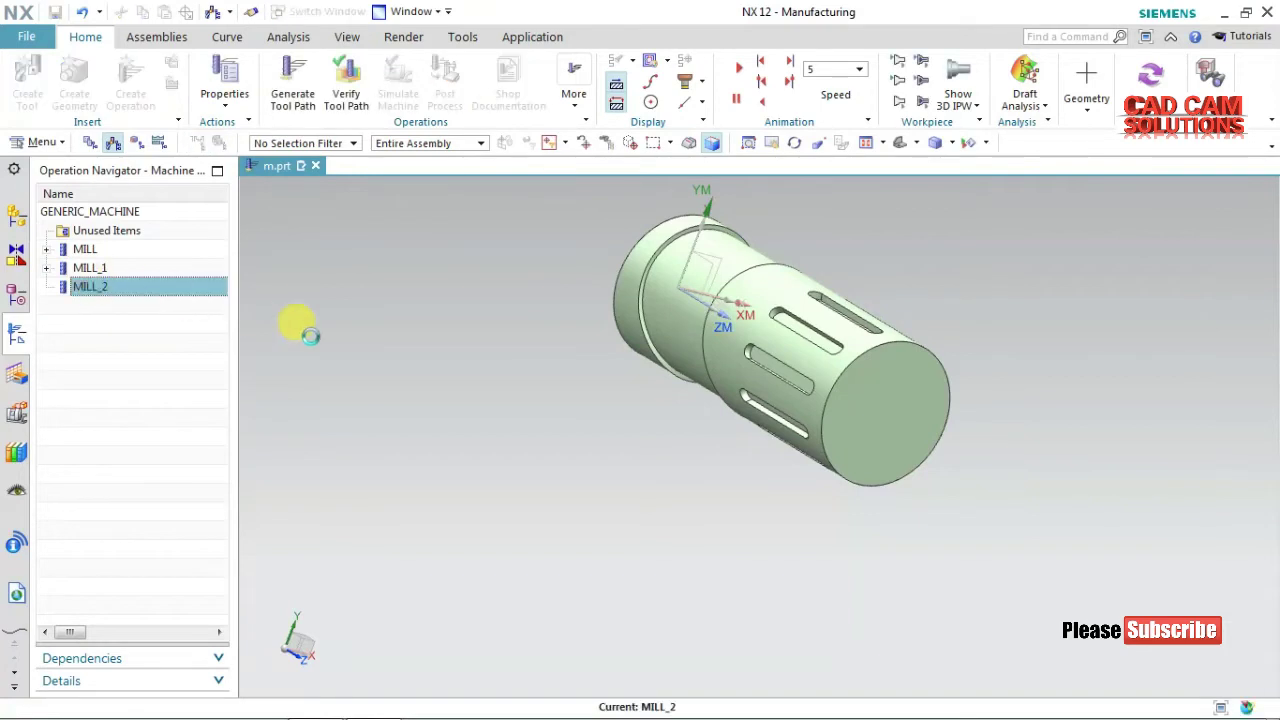
# Reposition the WCS above the shaft, rotating it -90° and moving it 35 along XC
pyautogui.moveTo(640, 463); pyautogui.dragTo(600, 440, button='middle')
pyautogui.click(785, 244)
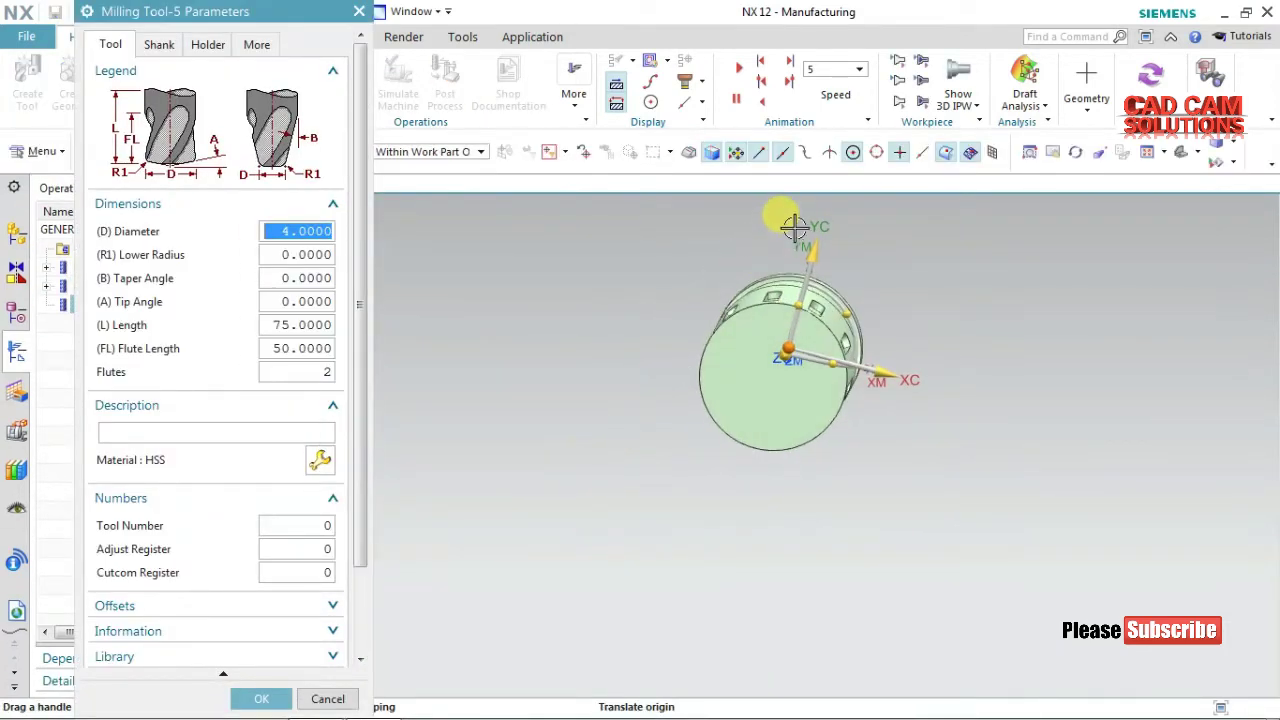
pyautogui.moveTo(793, 228); pyautogui.dragTo(808, 234)
pyautogui.moveTo(914, 334)
pyautogui.mouseDown(button='middle')
pyautogui.moveTo(975, 342)
pyautogui.moveTo(966, 363)
pyautogui.moveTo(943, 346)
pyautogui.mouseUp(button='middle')
pyautogui.moveTo(857, 243)
pyautogui.mouseDown(button='middle')
pyautogui.moveTo(930, 450)
pyautogui.moveTo(823, 391)
pyautogui.moveTo(826, 379)
pyautogui.mouseUp(button='middle')
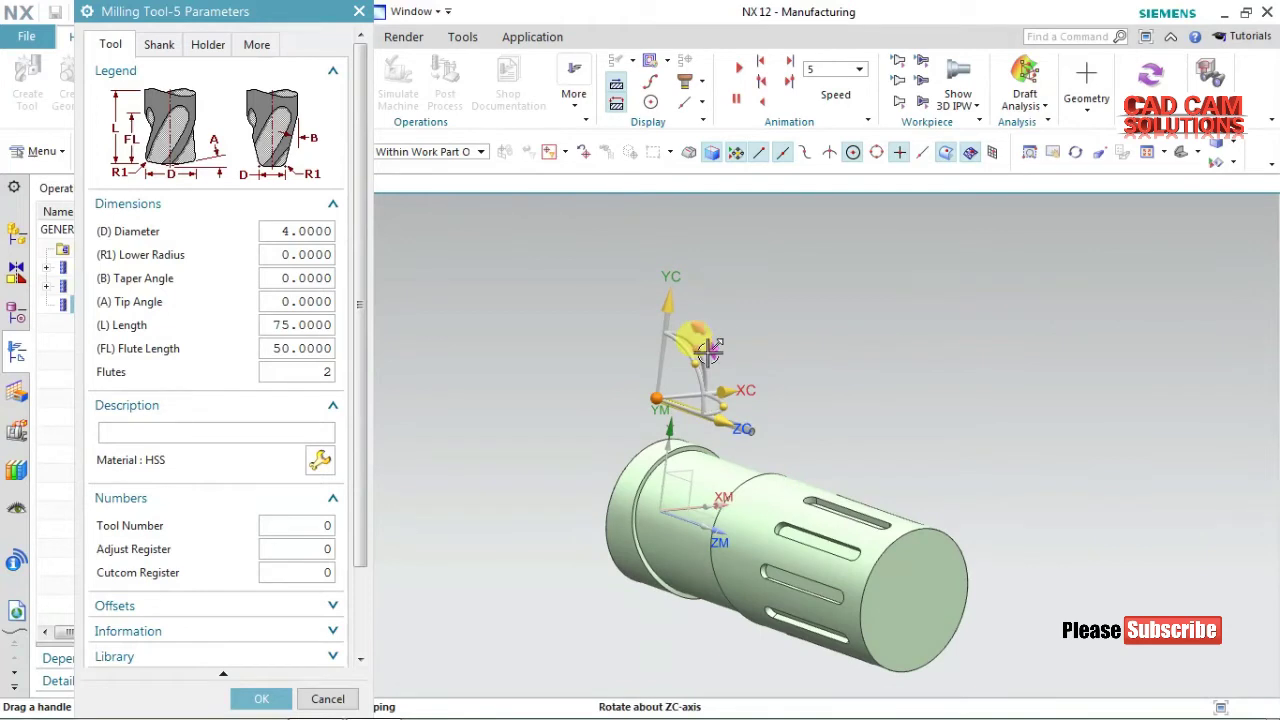
pyautogui.click(676, 328)
pyautogui.moveTo(676, 328); pyautogui.dragTo(598, 332)
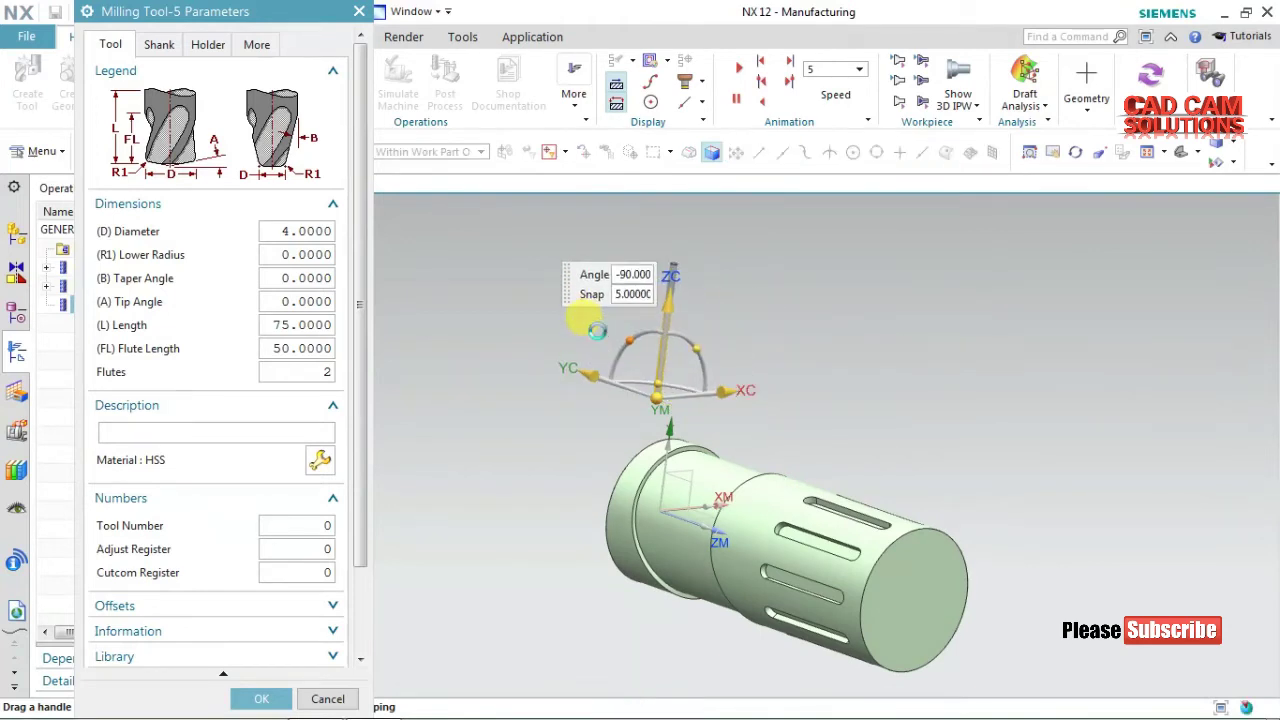
pyautogui.moveTo(728, 390); pyautogui.dragTo(765, 373)
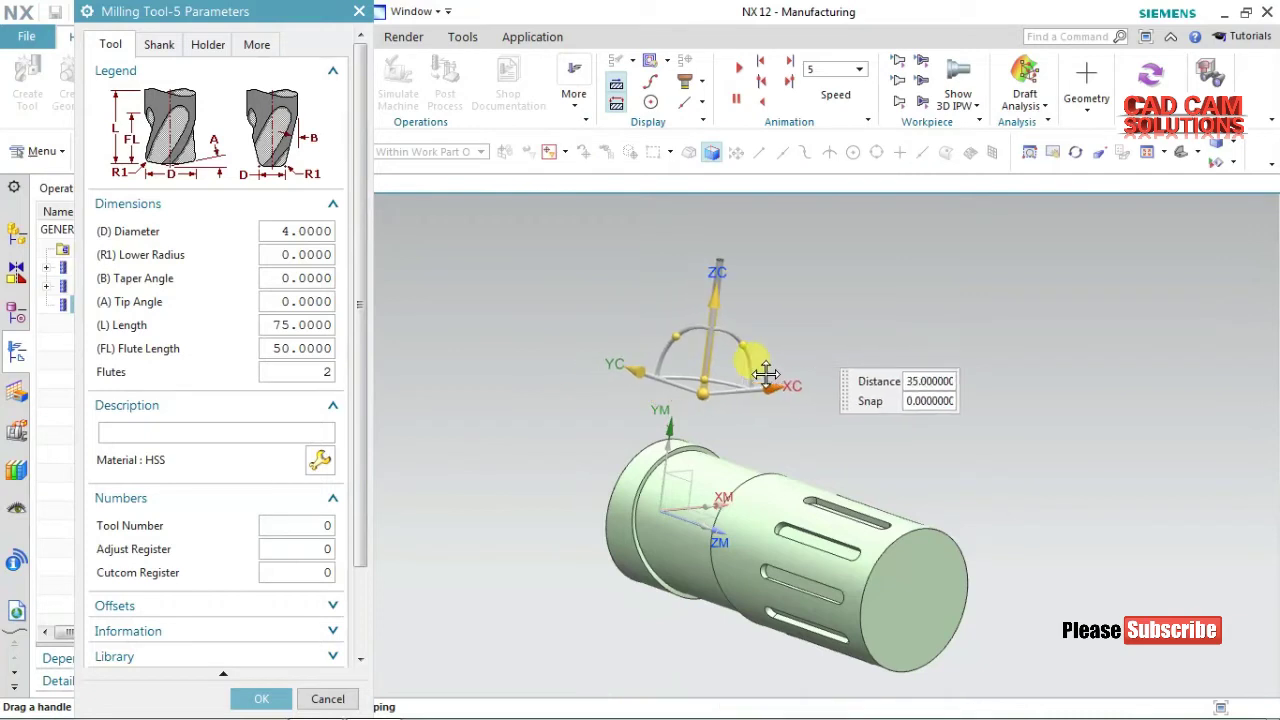
pyautogui.moveTo(834, 417); pyautogui.dragTo(876, 426, button='middle')
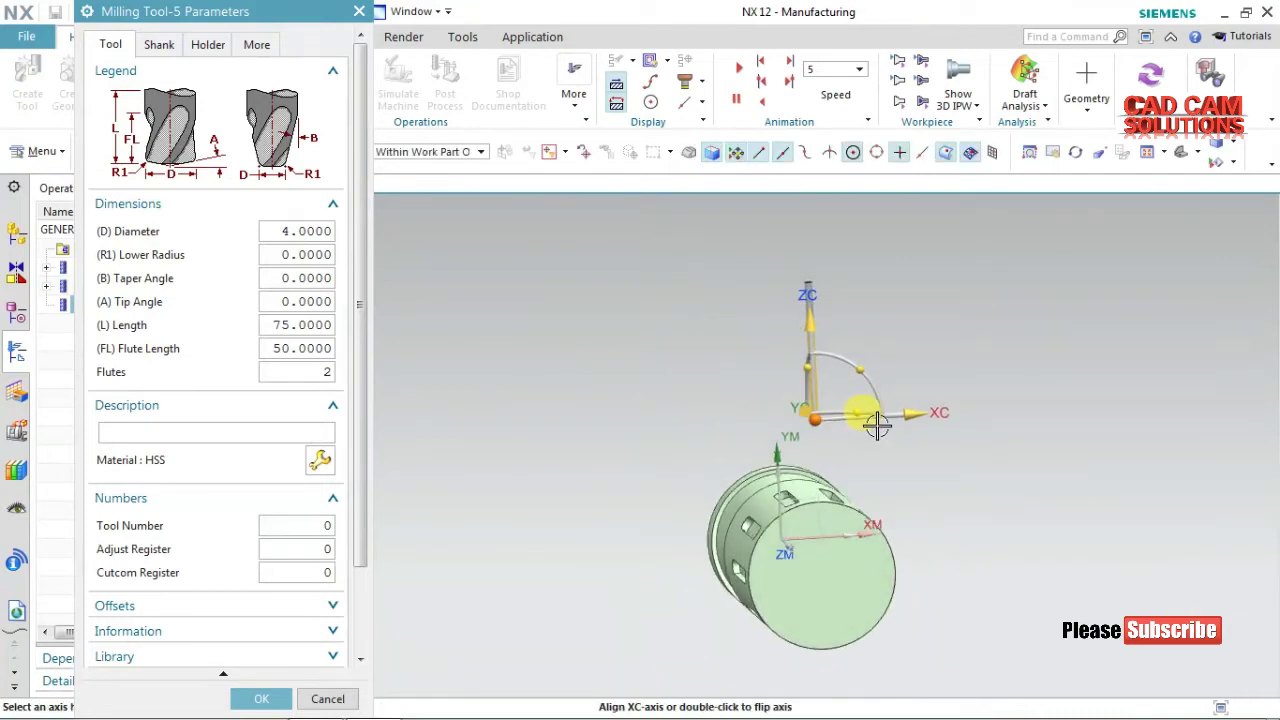
pyautogui.moveTo(909, 409); pyautogui.dragTo(864, 420)
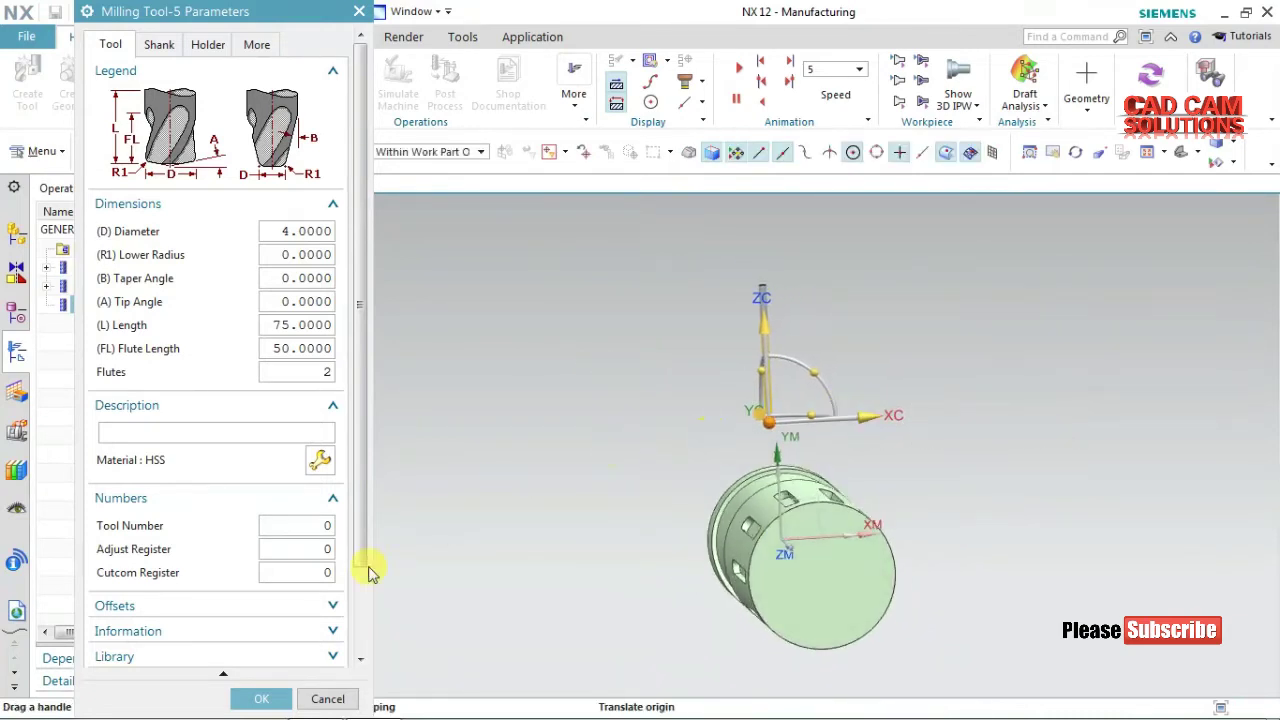
# Accept the MILL_2 tool settings and fit the whole part in the view
pyautogui.click(261, 698)
pyautogui.moveTo(503, 391); pyautogui.dragTo(546, 389, button='middle')
pyautogui.moveTo(480, 431); pyautogui.dragTo(457, 394, button='middle')
pyautogui.hotkey('ctrl', 'f')
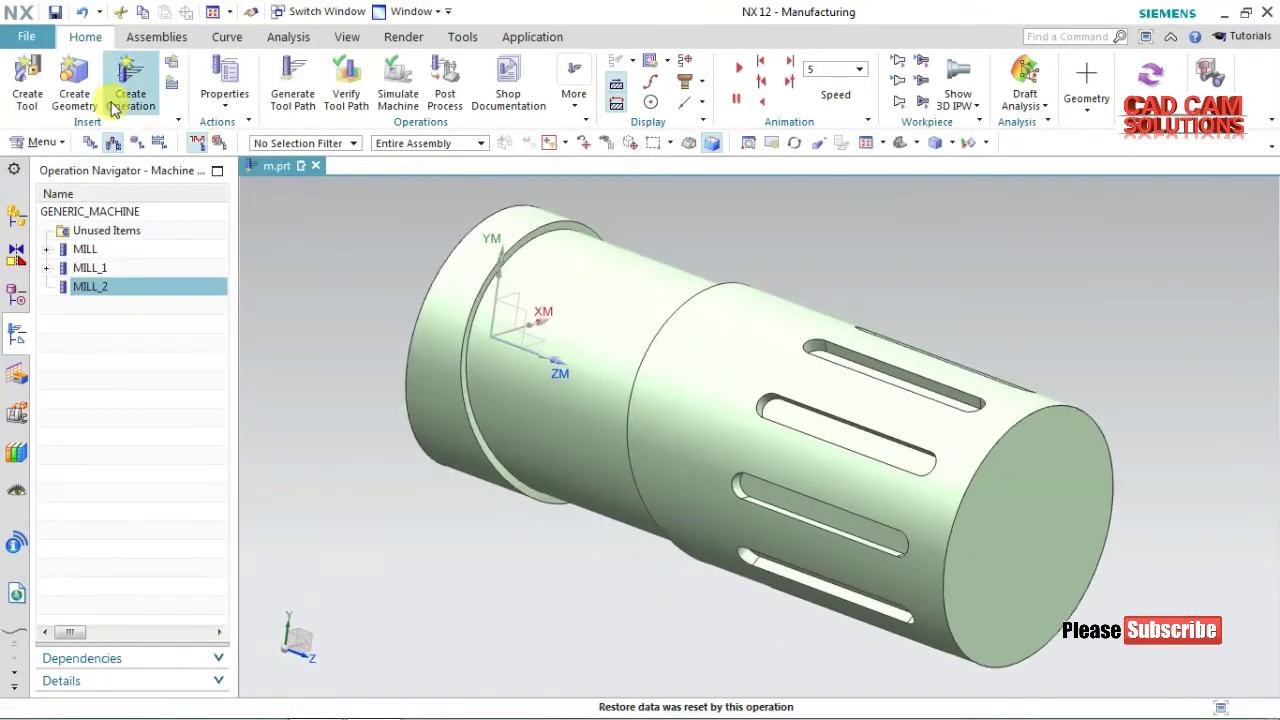
pyautogui.click(118, 98)
# Create a VARIABLE_CONTOUR operation that uses tool MILL_2
pyautogui.click(134, 133)
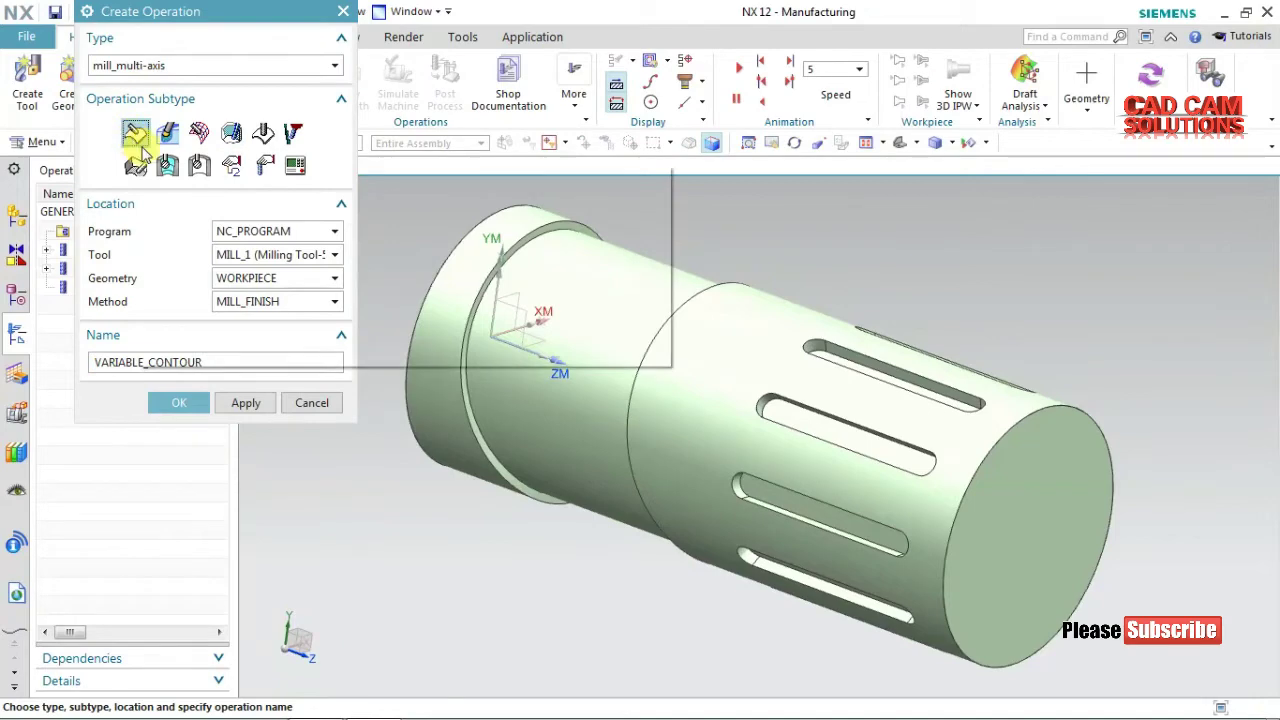
pyautogui.click(257, 254)
pyautogui.click(250, 306)
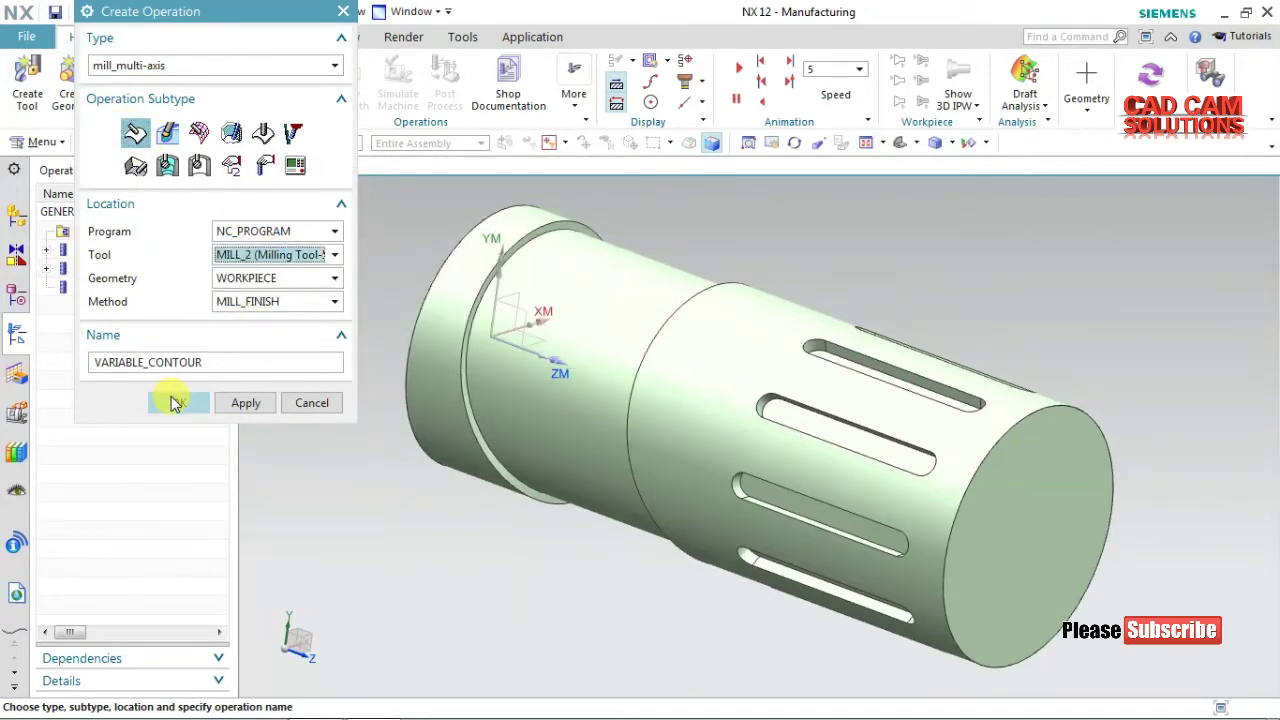
pyautogui.click(174, 402)
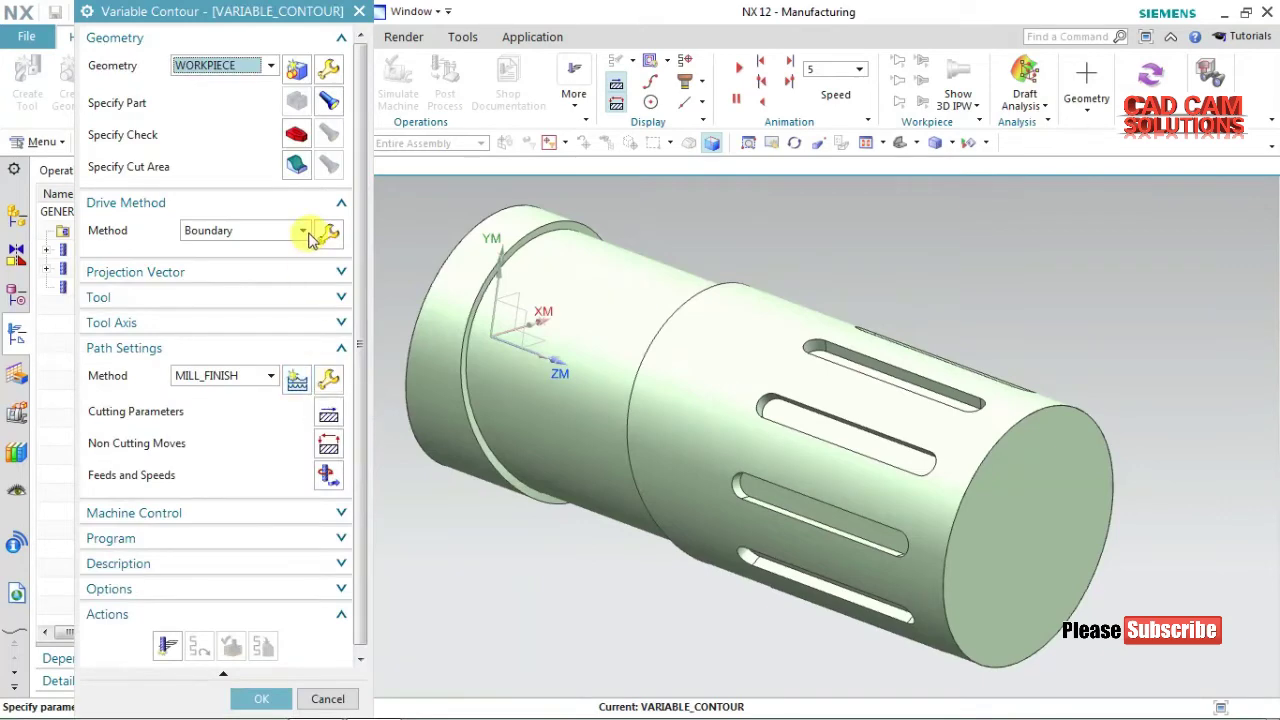
# Set the drive method to Surface Area on the slot face with its cutting direction
pyautogui.click(304, 231)
pyautogui.click(240, 310)
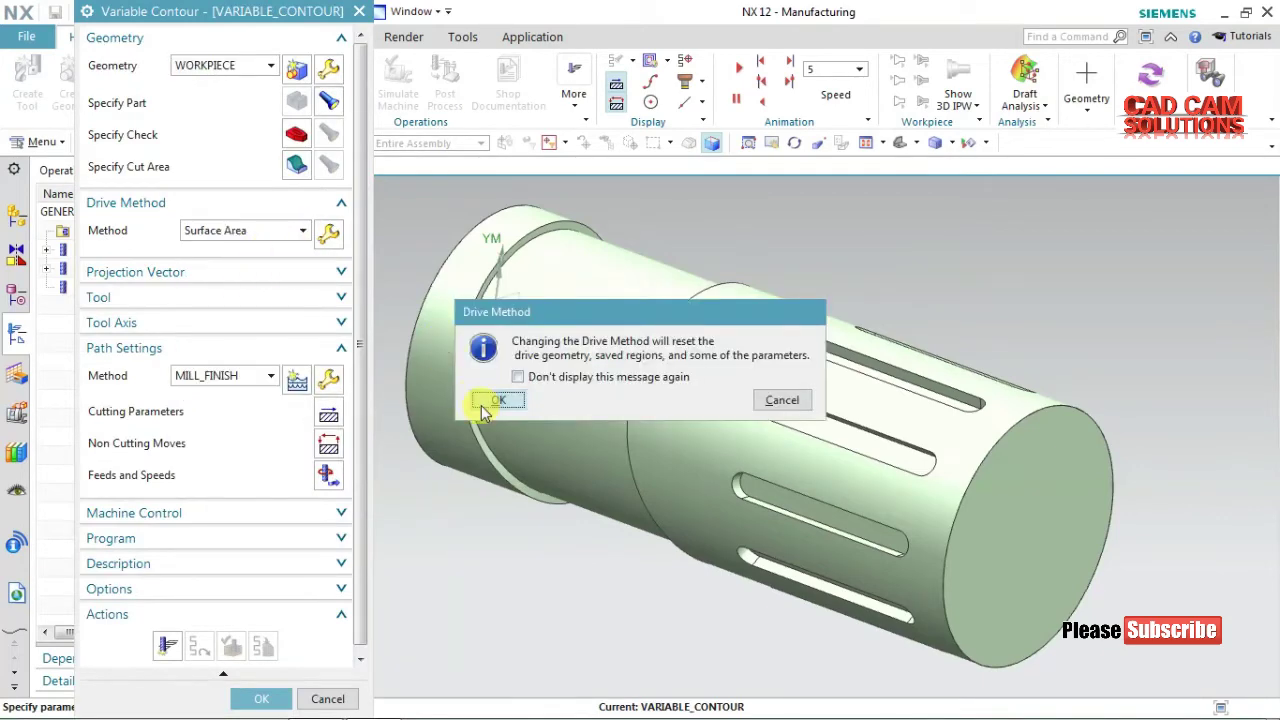
pyautogui.click(490, 402)
pyautogui.click(297, 67)
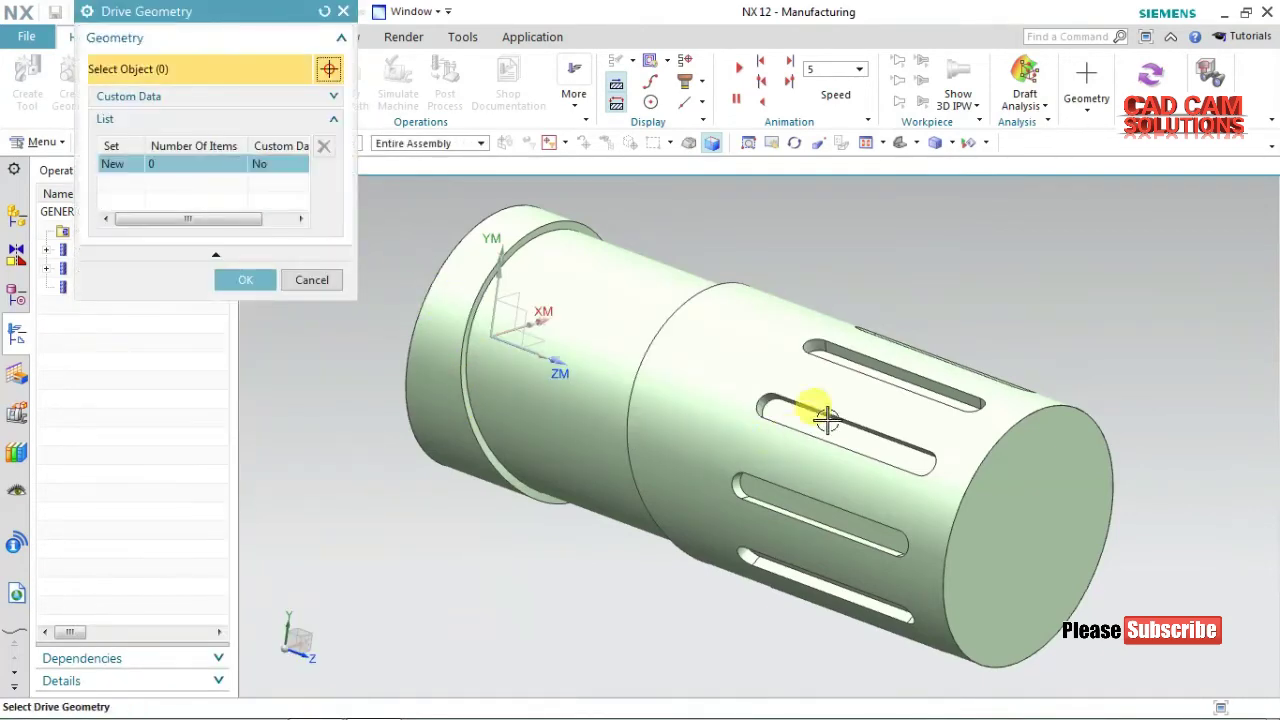
pyautogui.click(824, 422)
pyautogui.click(240, 313)
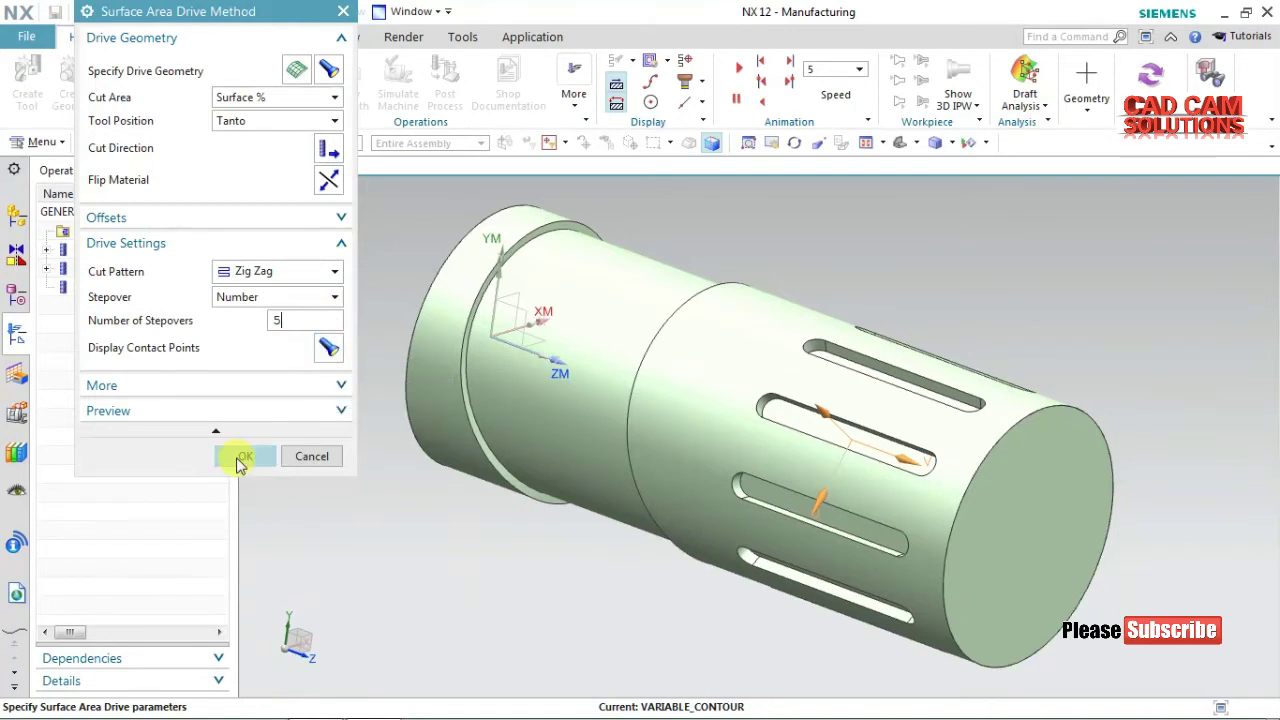
pyautogui.click(328, 149)
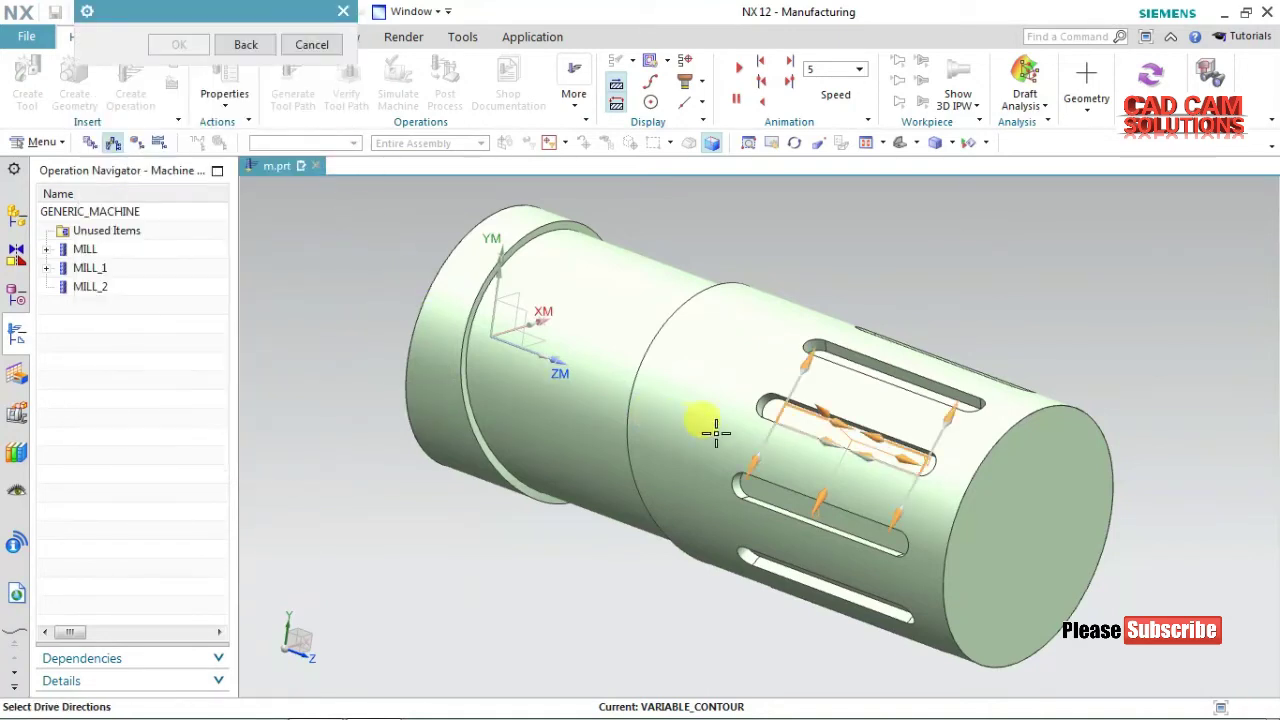
pyautogui.click(840, 422)
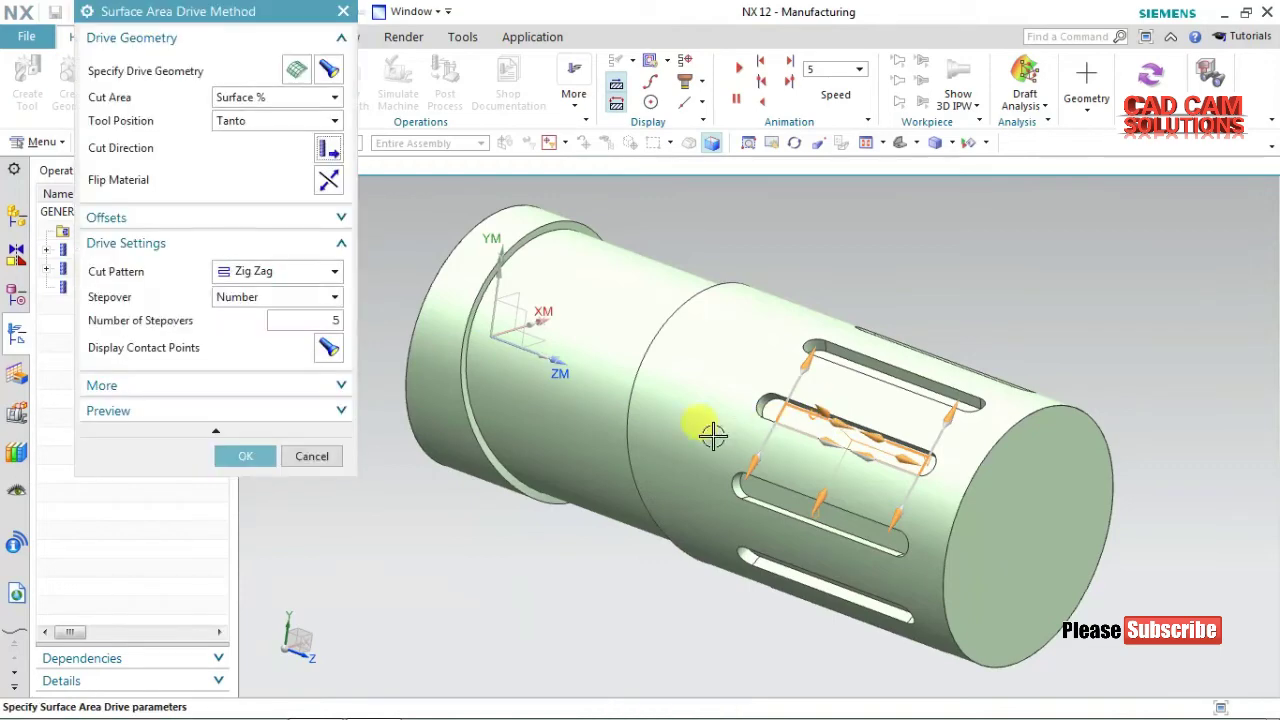
pyautogui.click(228, 452)
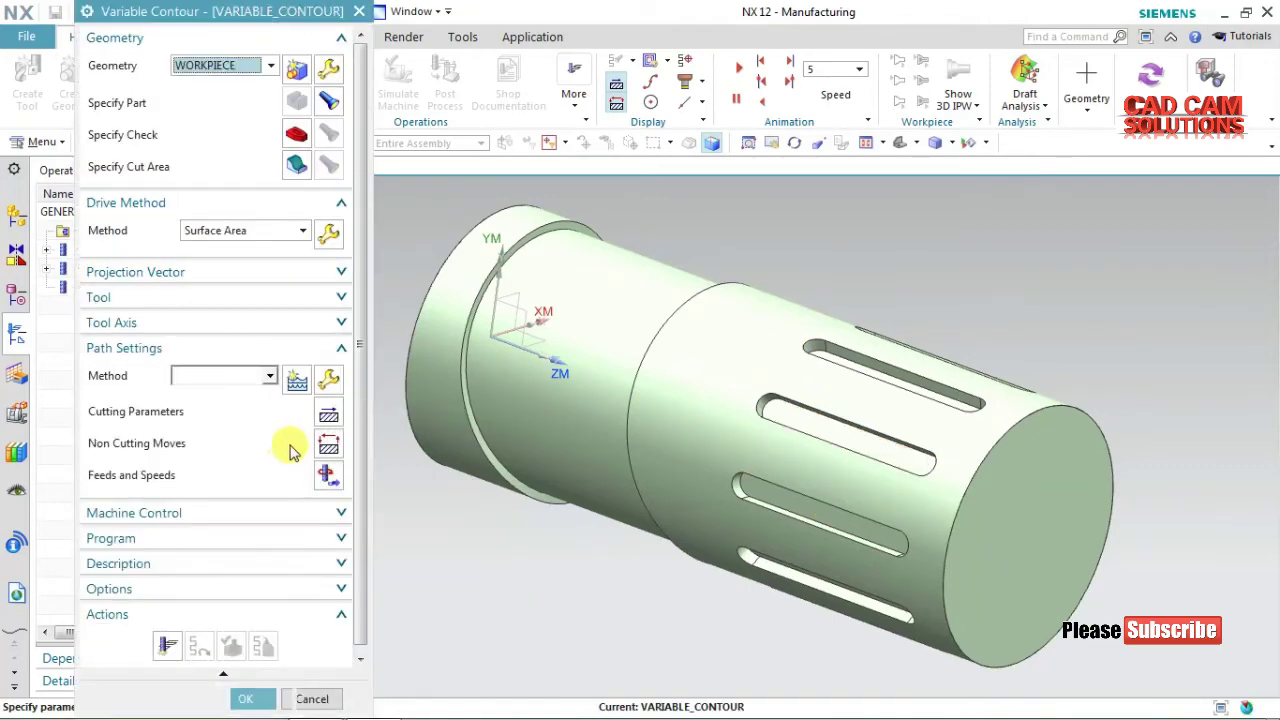
# Set the projection vector to Normal to Drive and tool axis to Normal to Part, then generate the toolpath
pyautogui.click(168, 641)
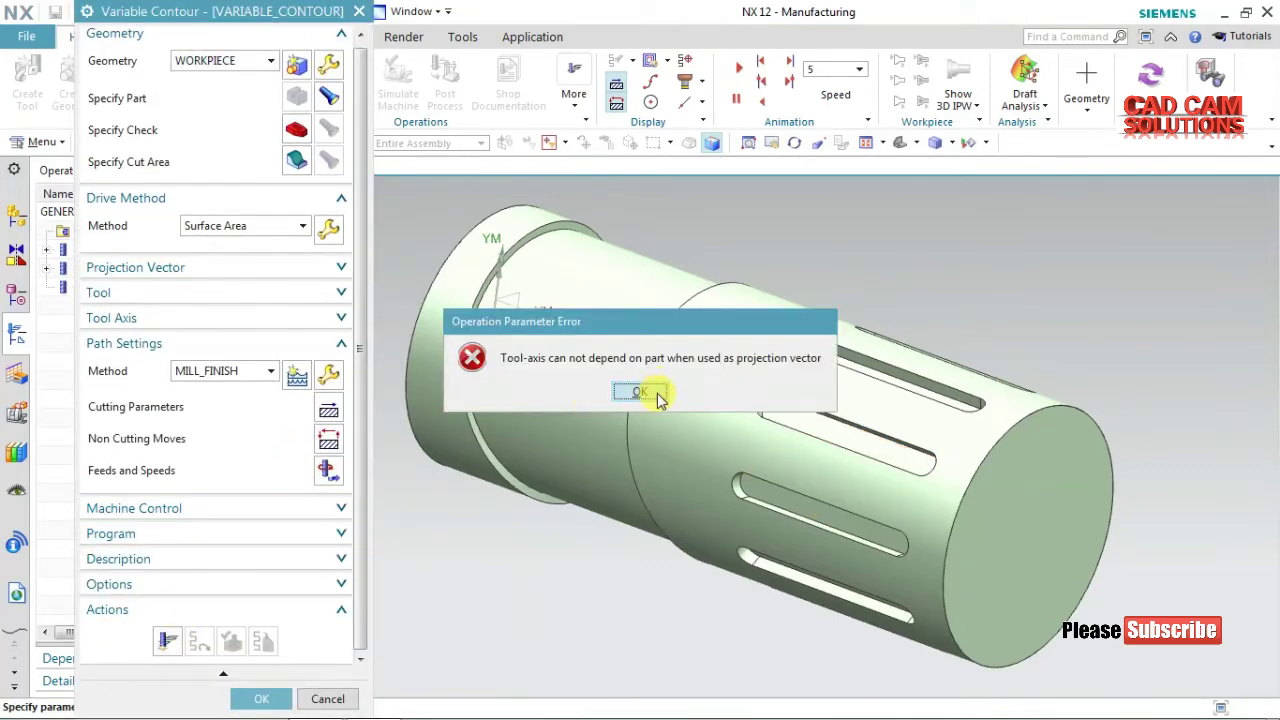
pyautogui.click(659, 399)
pyautogui.click(226, 272)
pyautogui.click(245, 299)
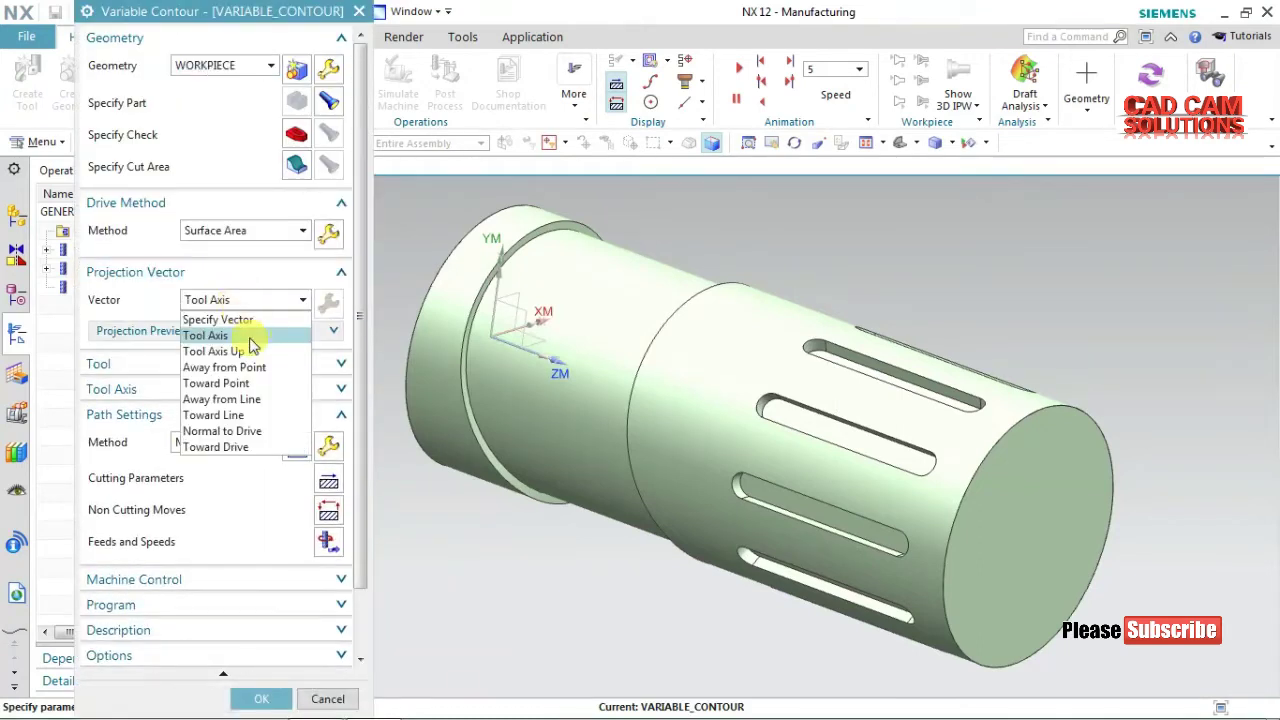
pyautogui.click(234, 431)
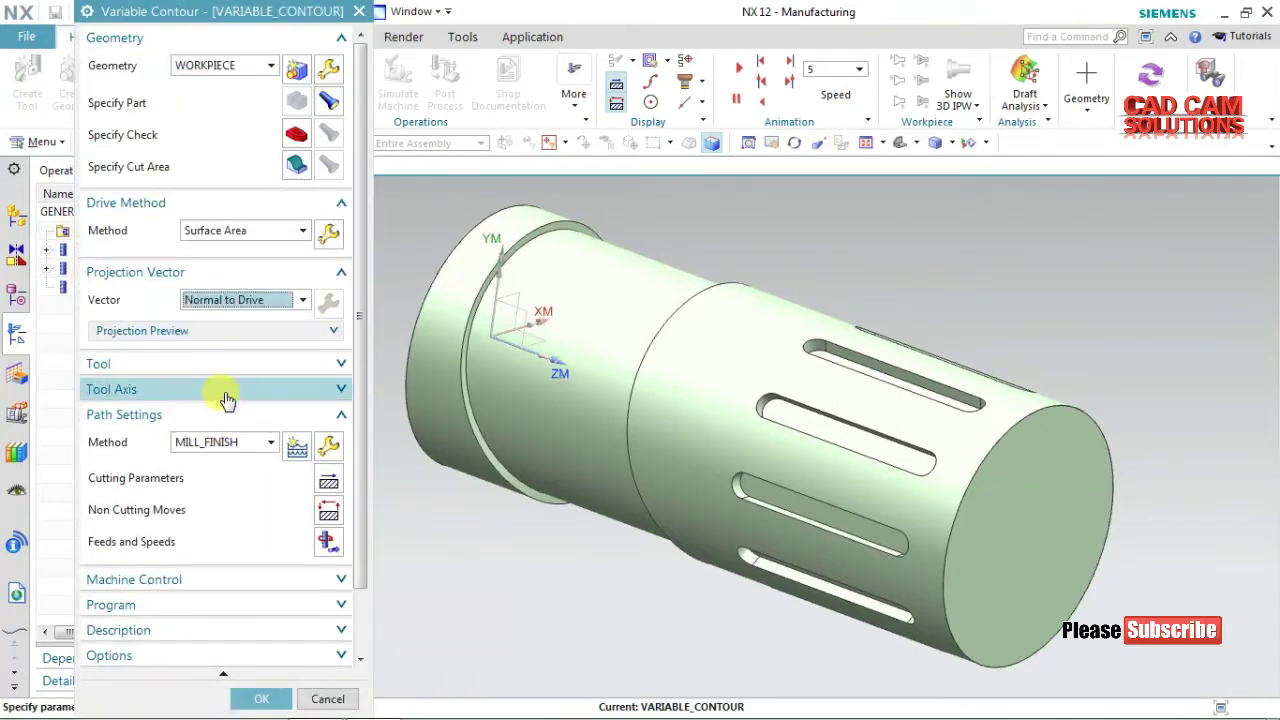
pyautogui.click(226, 389)
pyautogui.scroll(-2, 243, 526)
pyautogui.click(170, 609)
pyautogui.click(167, 641)
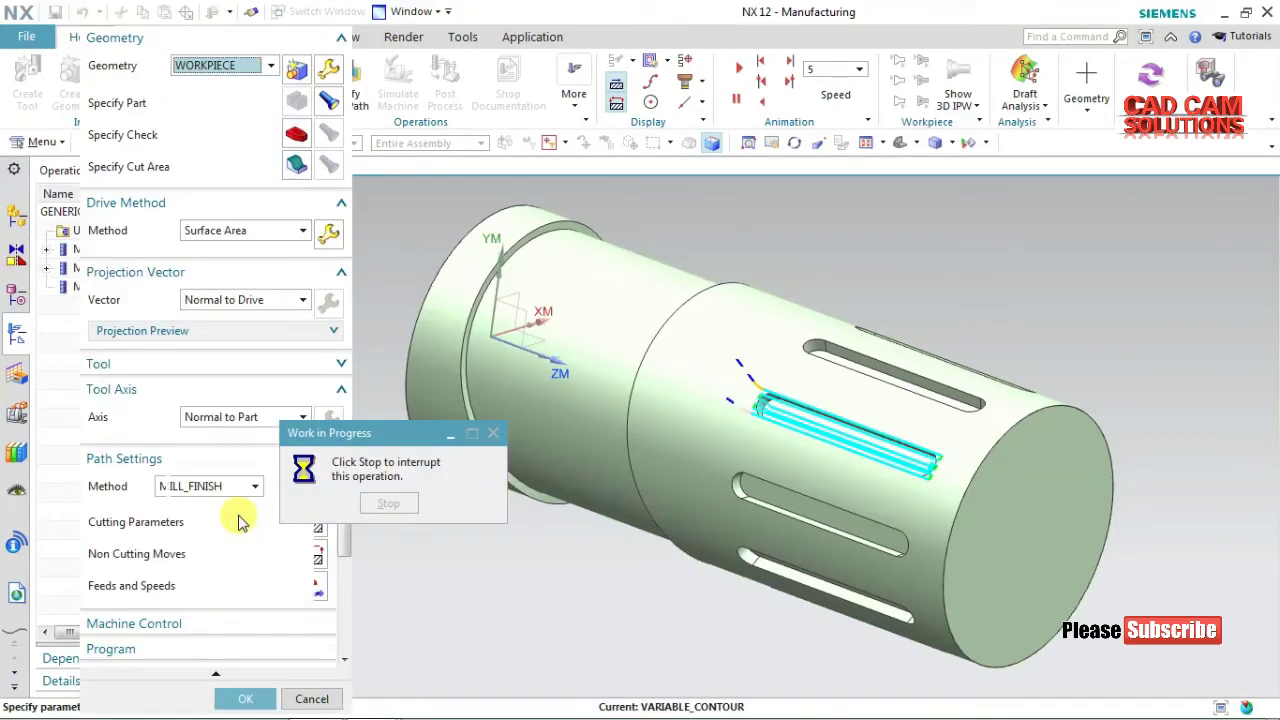
pyautogui.moveTo(500, 577)
pyautogui.mouseDown(button='middle')
pyautogui.moveTo(503, 538)
pyautogui.moveTo(517, 543)
pyautogui.mouseUp(button='middle')
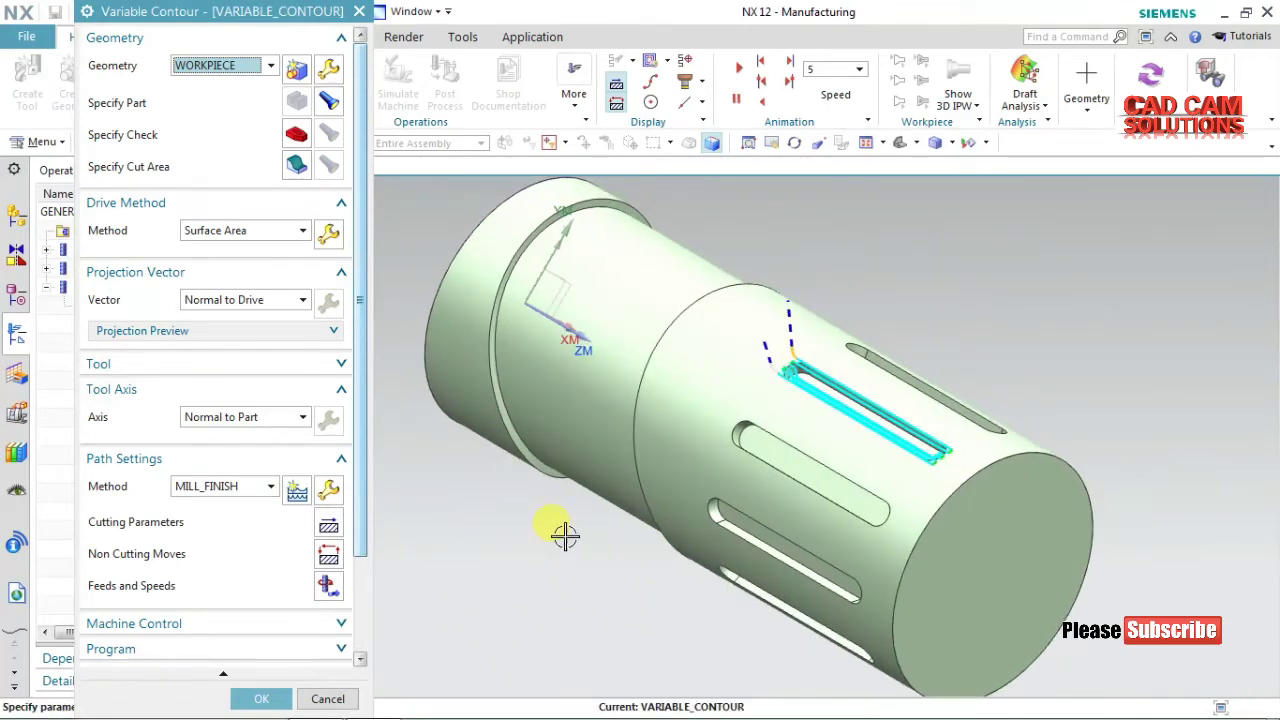
pyautogui.scroll(2, 752, 383)
pyautogui.scroll(-1, 752, 397)
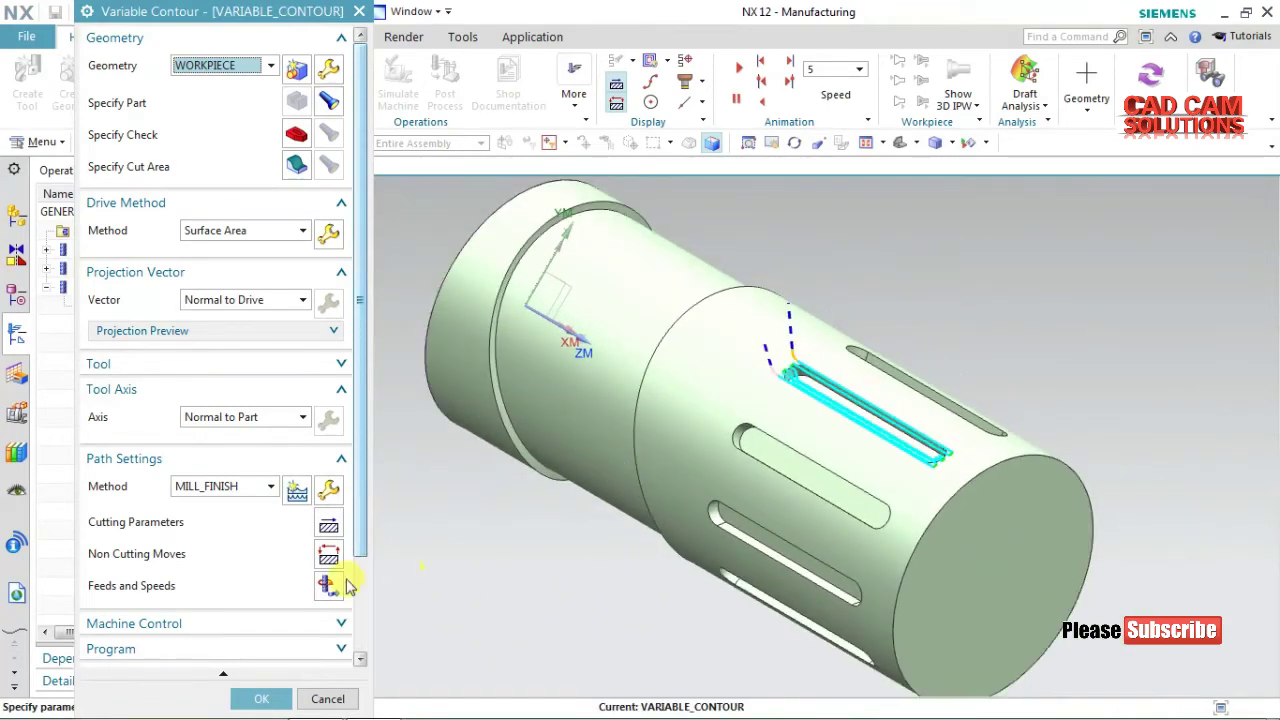
pyautogui.scroll(-3, 261, 645)
# Play the 3D Dynamic simulation of the slot toolpath, inspect the cut, and close verification
pyautogui.click(232, 638)
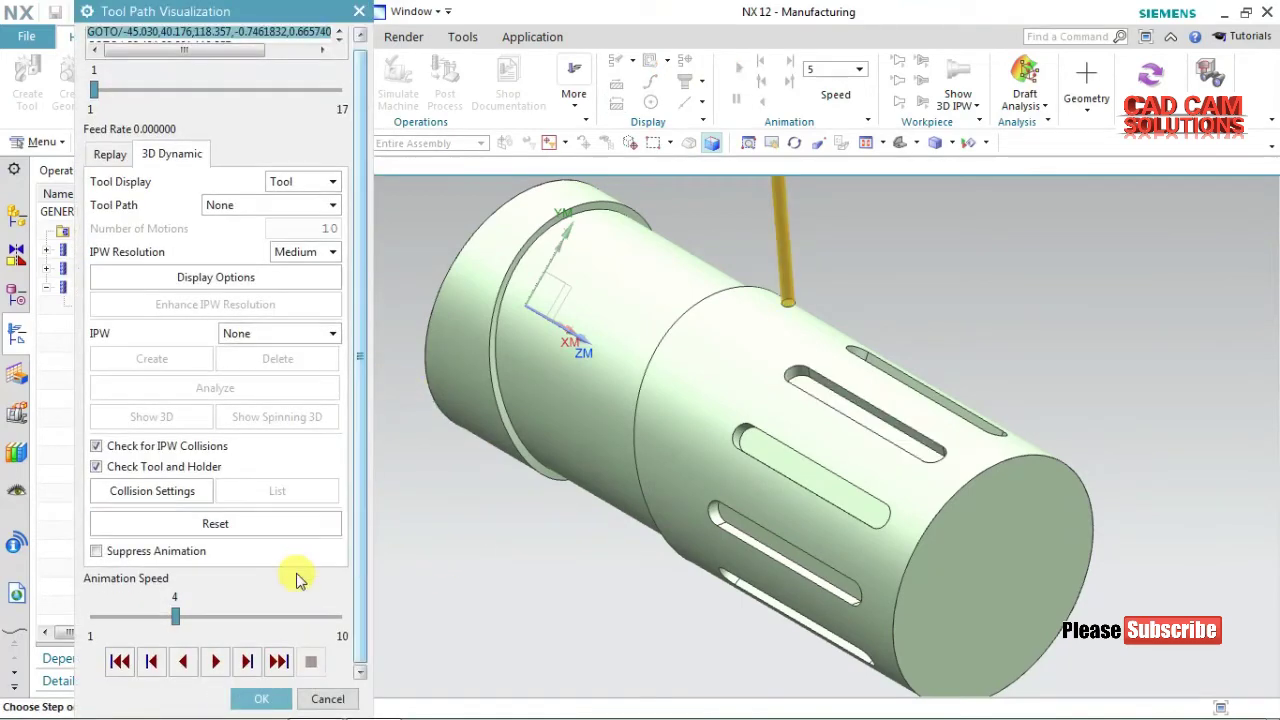
pyautogui.click(216, 662)
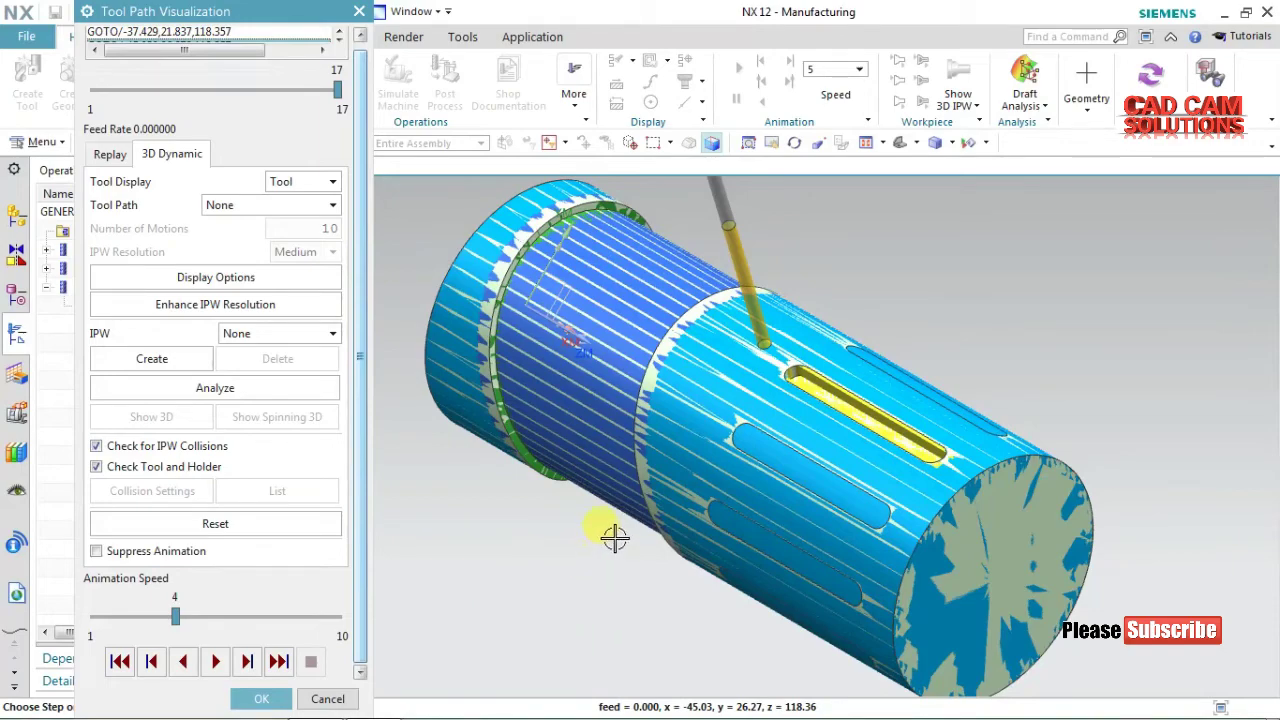
pyautogui.moveTo(645, 500)
pyautogui.mouseDown(button='middle')
pyautogui.moveTo(557, 580)
pyautogui.moveTo(603, 540)
pyautogui.mouseUp(button='middle')
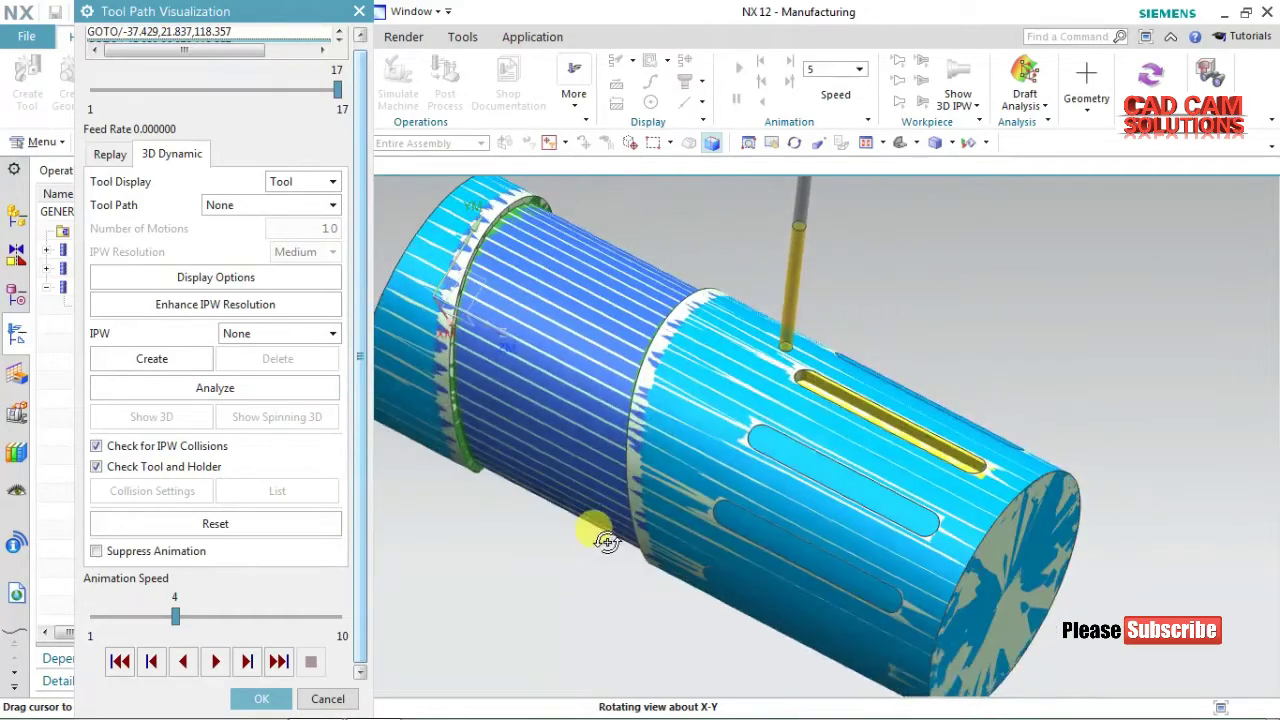
pyautogui.click(284, 697)
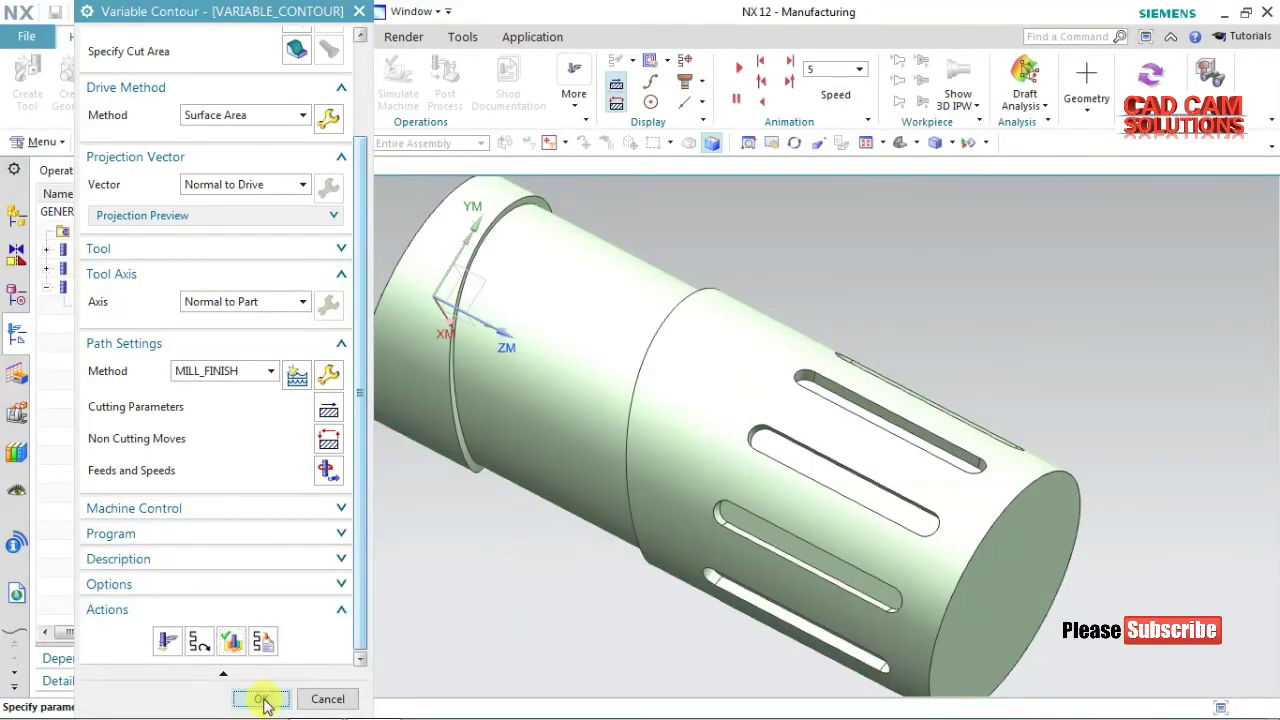
# Accept the VARIABLE_CONTOUR operation and review its slot toolpath in the geometry view
pyautogui.click(262, 699)
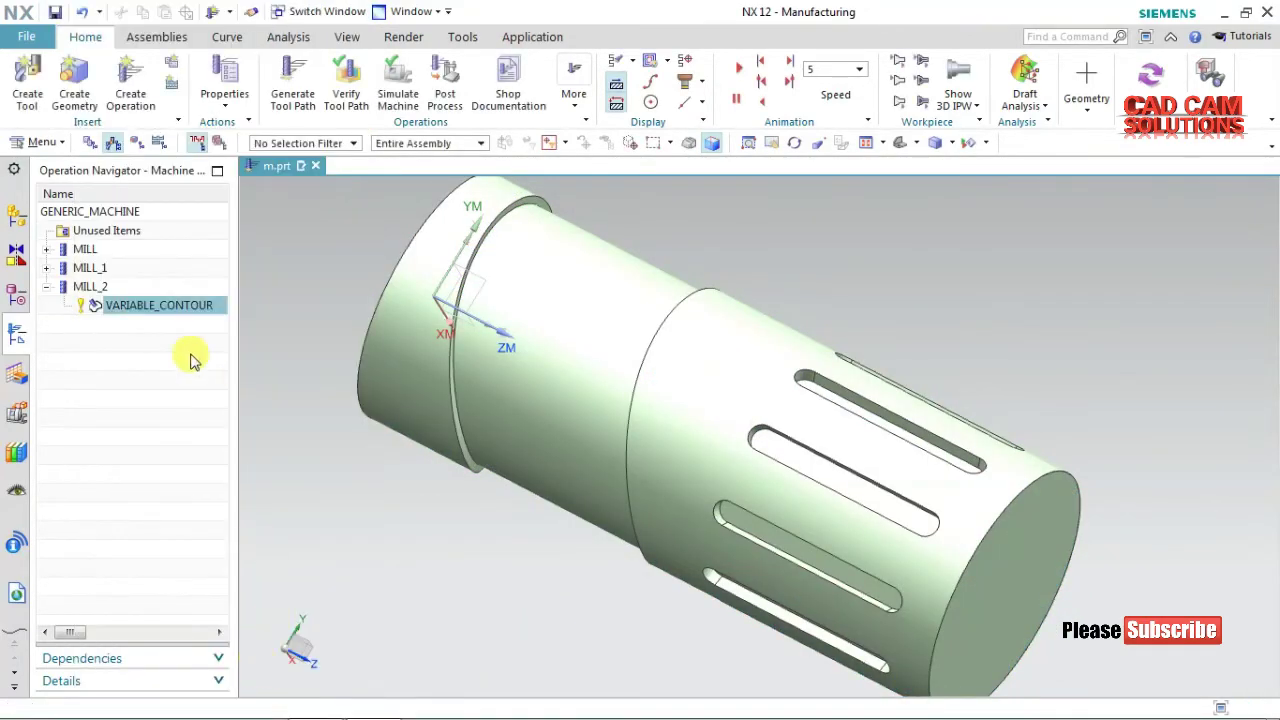
pyautogui.click(136, 142)
pyautogui.click(185, 330)
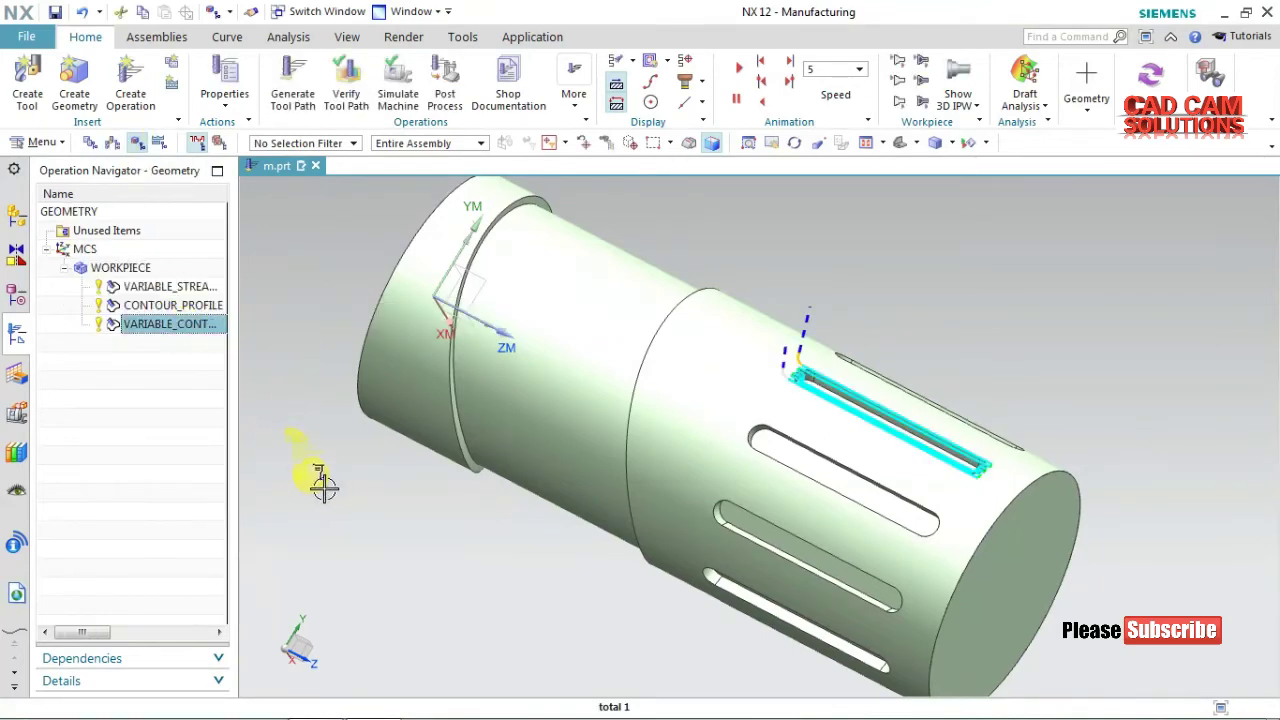
pyautogui.moveTo(323, 486); pyautogui.dragTo(309, 477, button='middle')
pyautogui.moveTo(814, 437); pyautogui.dragTo(903, 413, button='middle')
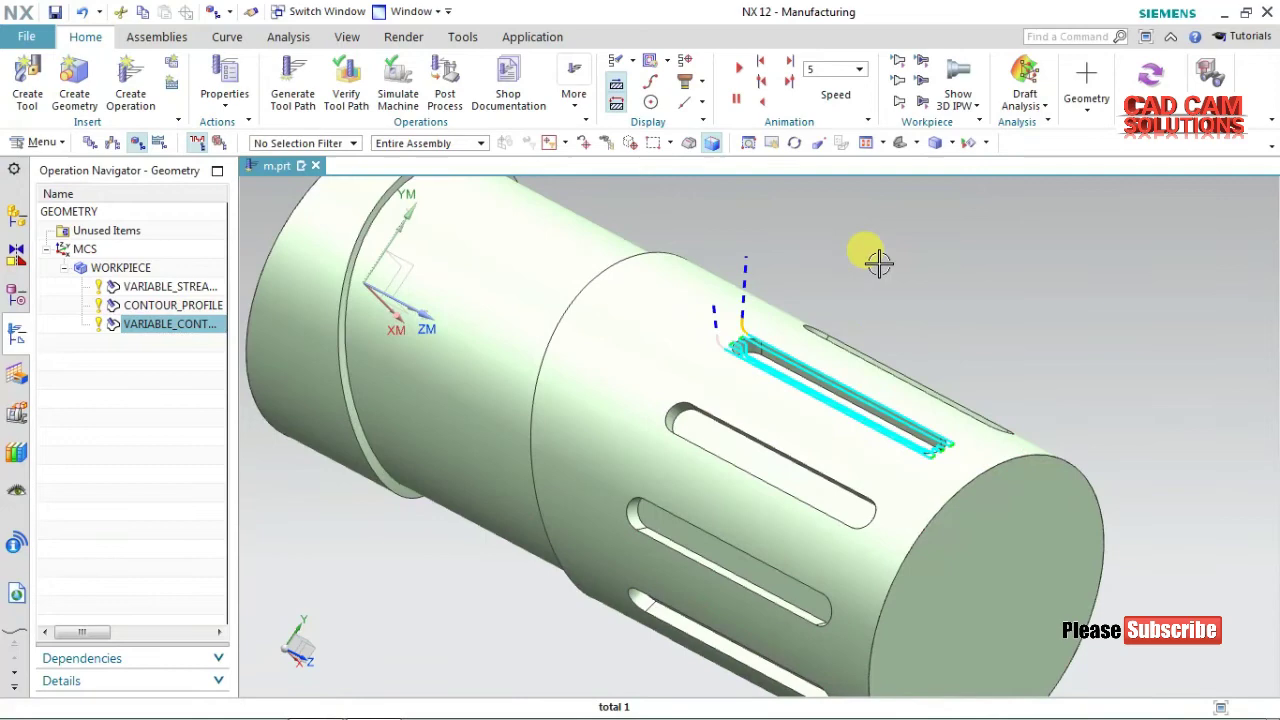
pyautogui.click(766, 229)
# Create a CONTOUR_PROFILE_1 operation with the slot floor face as its floor
pyautogui.click(143, 90)
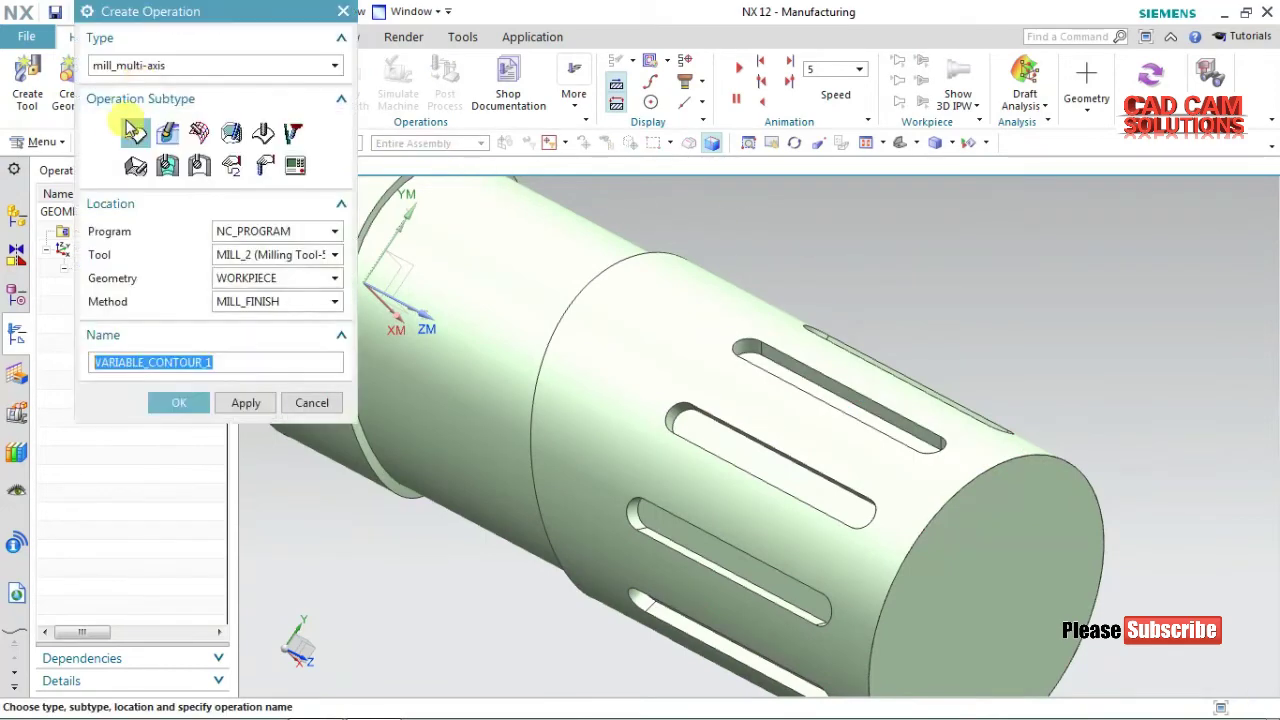
pyautogui.click(230, 133)
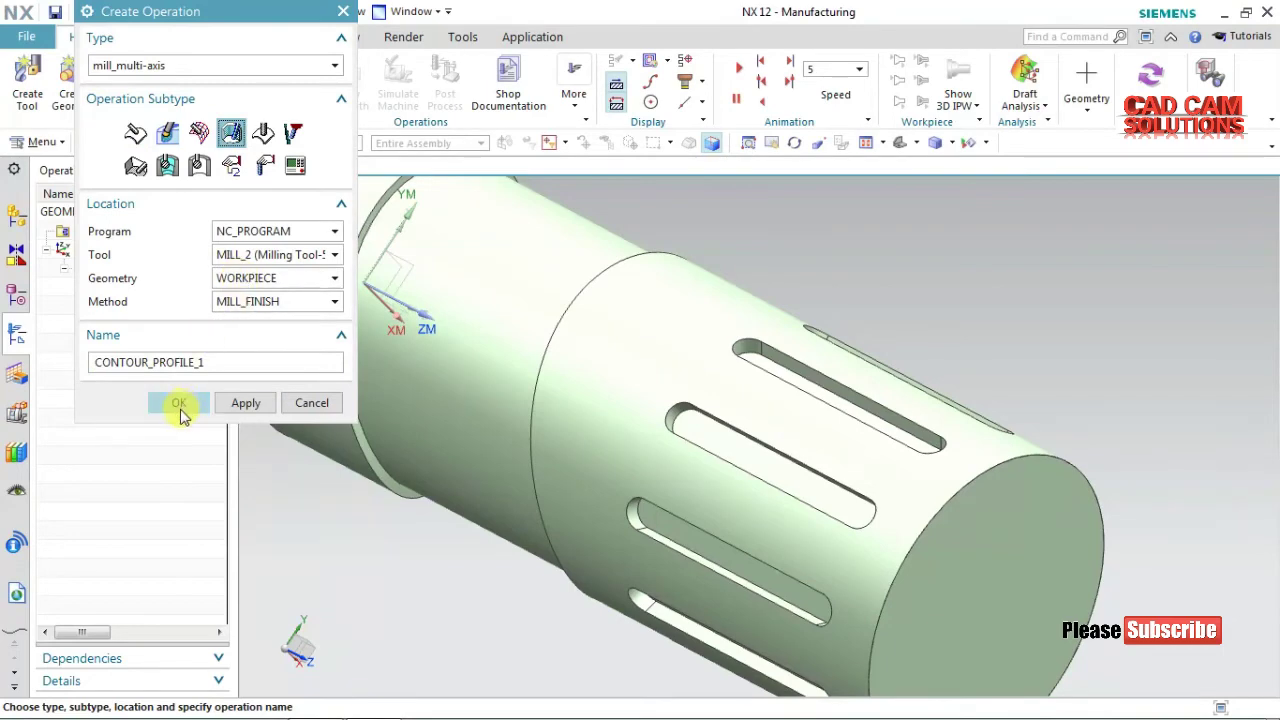
pyautogui.click(181, 412)
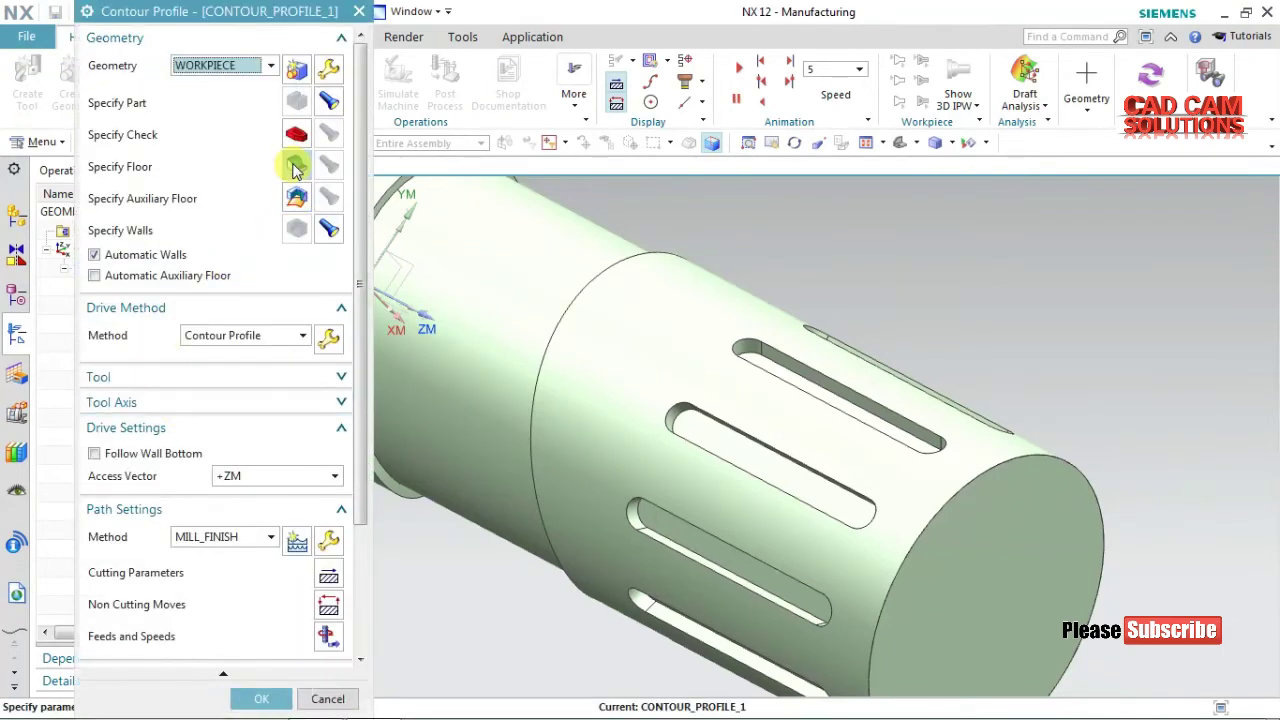
pyautogui.click(296, 166)
pyautogui.click(793, 376)
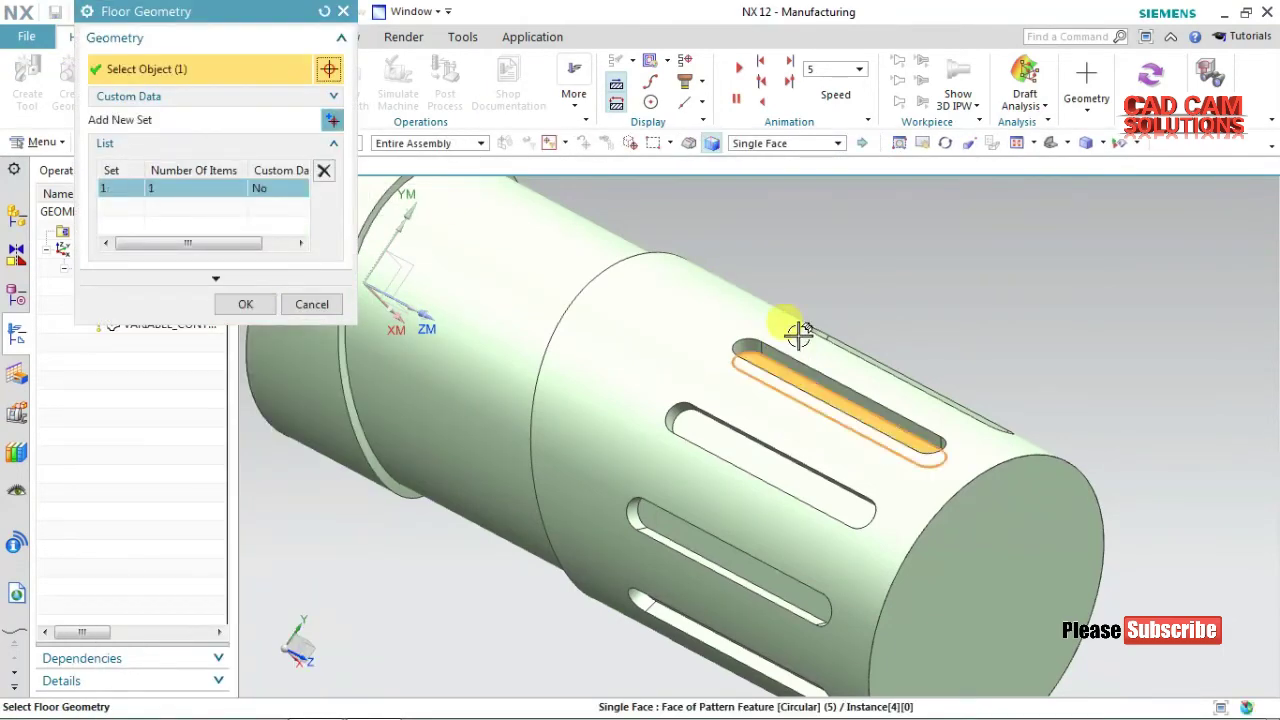
pyautogui.click(245, 306)
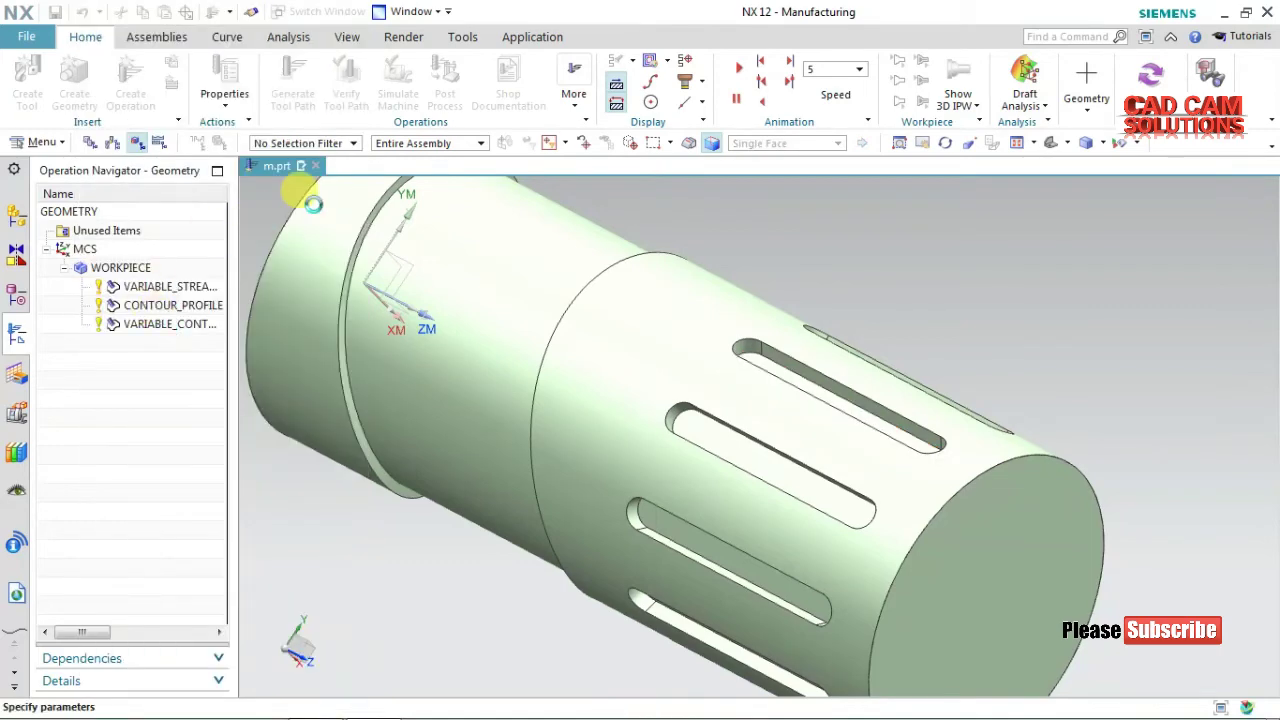
pyautogui.click(328, 229)
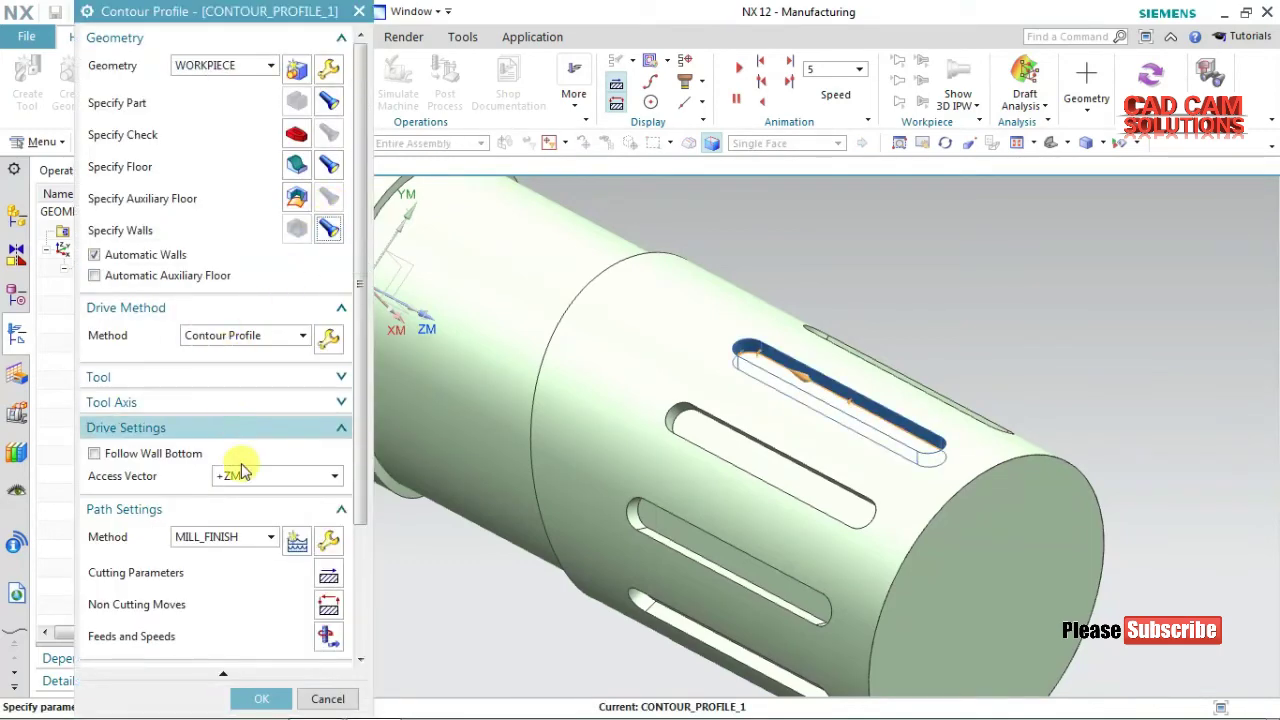
# Generate the contour profile toolpath and start its 3D verification playback
pyautogui.moveTo(365, 483); pyautogui.dragTo(360, 614)
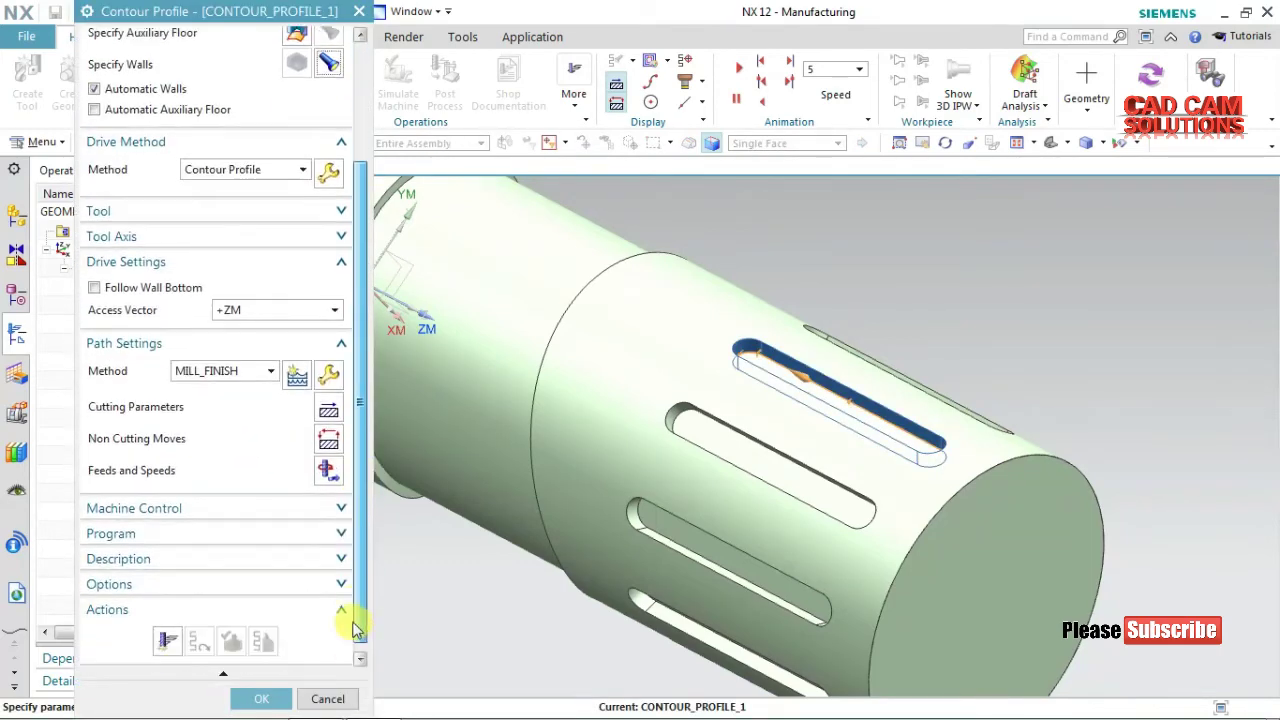
pyautogui.click(168, 641)
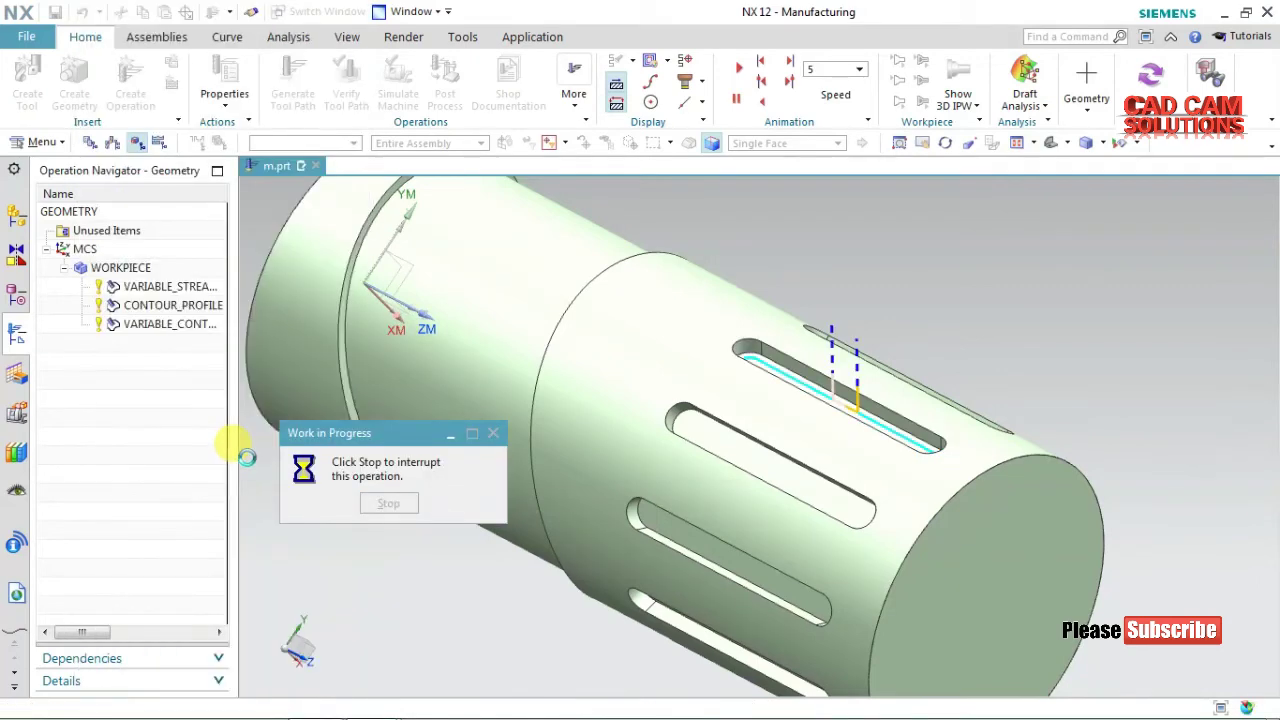
pyautogui.scroll(-10, 249, 463)
pyautogui.click(237, 635)
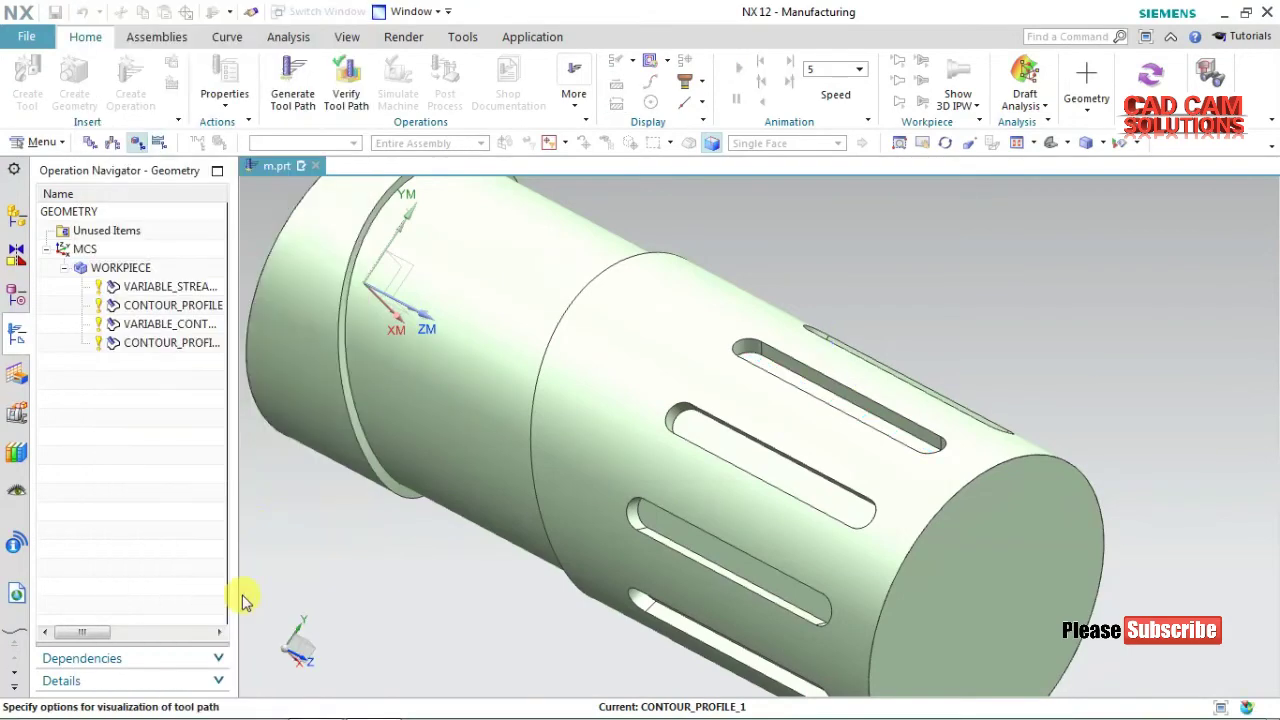
pyautogui.click(210, 669)
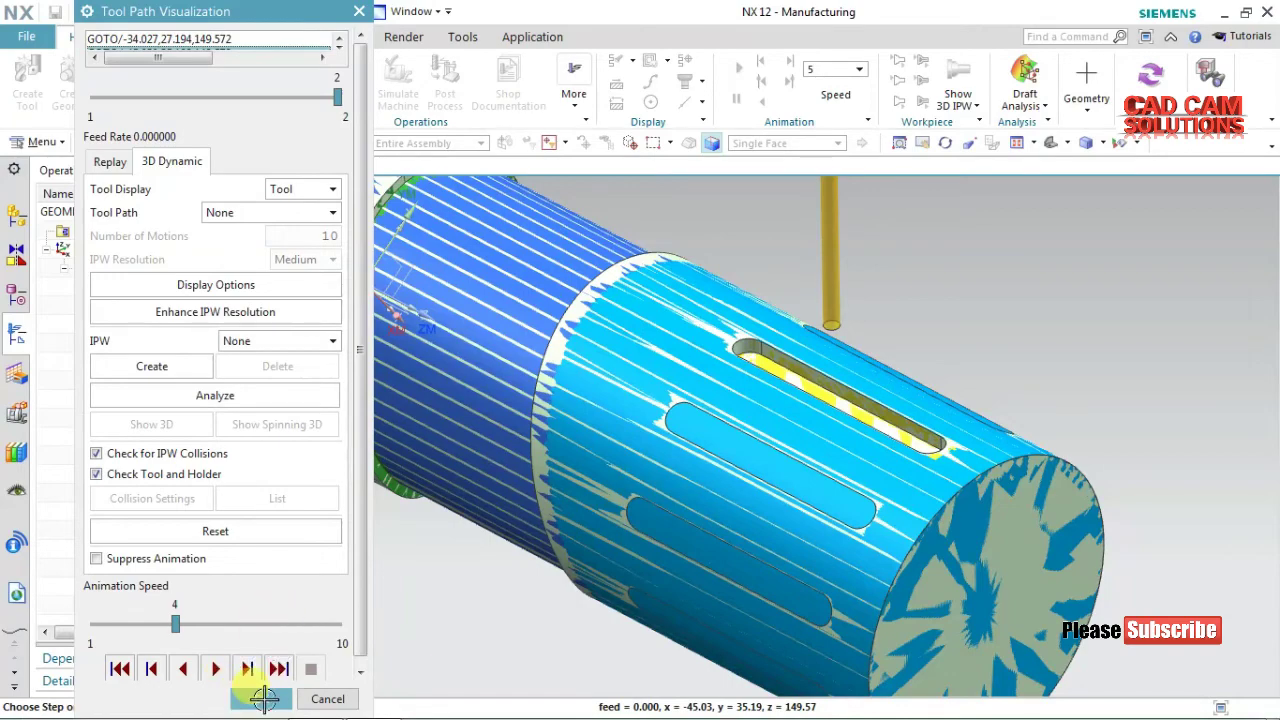
# Close verification, accept CONTOUR_PROFILE_1, and select VARIABLE_CONTOUR in the Operation Navigator
pyautogui.click(263, 698)
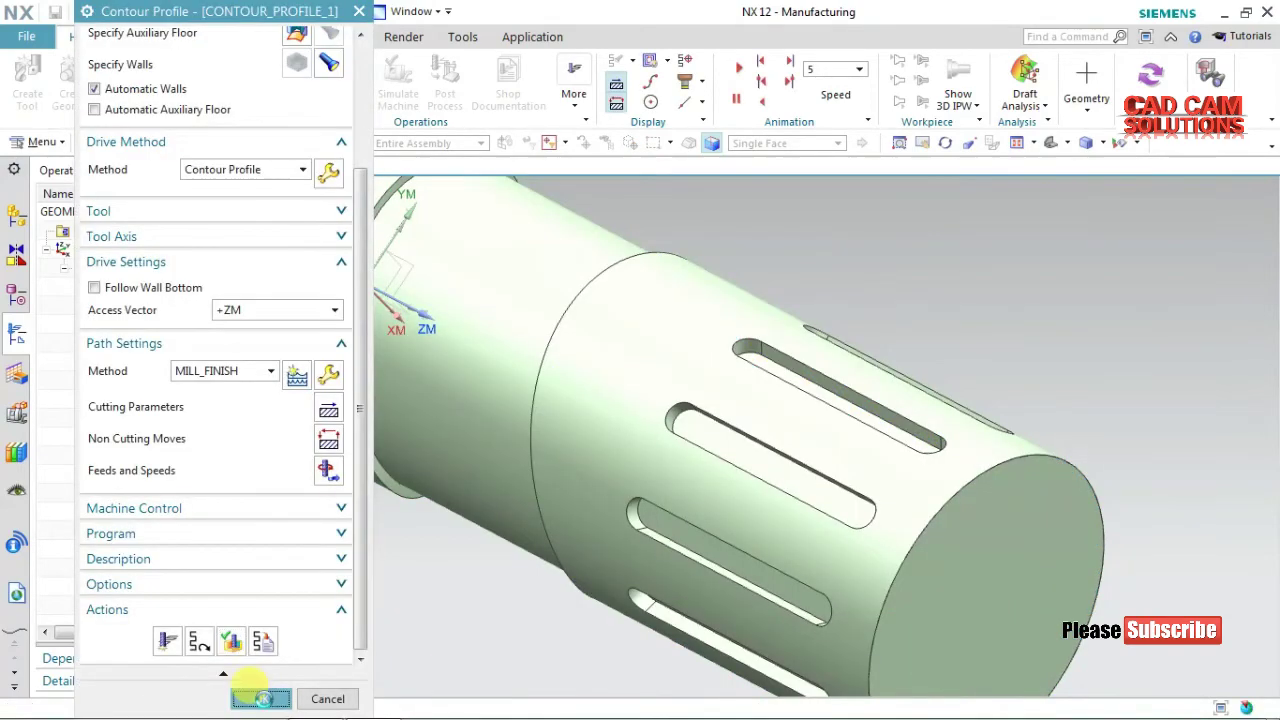
pyautogui.click(262, 698)
pyautogui.click(185, 333)
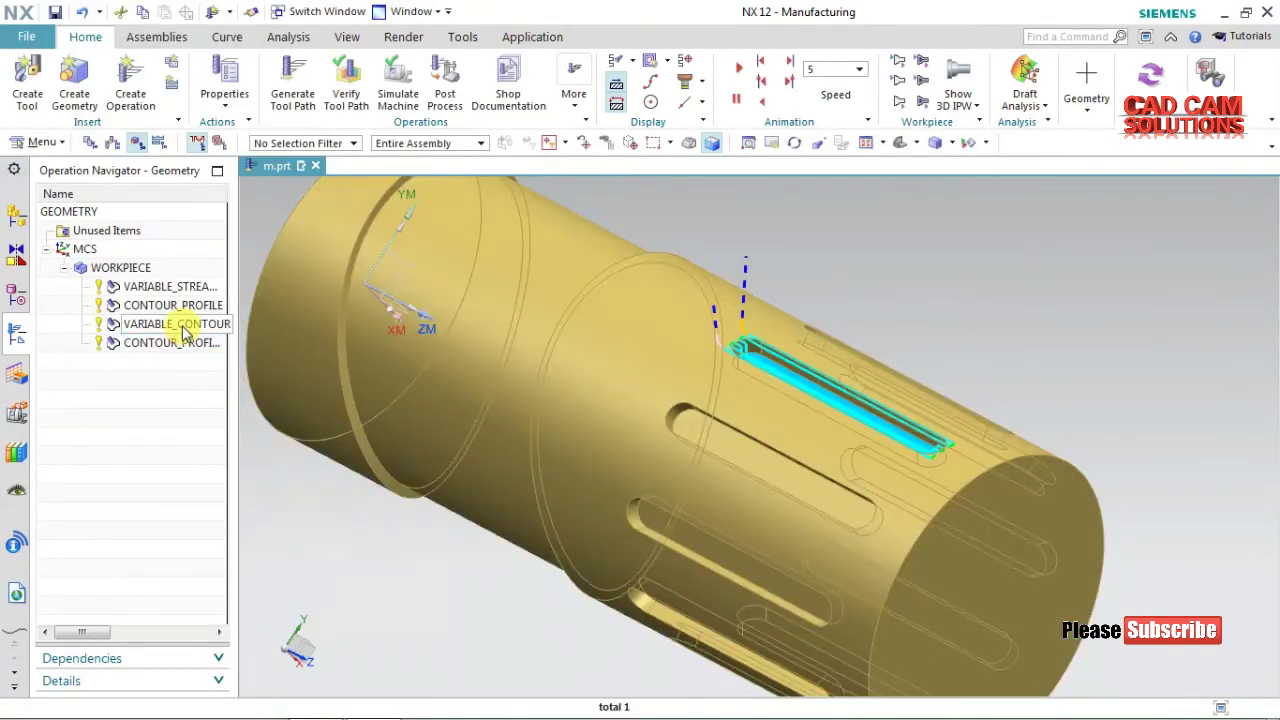
# Instance VARIABLE_CONTOUR nine times, rotated 36° about the shaft's Z axis through the end centre
pyautogui.rightClick(185, 333)
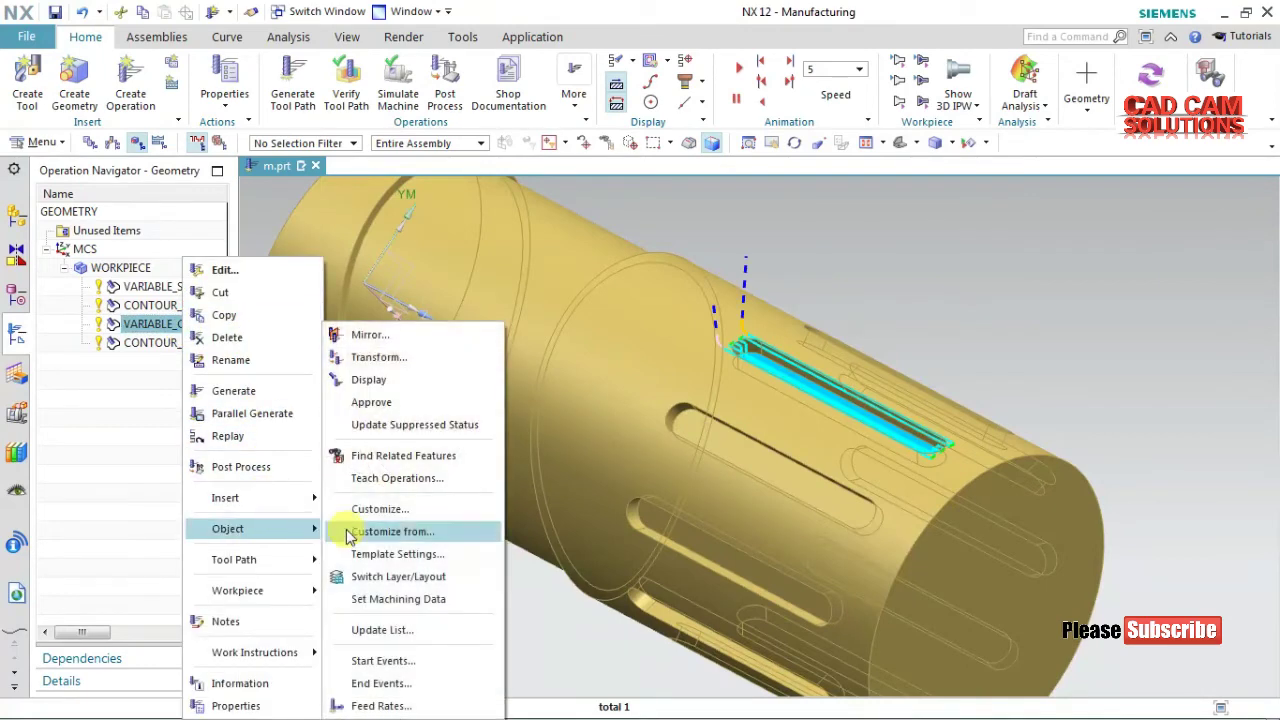
pyautogui.click(375, 357)
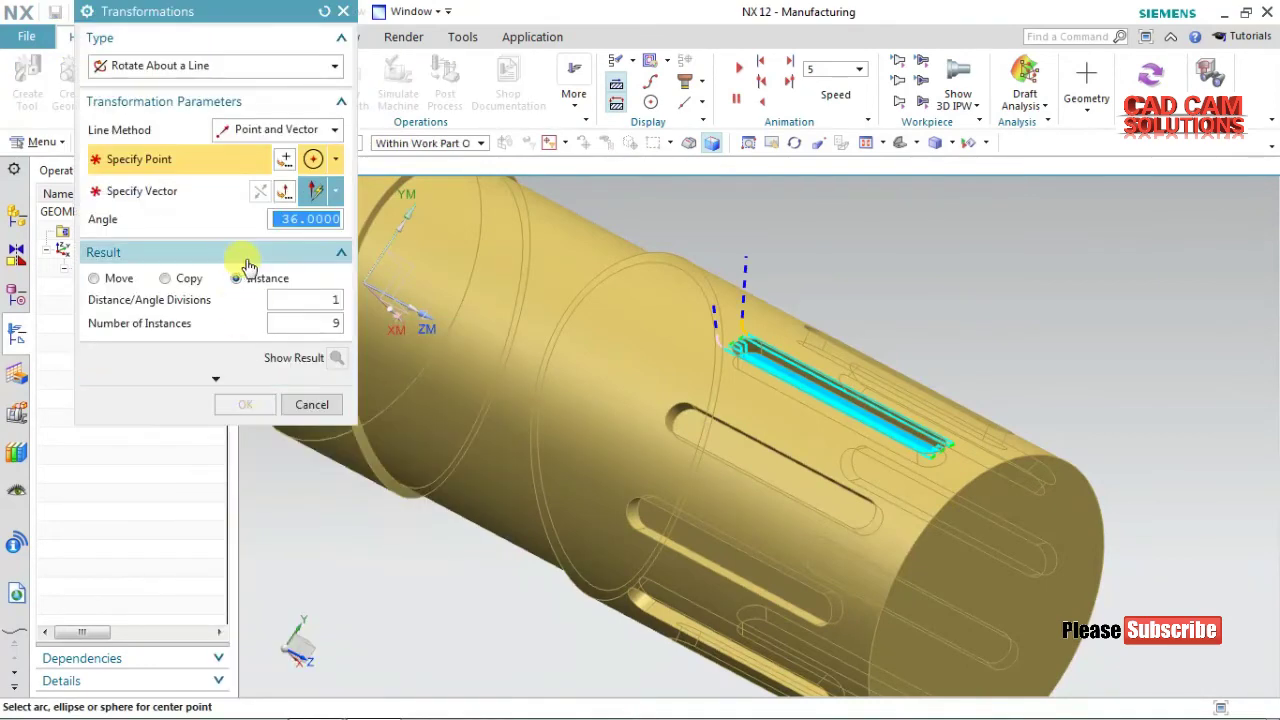
pyautogui.click(1072, 440)
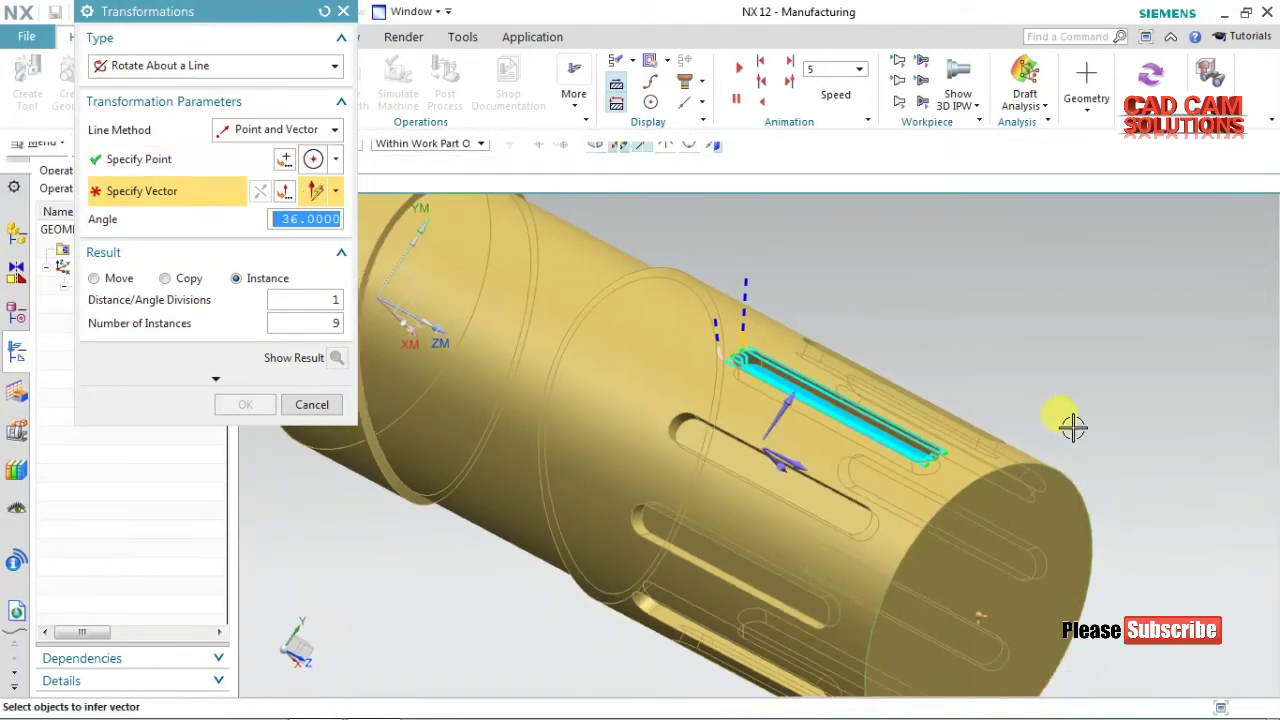
pyautogui.click(800, 455)
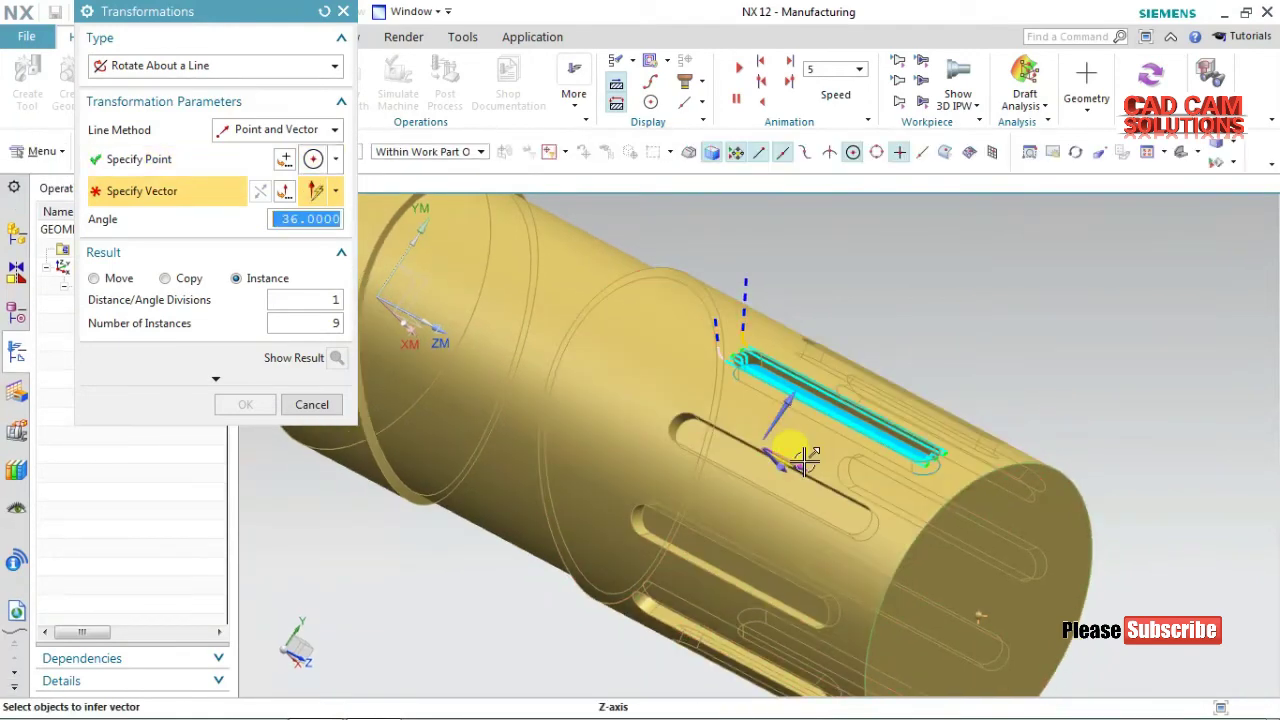
pyautogui.click(338, 358)
pyautogui.click(246, 406)
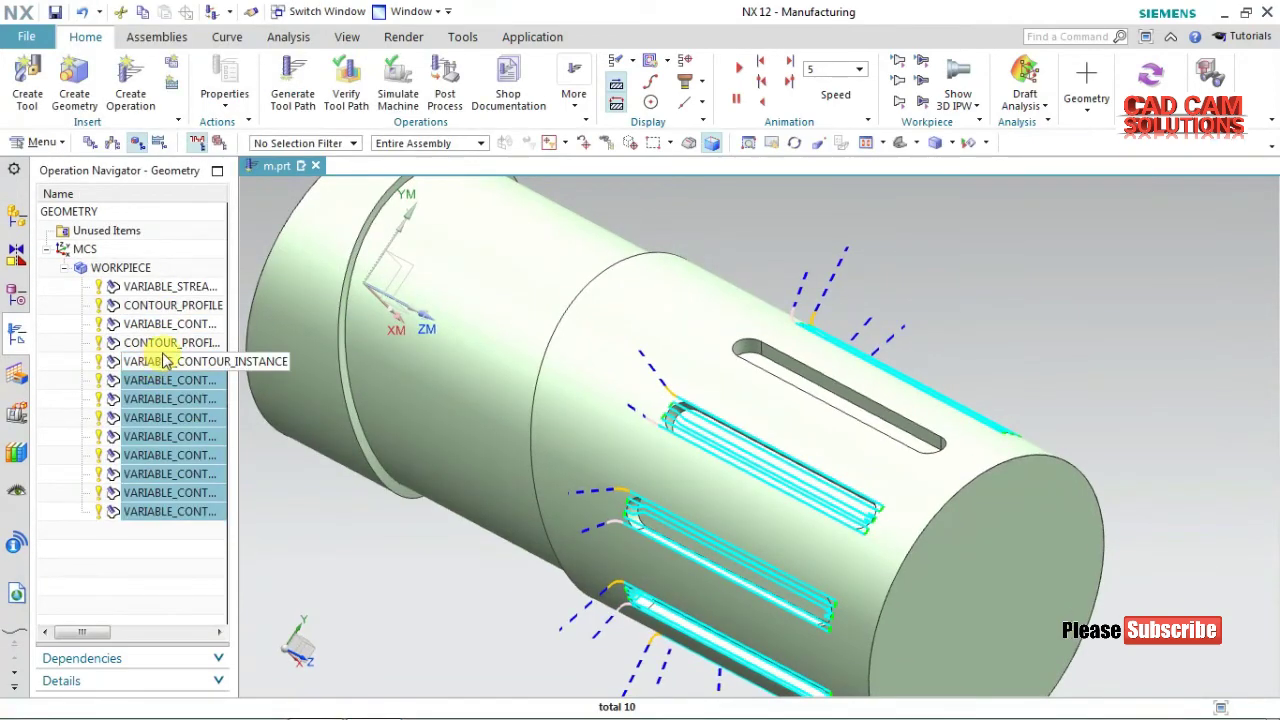
pyautogui.click(188, 343)
pyautogui.rightClick(188, 343)
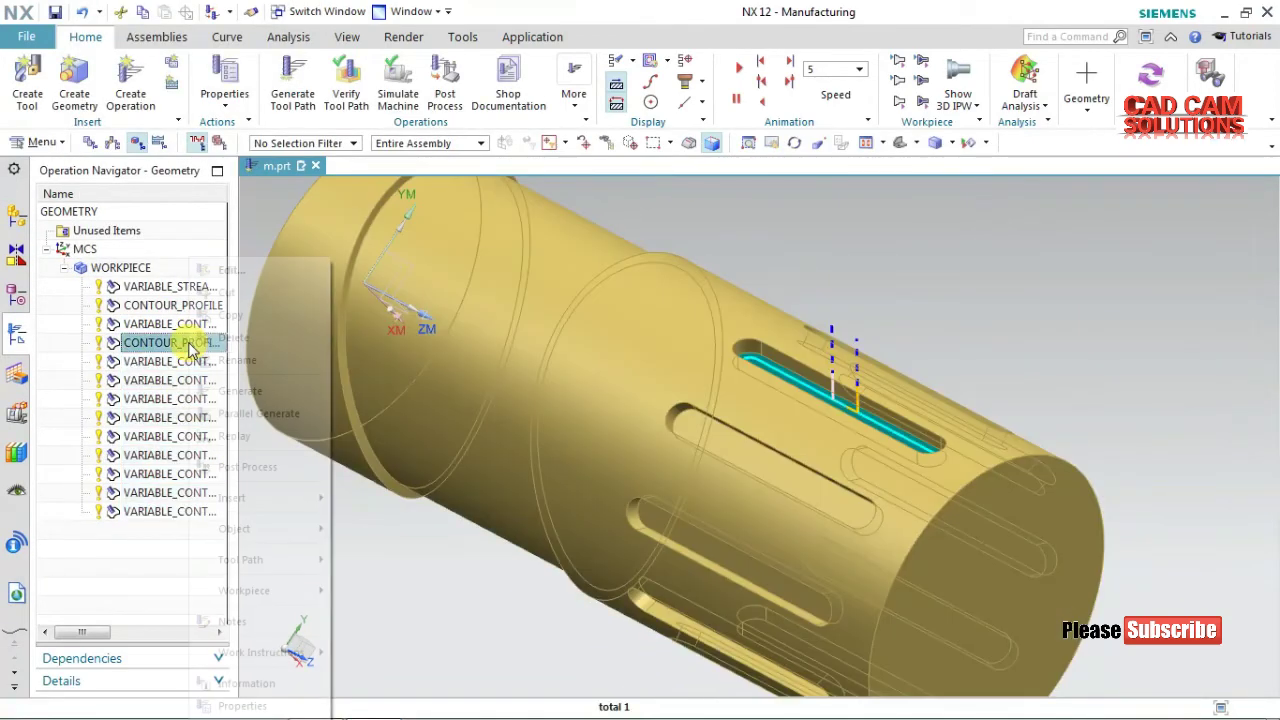
# Transform CONTOUR_PROFILE_1 into nine instances rotated 36° about the shaft's Z axis
pyautogui.moveTo(234, 528)
pyautogui.click(403, 362)
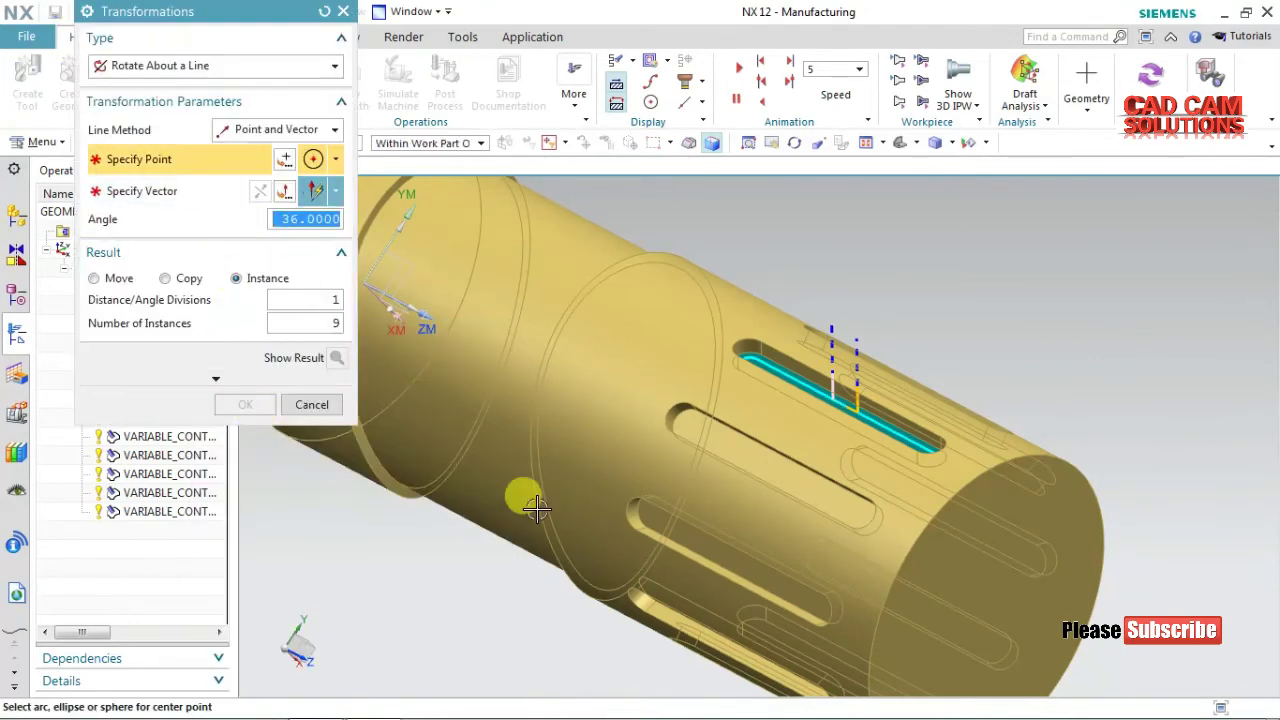
pyautogui.click(1080, 466)
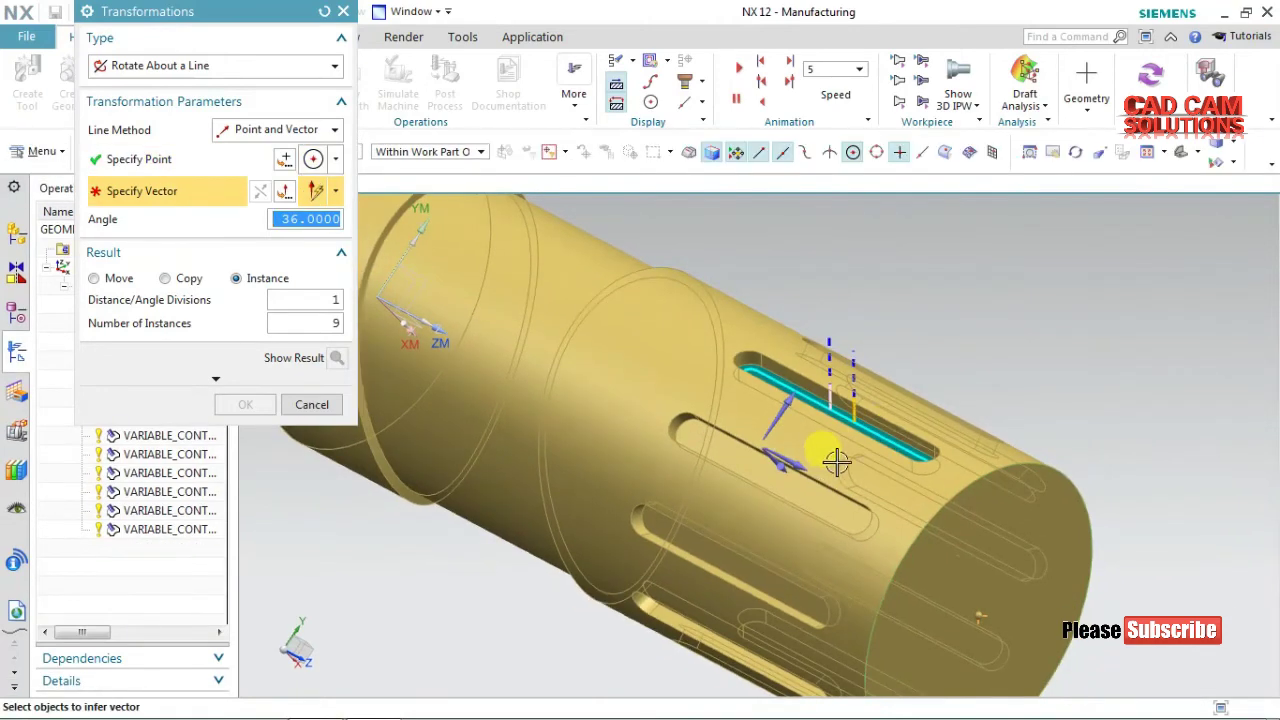
pyautogui.click(807, 462)
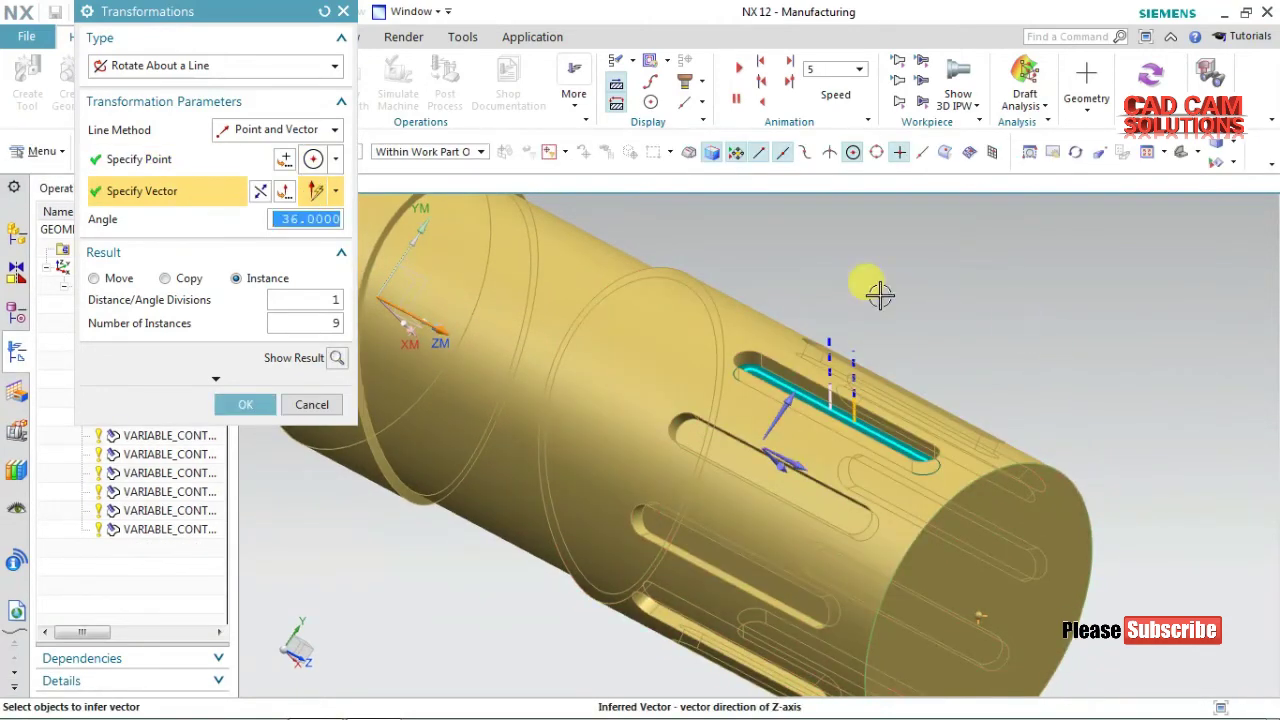
pyautogui.click(332, 357)
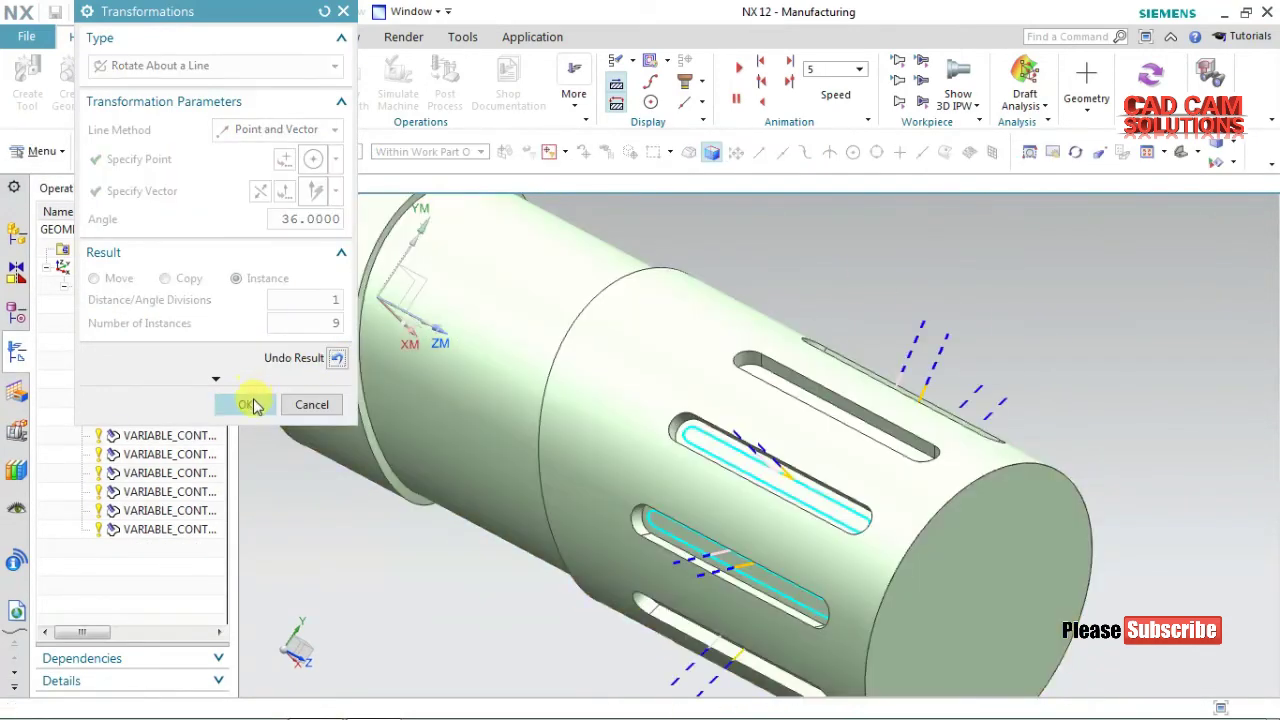
pyautogui.click(252, 405)
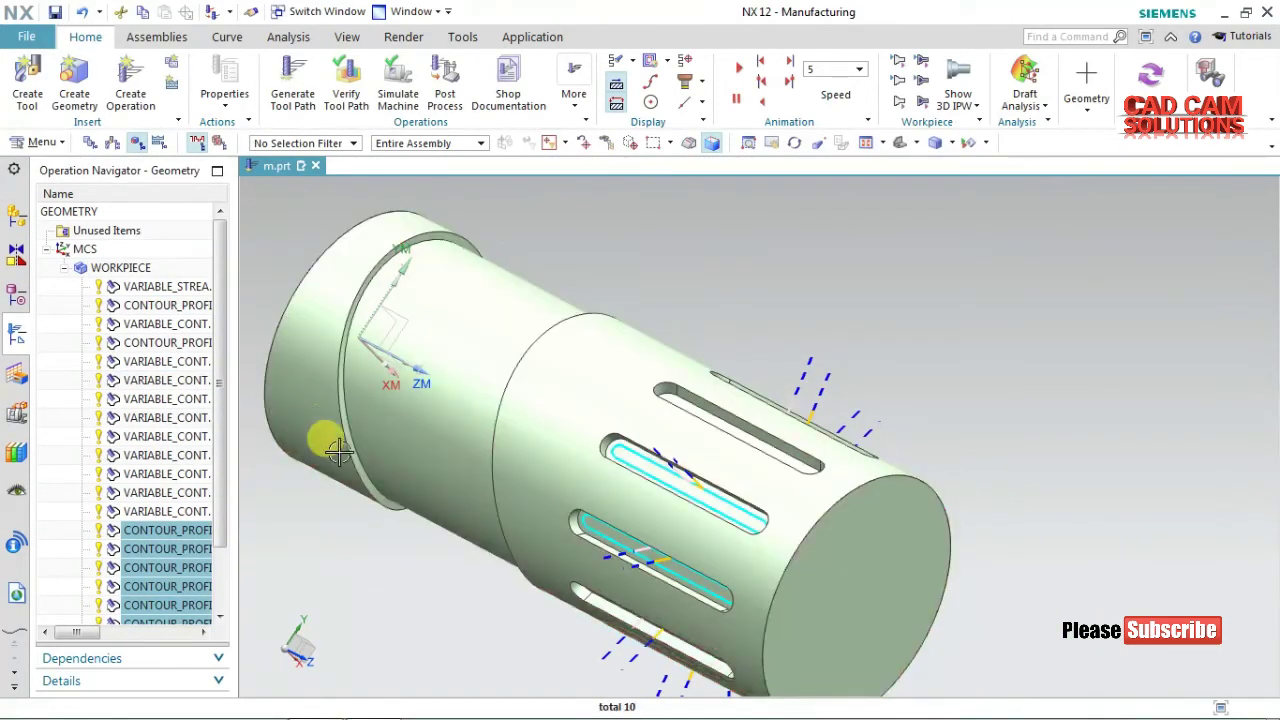
# Inspect the toolpaths of individual contour-profile instances such as CONTOUR_PROFILE_1_INSTANCE_8
pyautogui.moveTo(720, 395)
pyautogui.keyDown('shift'); pyautogui.mouseDown(button='middle')
pyautogui.moveTo(800, 377)
pyautogui.moveTo(814, 420)
pyautogui.moveTo(837, 423)
pyautogui.moveTo(814, 449)
pyautogui.moveTo(755, 468)
pyautogui.mouseUp(button='middle'); pyautogui.keyUp('shift')
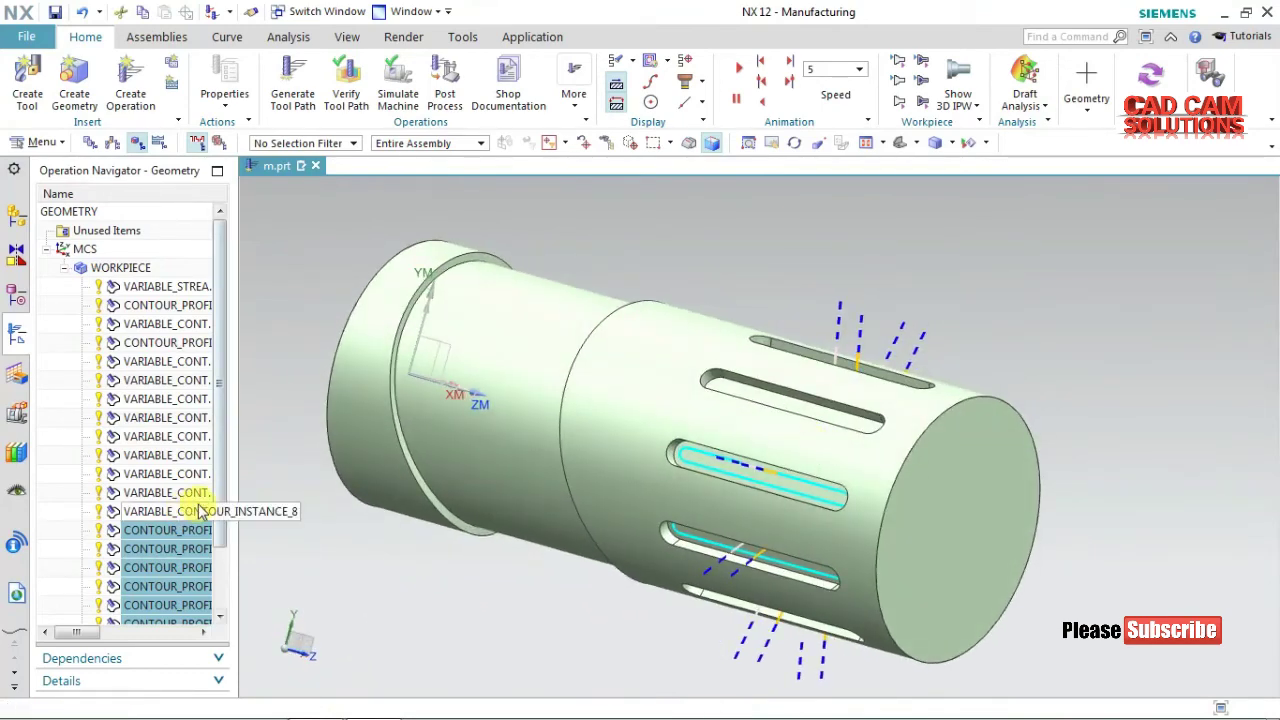
pyautogui.scroll(-1, 200, 495)
pyautogui.scroll(-1, 205, 600)
pyautogui.click(190, 608)
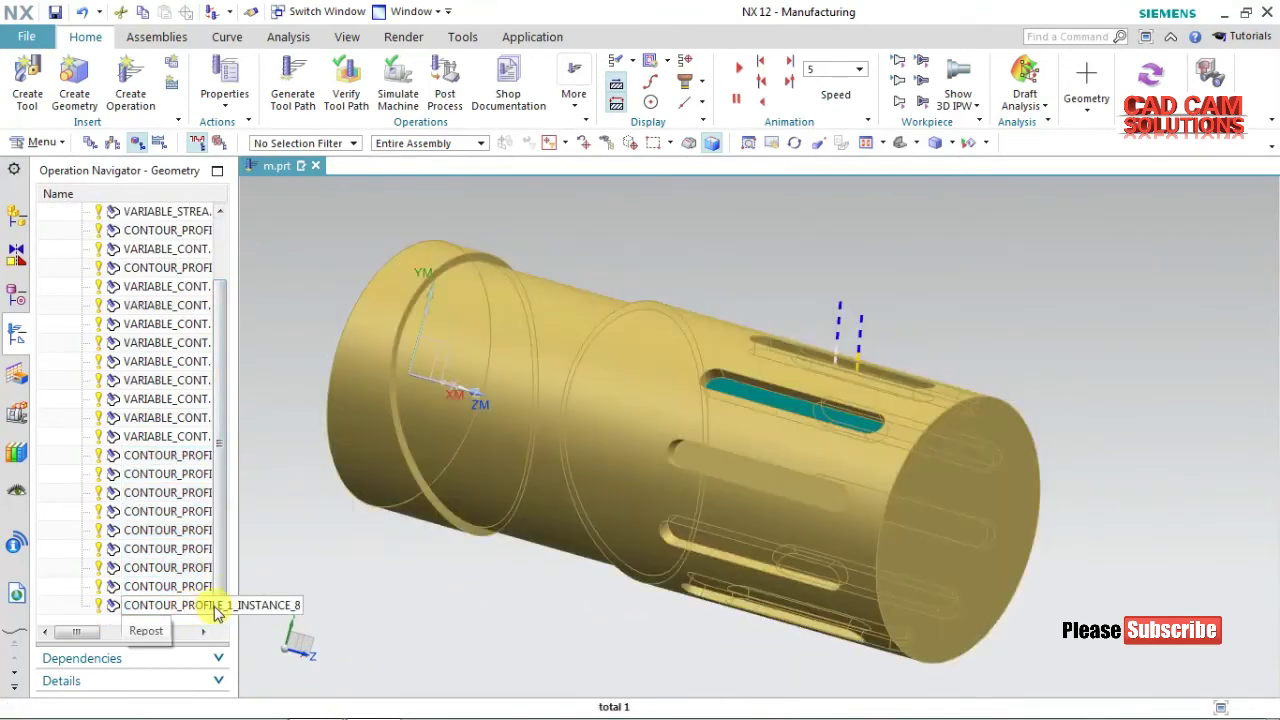
pyautogui.click(168, 589)
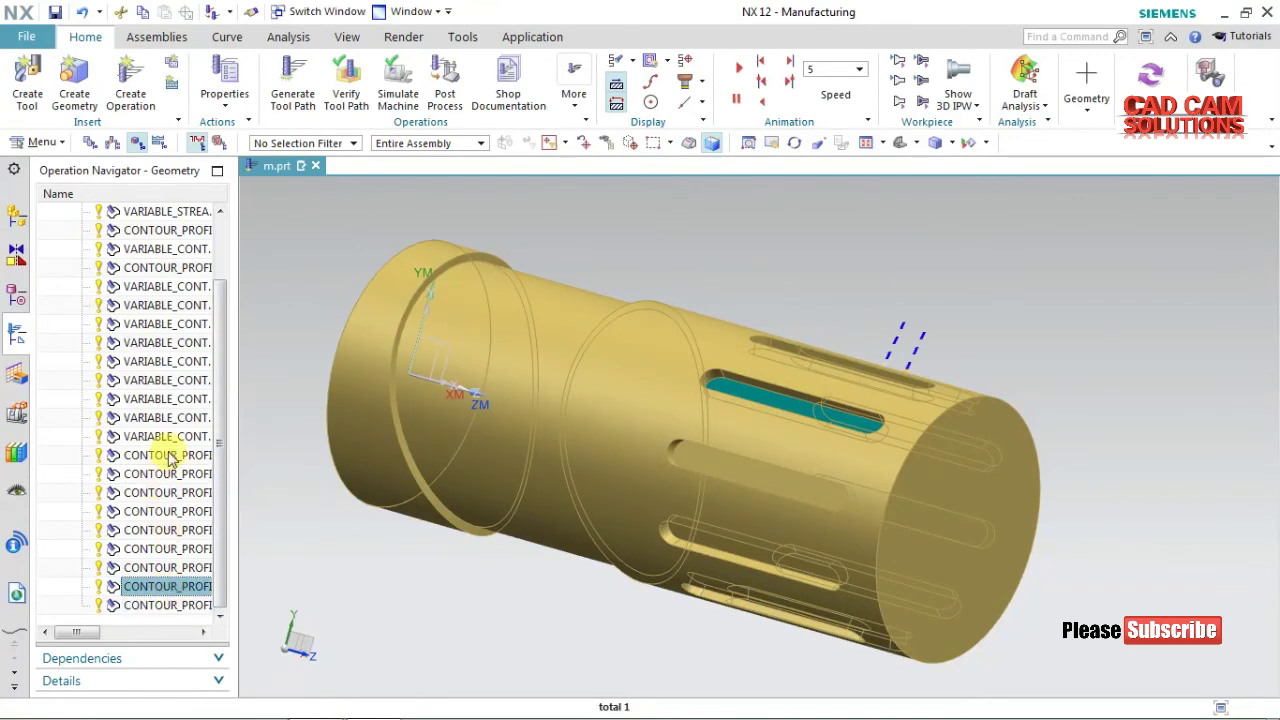
pyautogui.press('Escape')
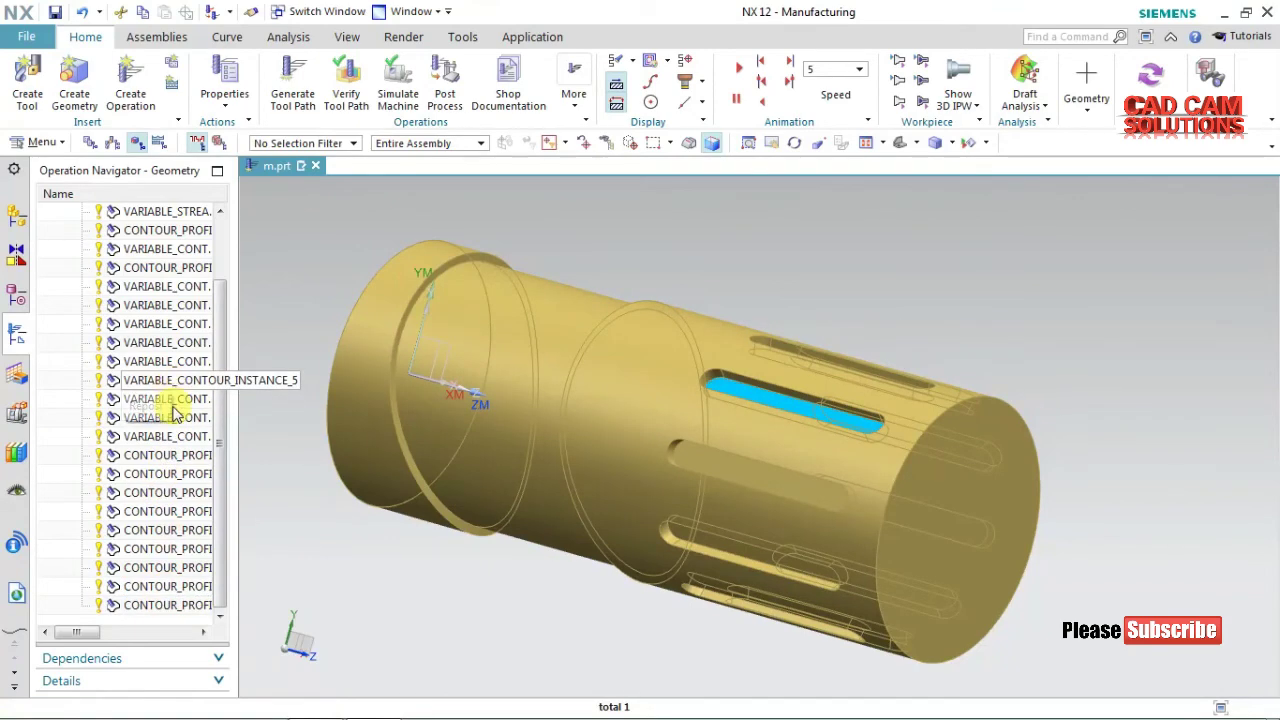
# Open and cancel verification for the lower-slot instance, then select all contour-profile instances
pyautogui.click(176, 455)
pyautogui.click(346, 78)
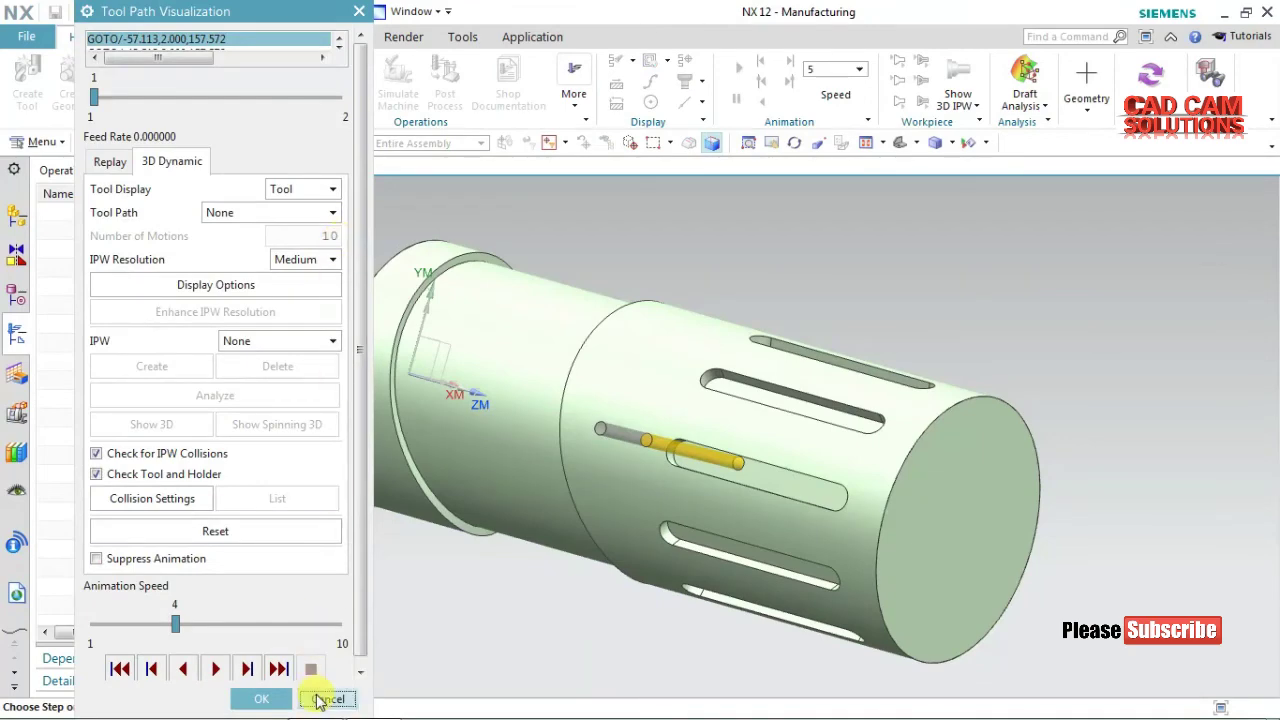
pyautogui.click(318, 700)
pyautogui.keyDown('shift'); pyautogui.click(170, 605); pyautogui.keyUp('shift')
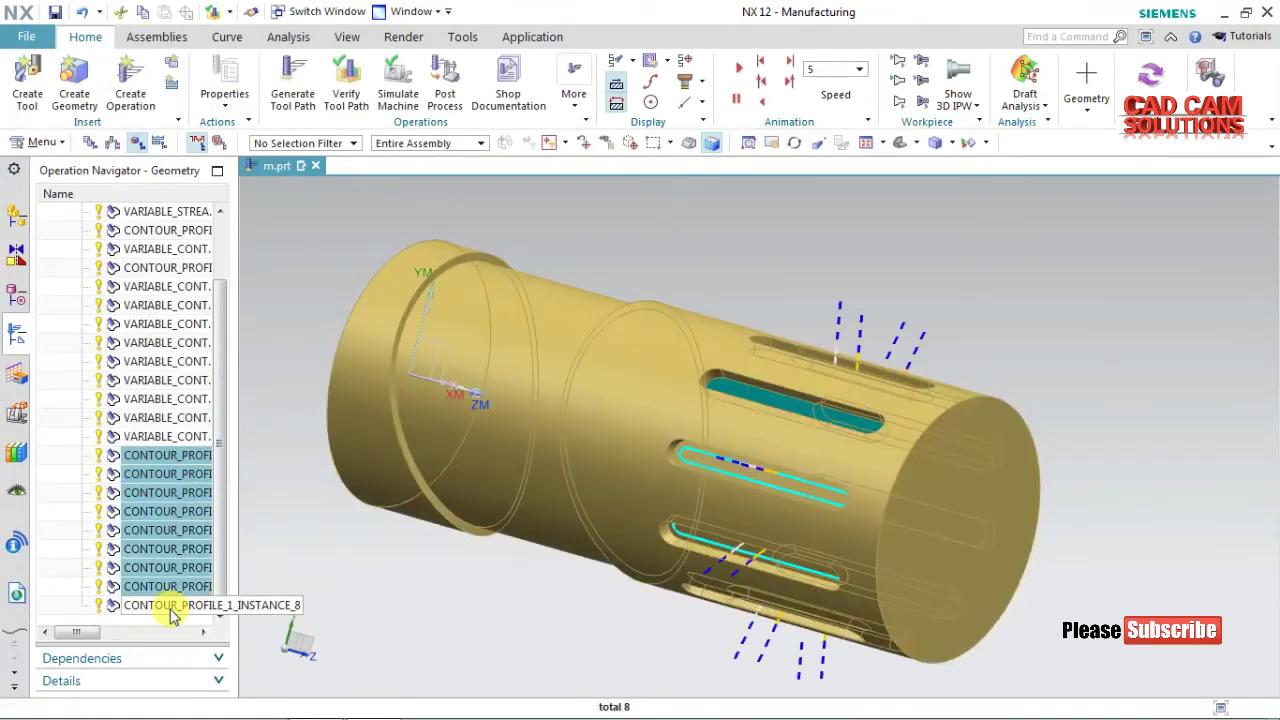
# Run the 3D Dynamic simulation of all contour-profile instances and view the whole cut cylinder
pyautogui.click(342, 95)
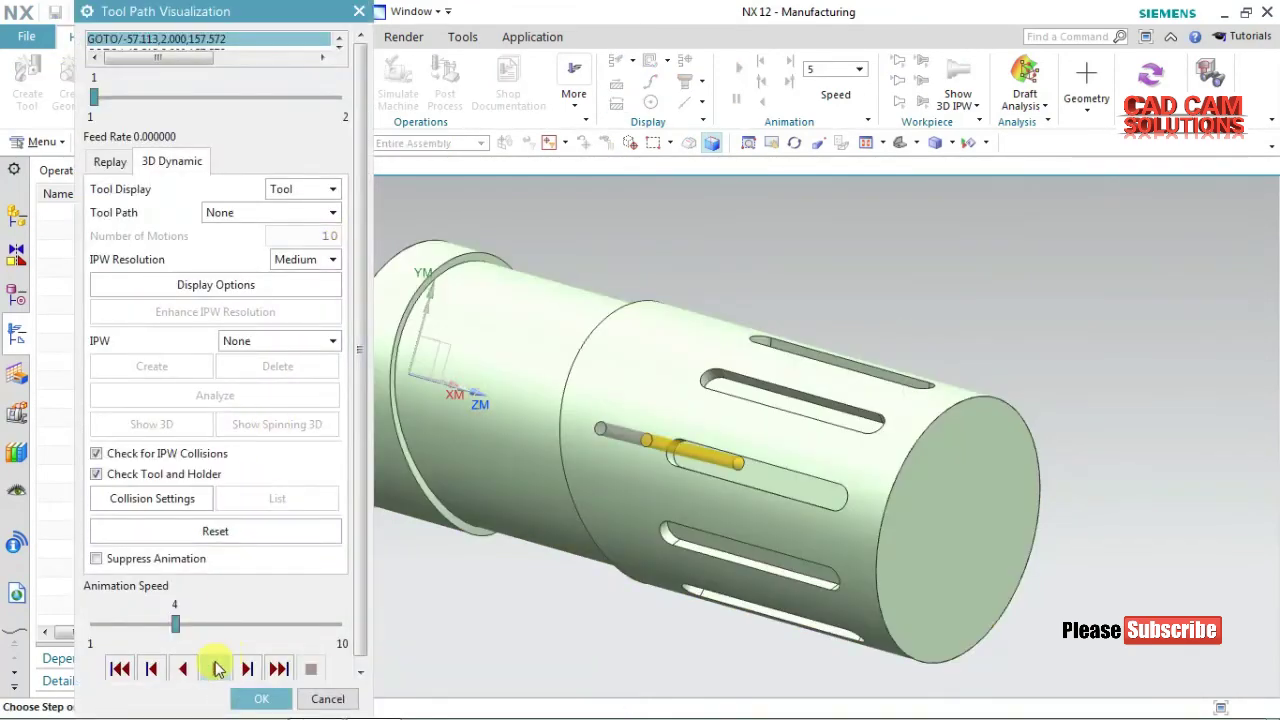
pyautogui.click(218, 669)
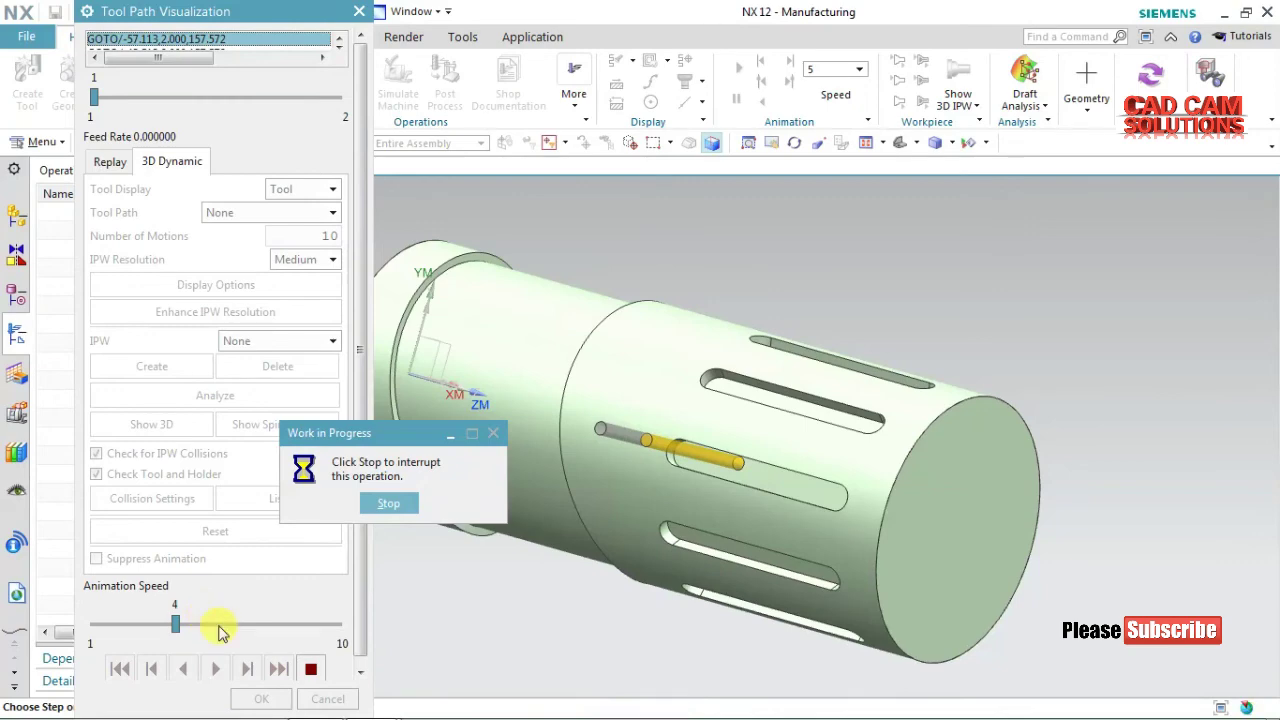
pyautogui.click(218, 625)
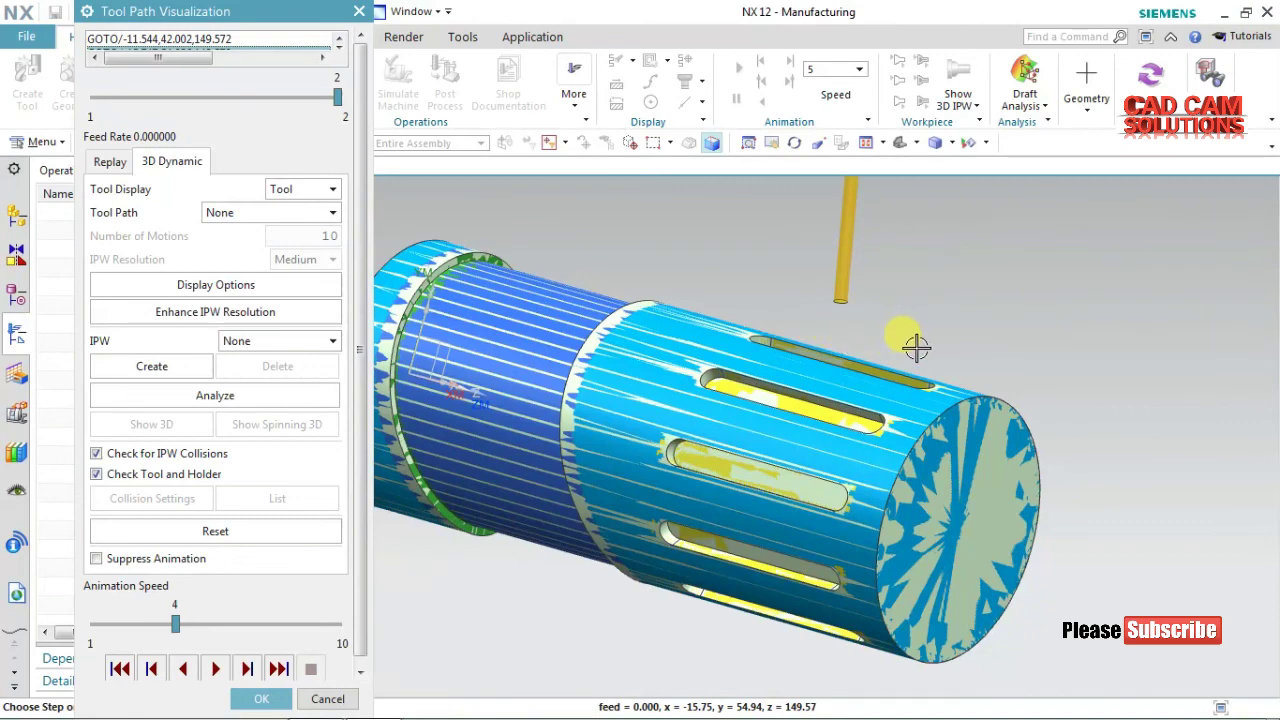
pyautogui.moveTo(916, 347)
pyautogui.keyDown('shift'); pyautogui.mouseDown(button='middle')
pyautogui.moveTo(963, 366)
pyautogui.moveTo(868, 345)
pyautogui.mouseUp(button='middle'); pyautogui.keyUp('shift')
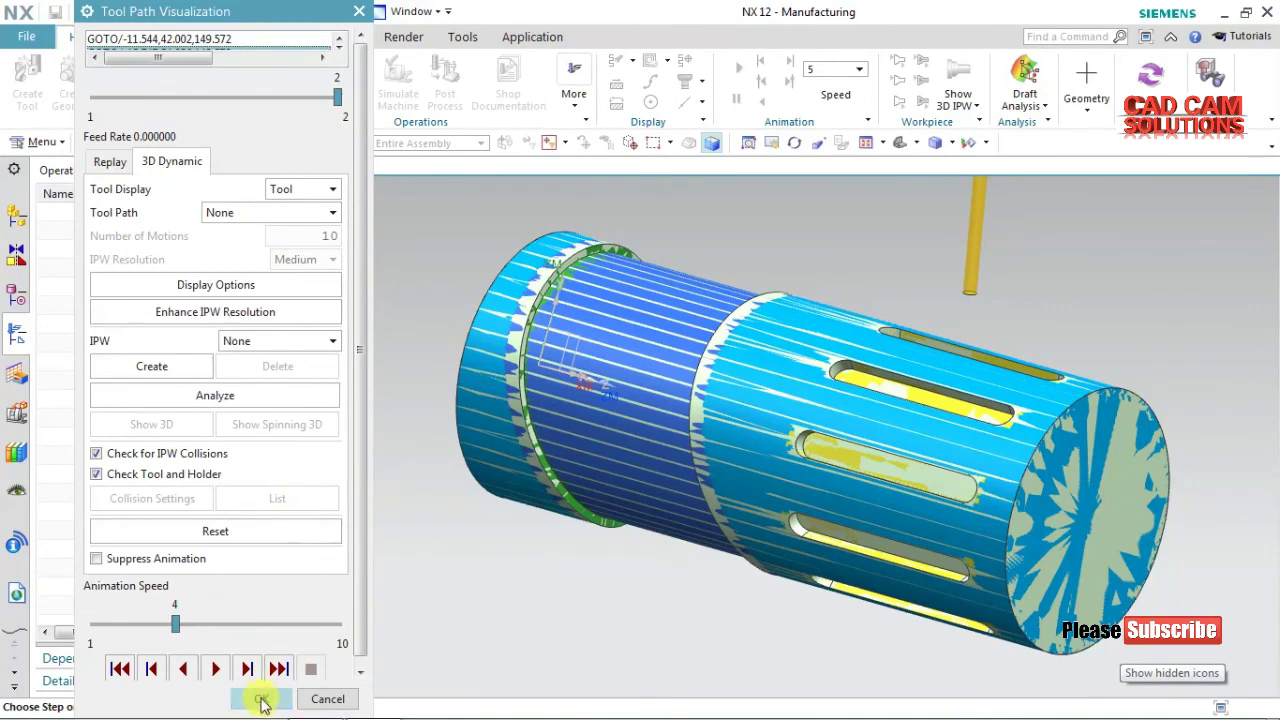
# Accept the Tool Path Visualization dialog to end the simulation
pyautogui.click(262, 701)
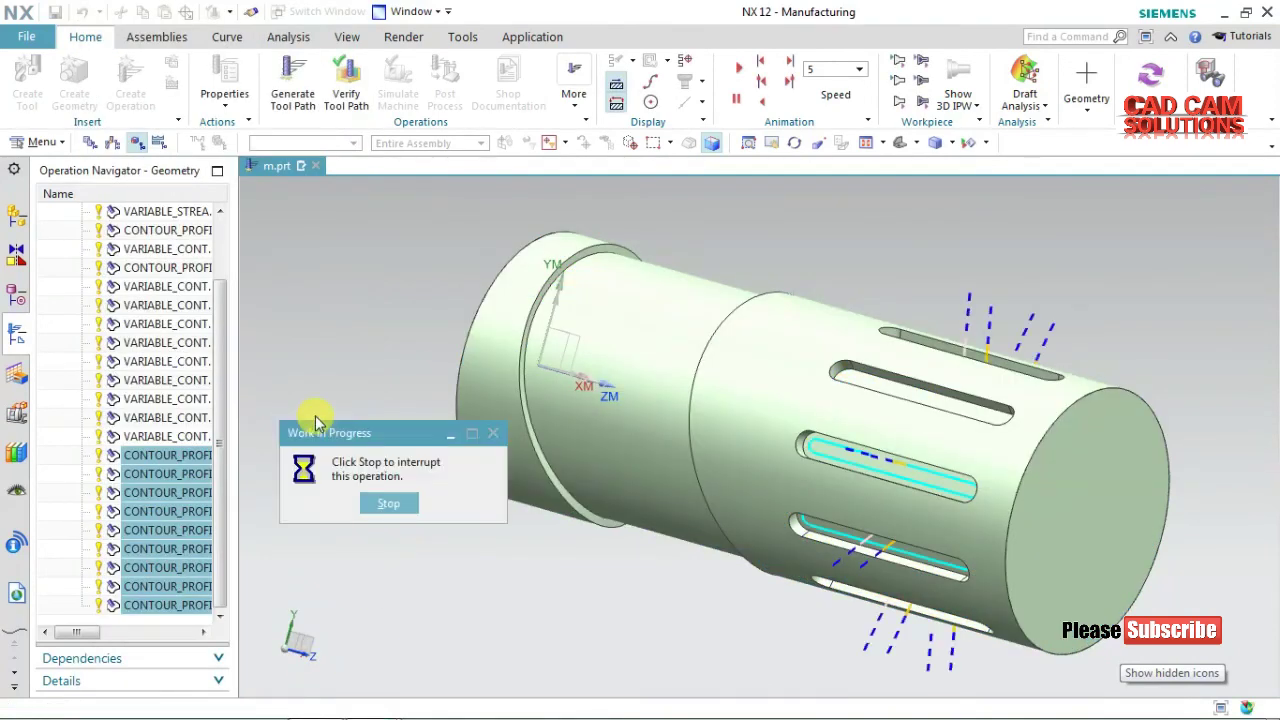